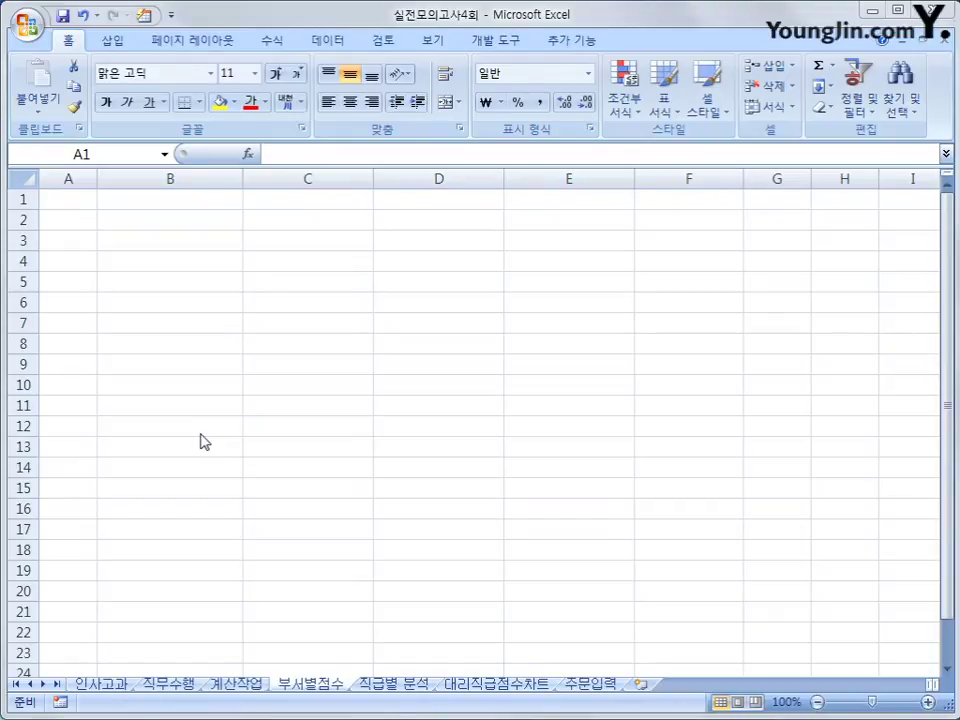
Step: Start a Microsoft Query import at cell A5 from an MS Access Database source, using the file 인사고과.accdb
left_click(73, 284)
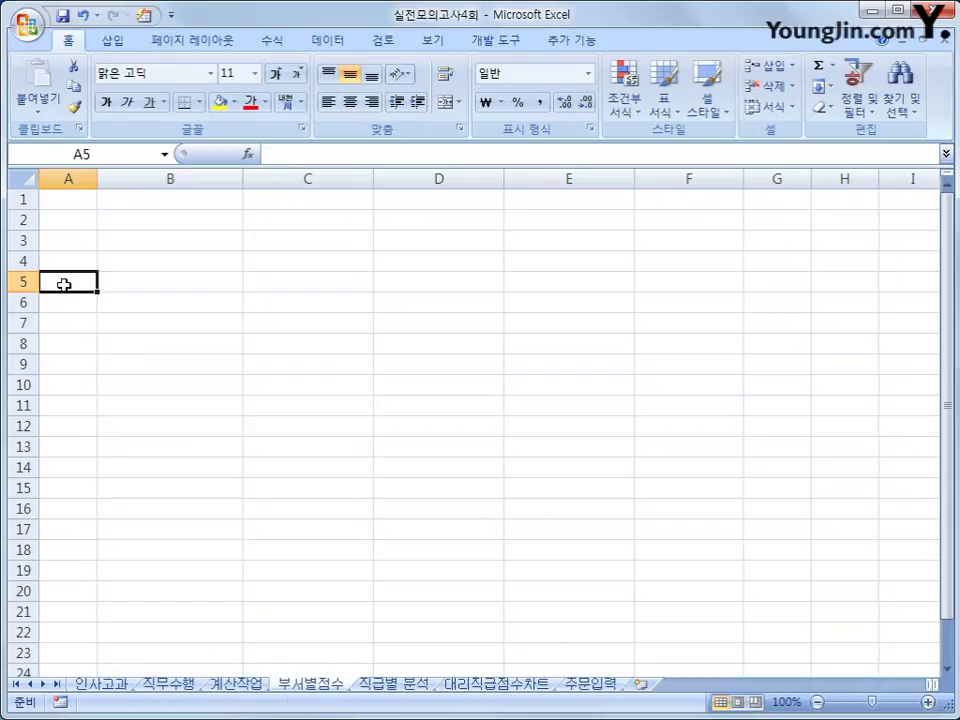
left_click(338, 41)
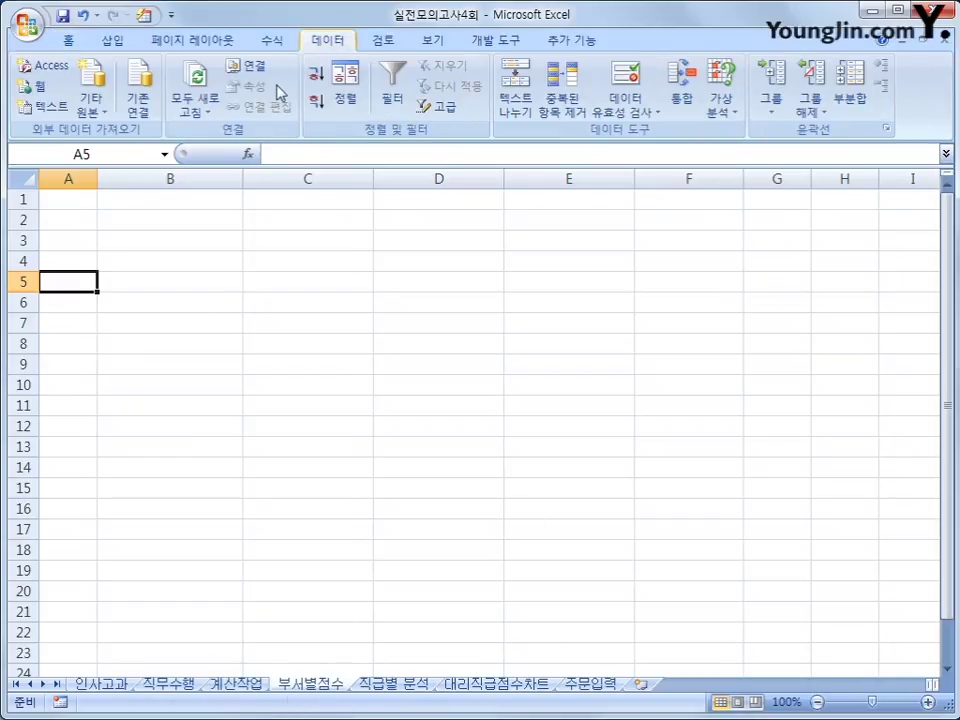
left_click(95, 108)
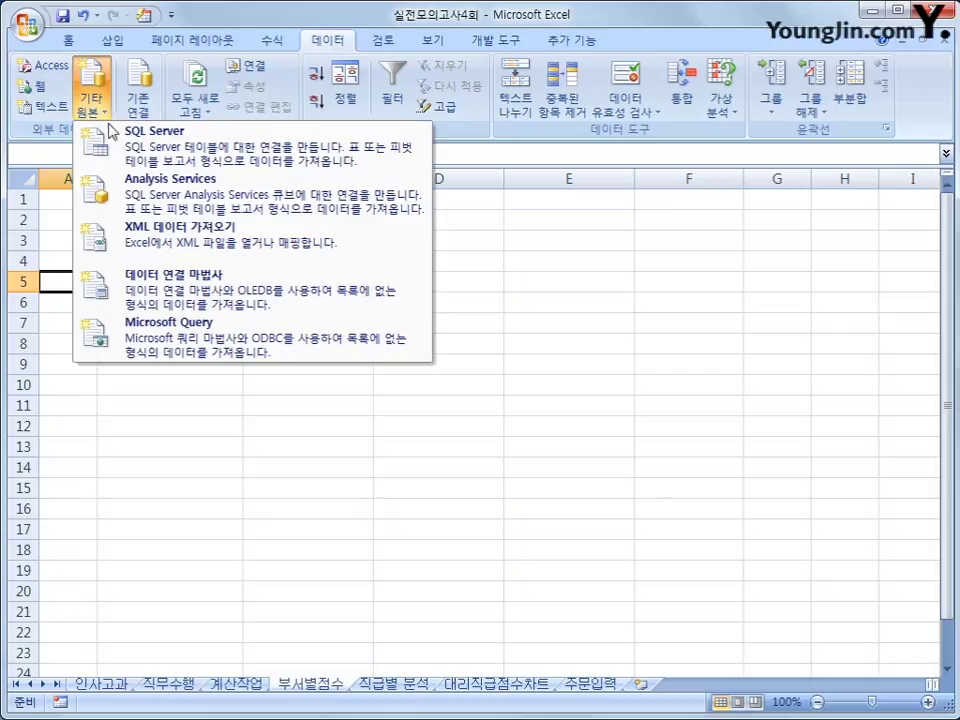
left_click(250, 355)
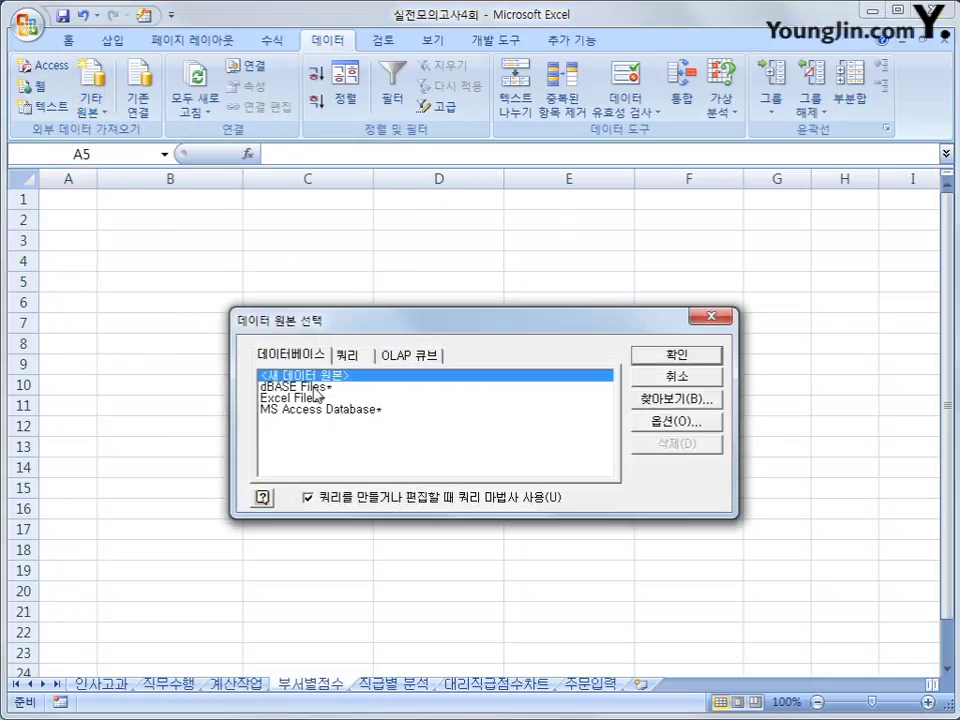
left_click(343, 411)
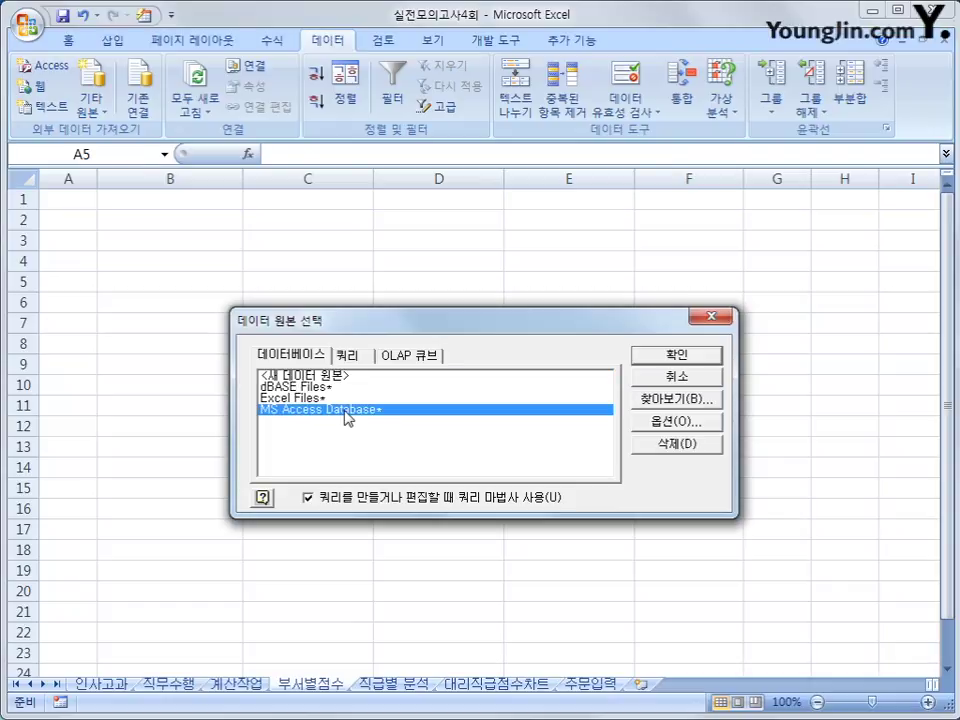
left_click(677, 355)
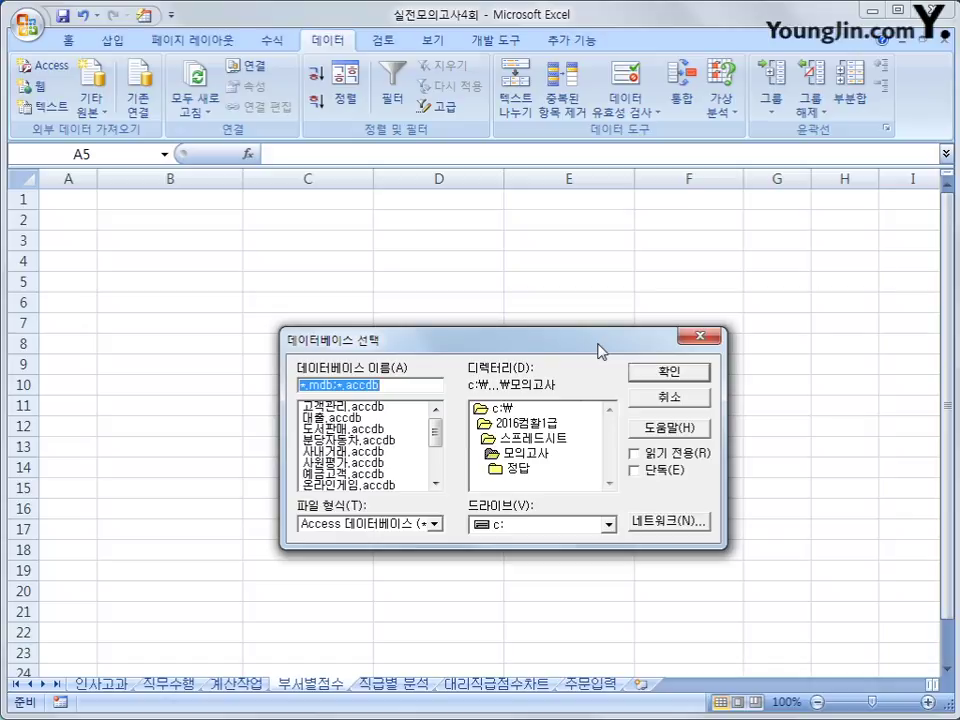
scroll(436, 445, "down", 2)
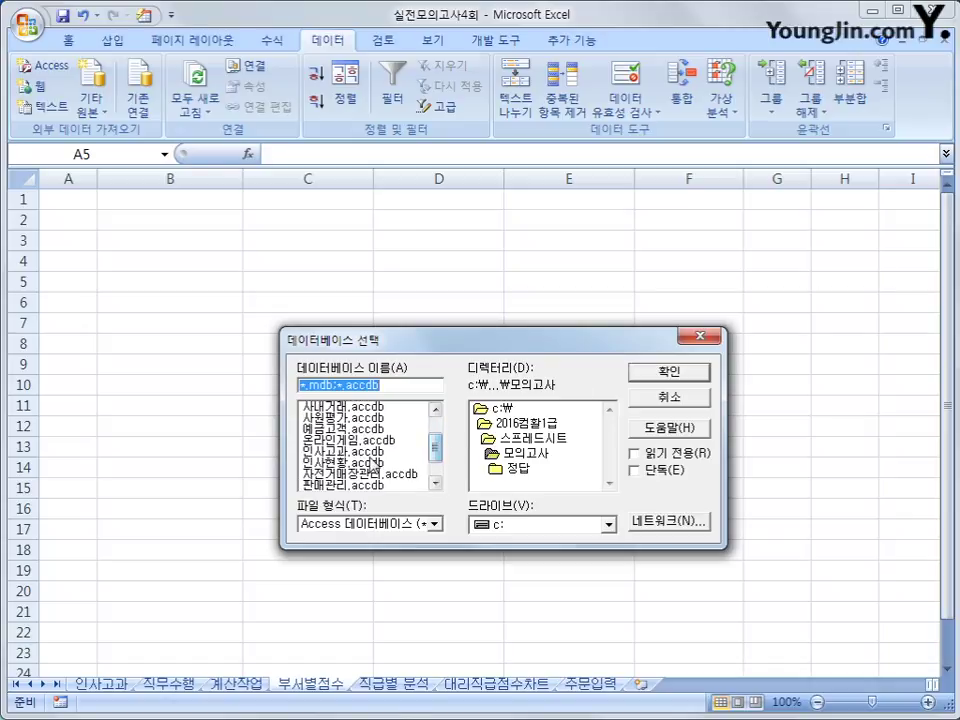
left_click(365, 451)
left_click(692, 377)
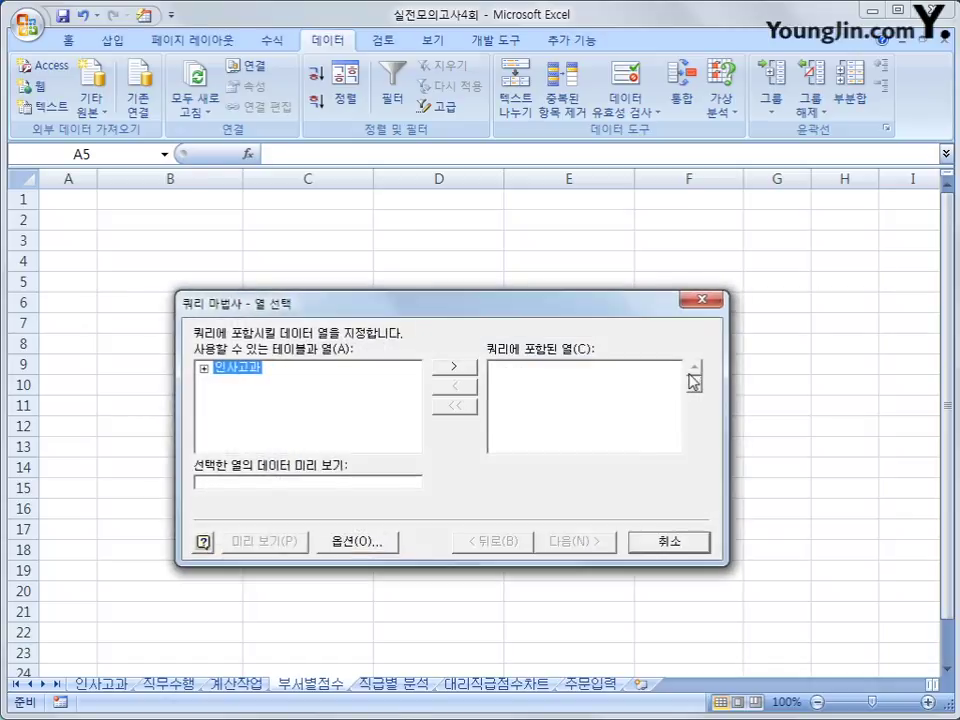
Step: Include the 인사고과 columns 부서명, 이름, 직무수행능력, 이해판단력, 성실책임감 and 절충협조력 in the query, in that order
double_click(243, 372)
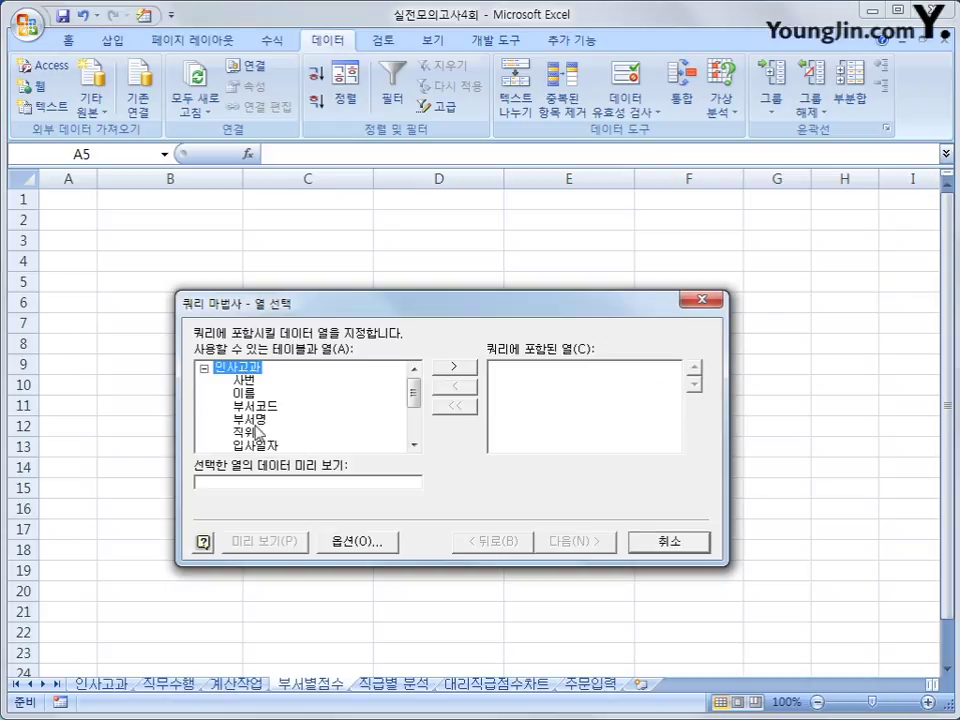
left_click(251, 420)
double_click(253, 421)
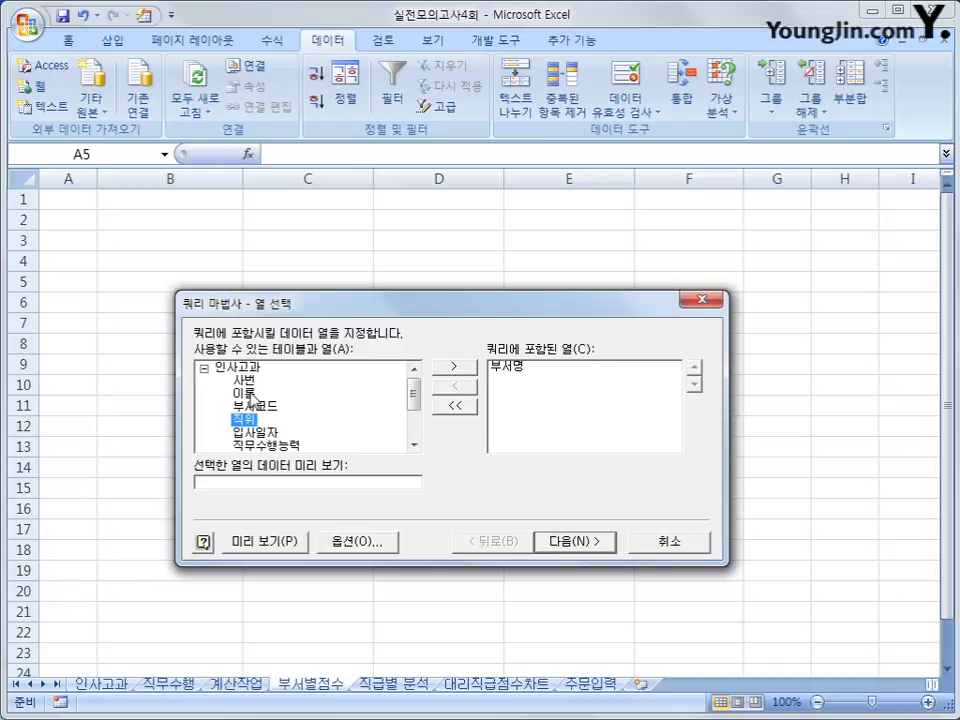
left_click(248, 395)
double_click(248, 395)
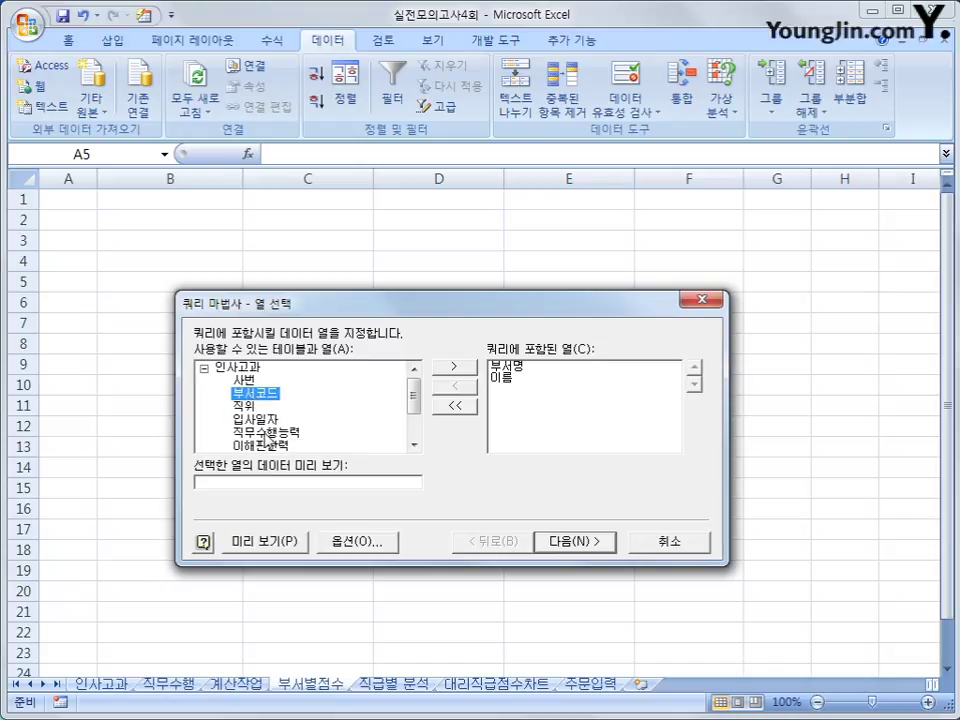
left_click(264, 433)
double_click(264, 433)
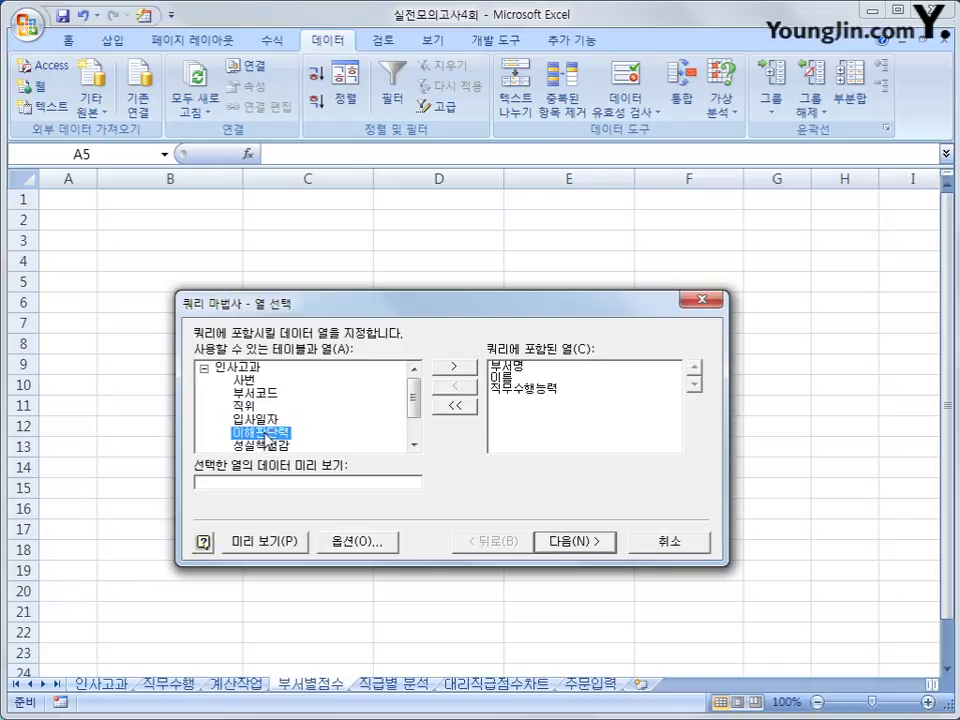
double_click(264, 433)
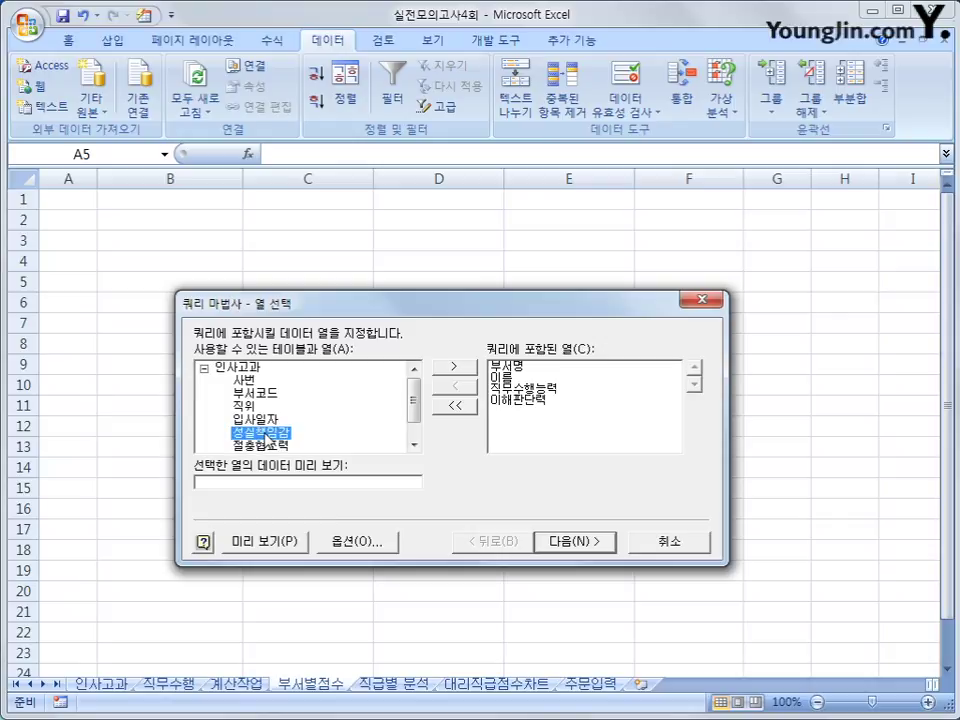
double_click(266, 437)
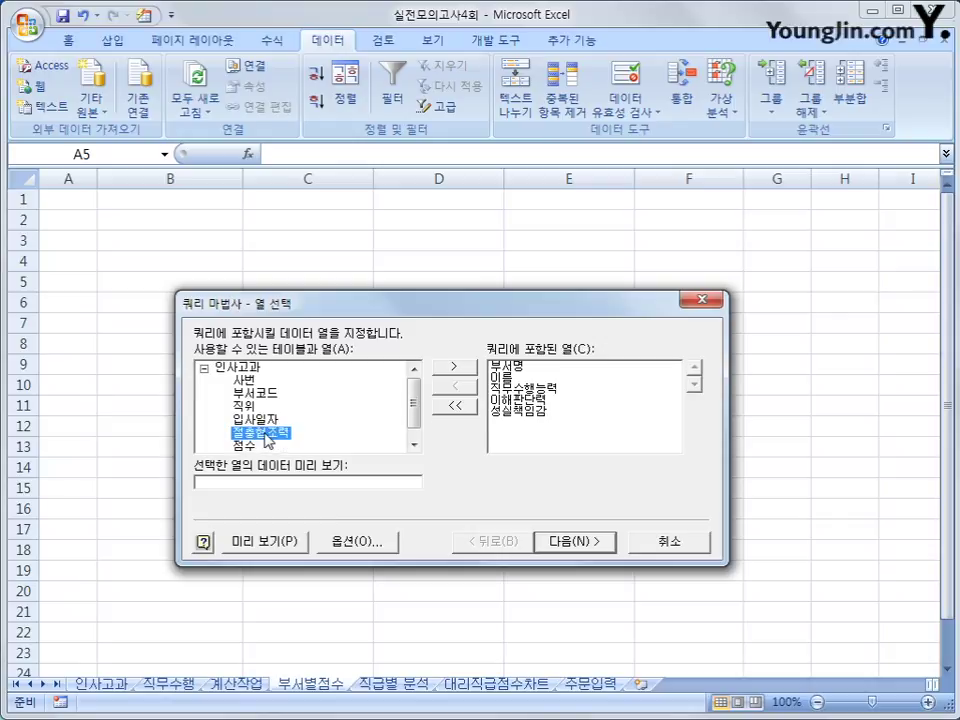
double_click(266, 437)
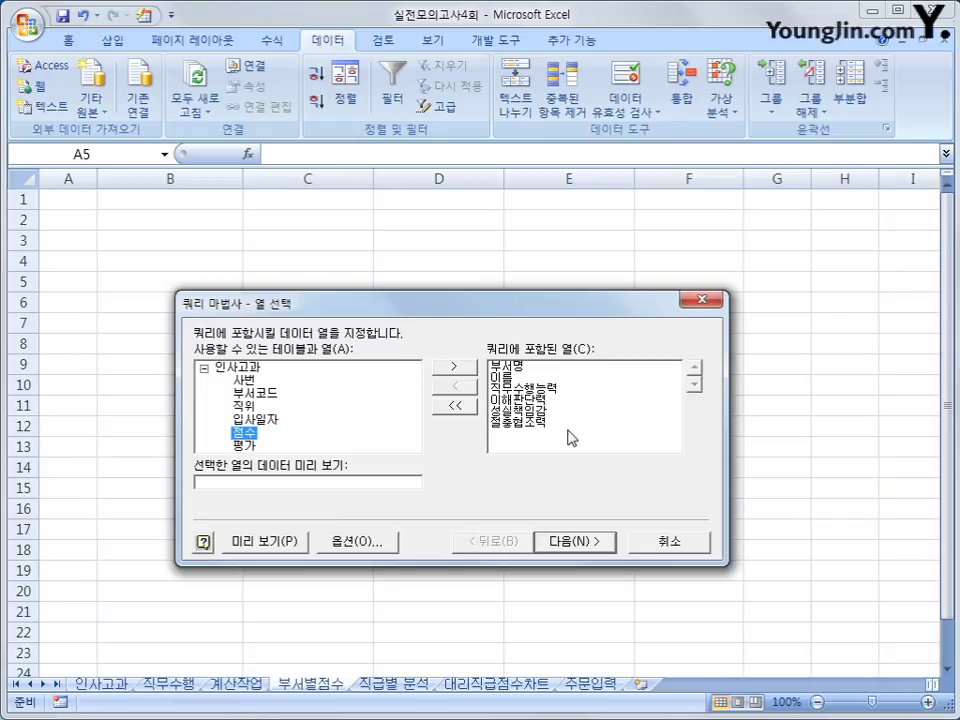
Step: Finish the query without filtering or sorting and return the data to Excel as a PivotTable report at existing-sheet cell A5
left_click(576, 544)
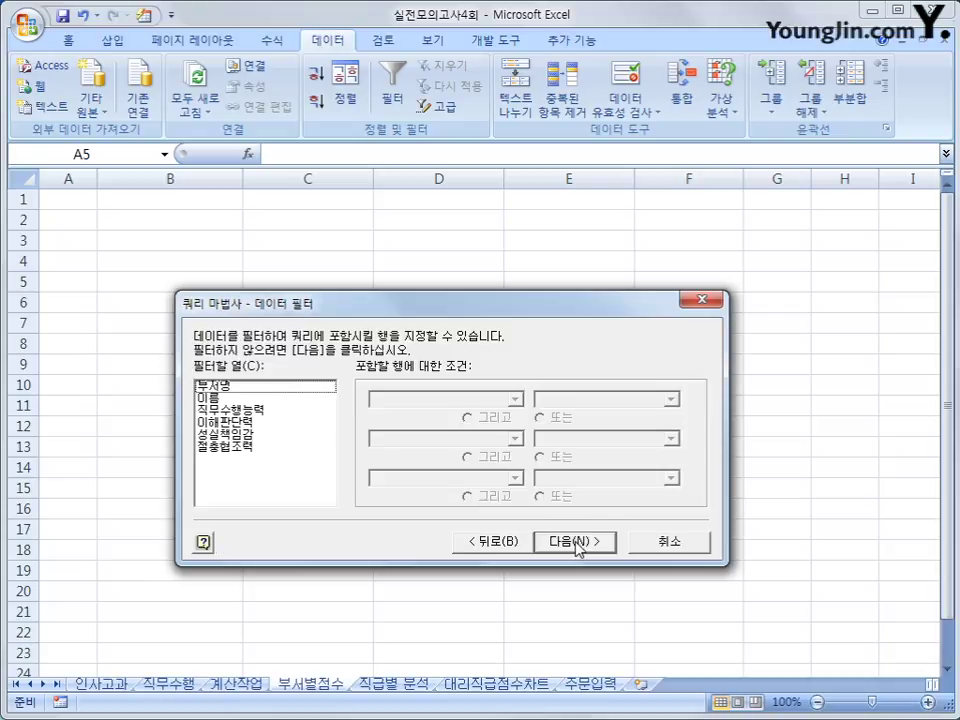
left_click(576, 543)
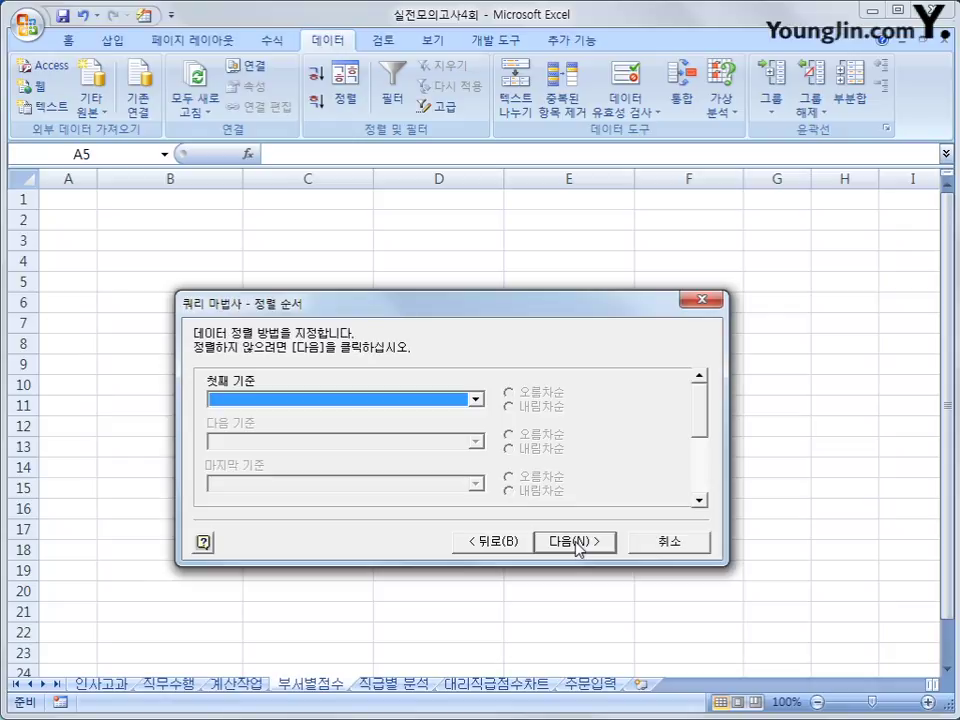
left_click(576, 543)
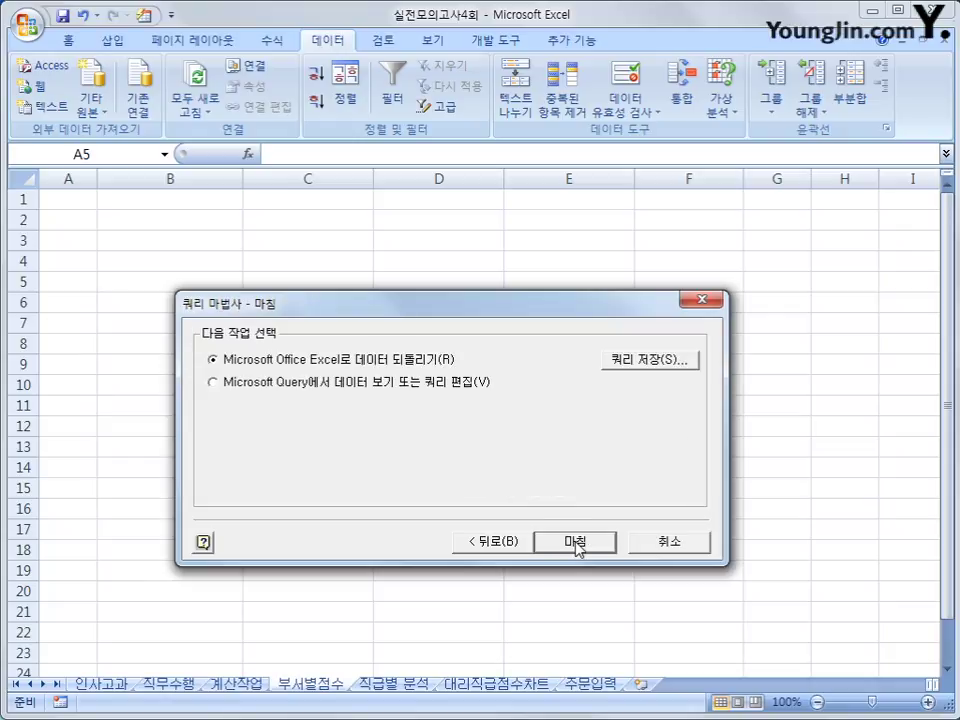
left_click(574, 542)
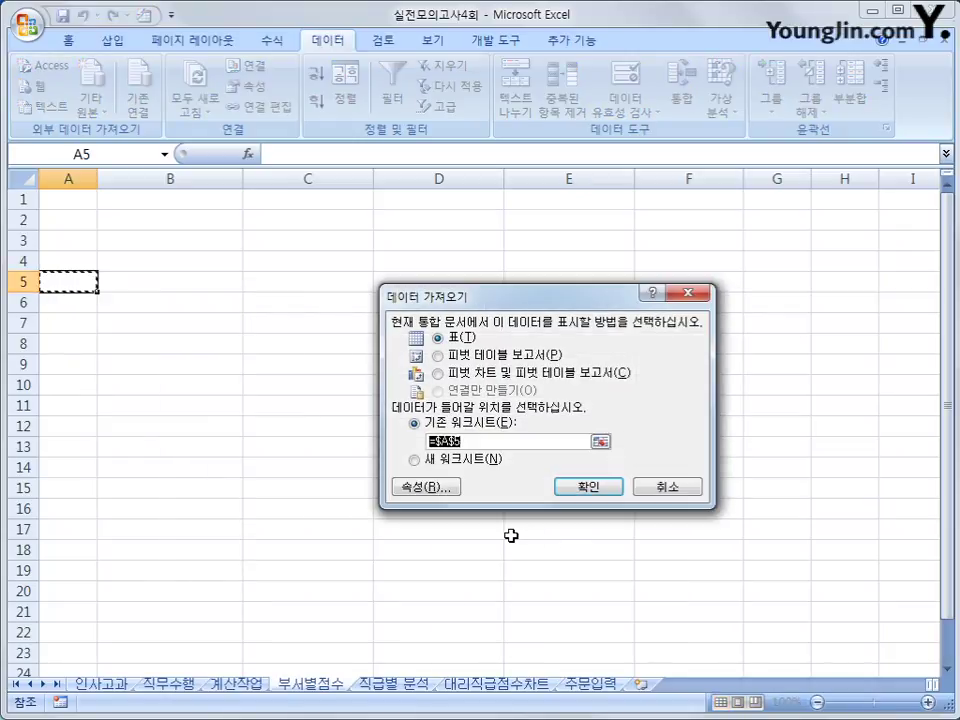
key("alt+p")
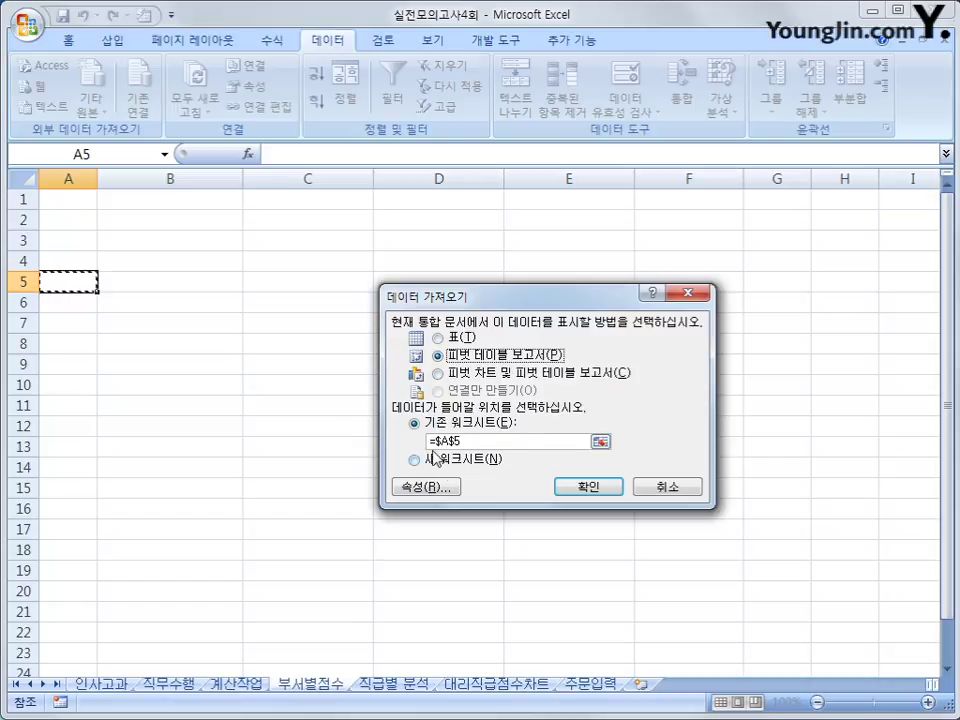
left_click(580, 489)
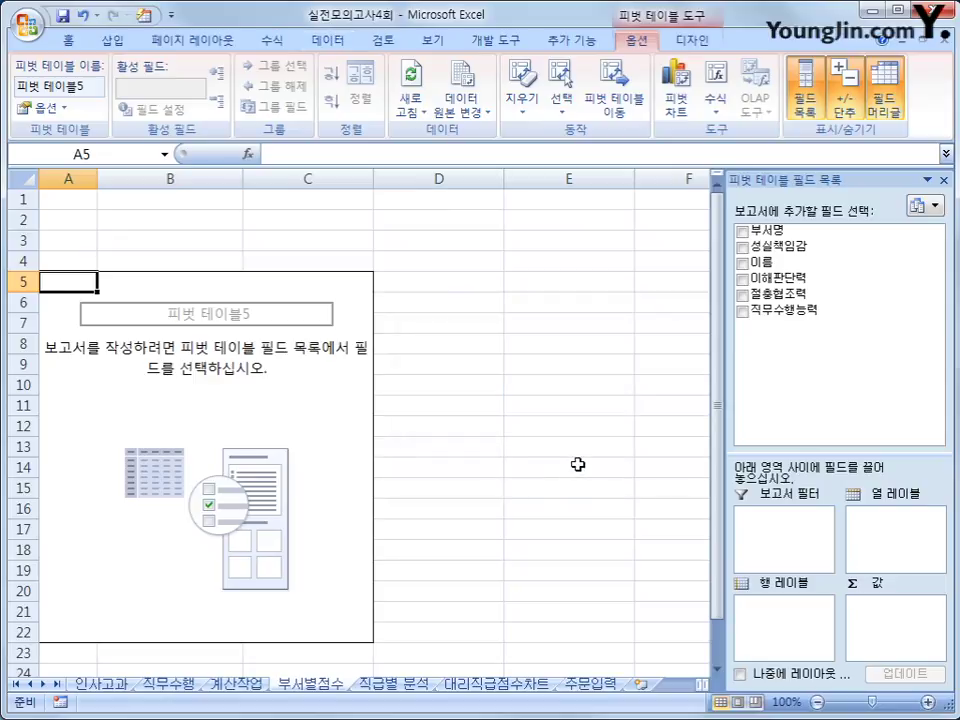
Step: Lay out the PivotTable with 부서명 as report filter, 이름 as row labels, and 직무수행능력, 이해판단력 and 절충협조력 as values
left_click_drag(786, 229, 806, 538)
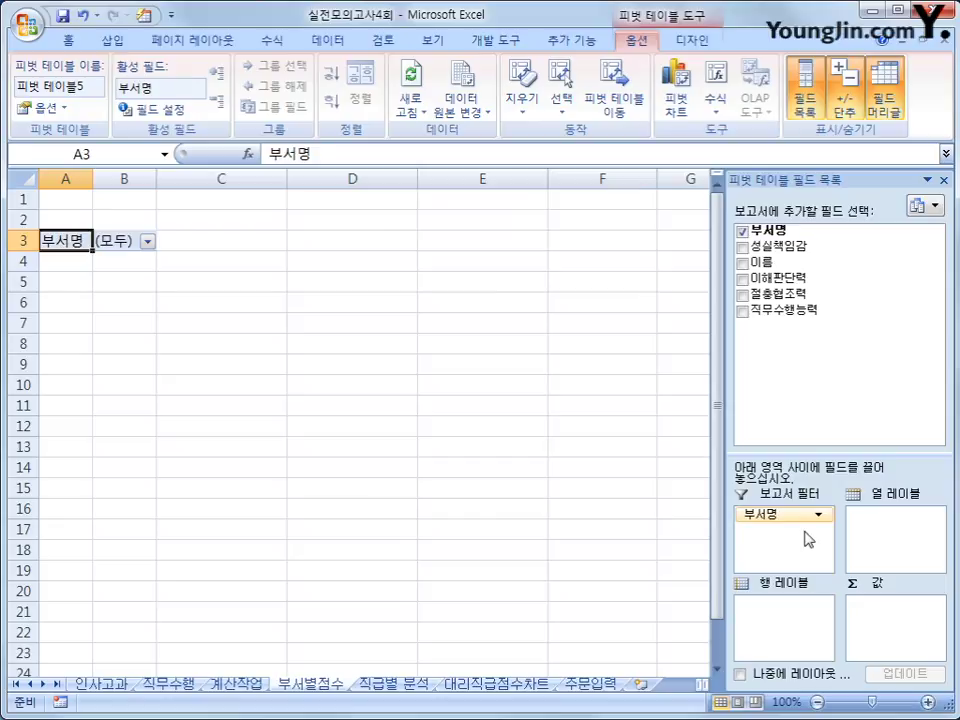
left_click_drag(762, 261, 796, 628)
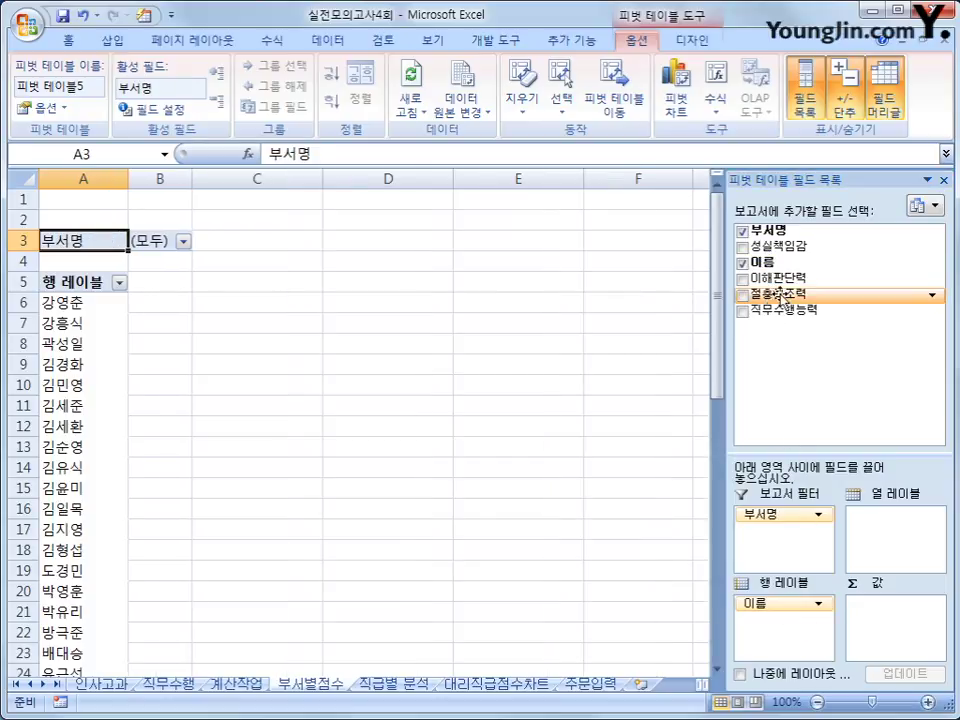
left_click_drag(780, 309, 904, 640)
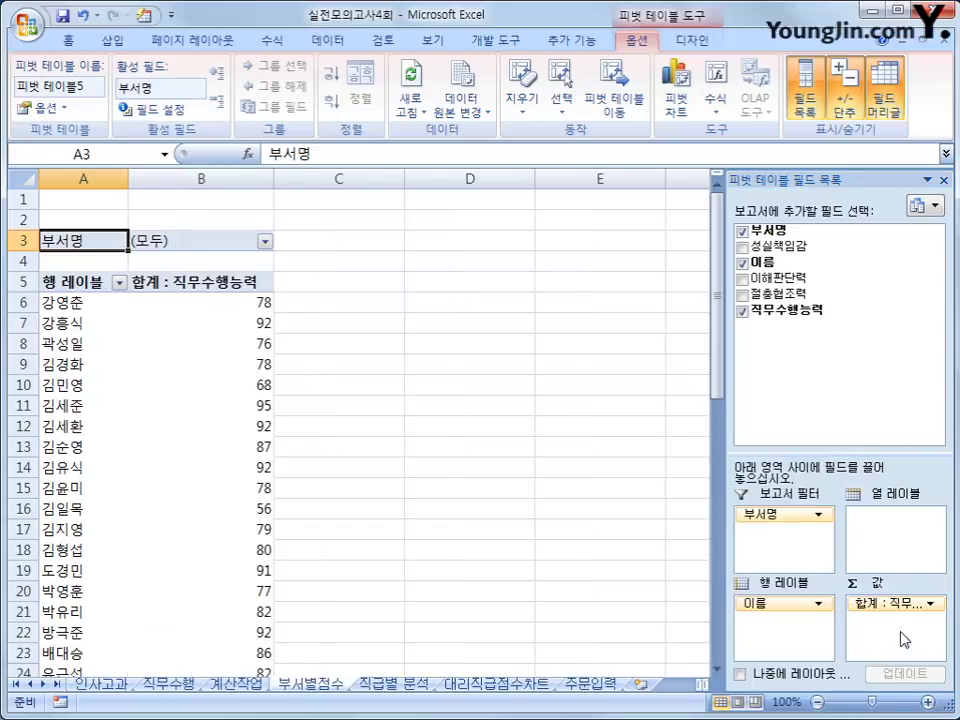
left_click_drag(780, 278, 890, 640)
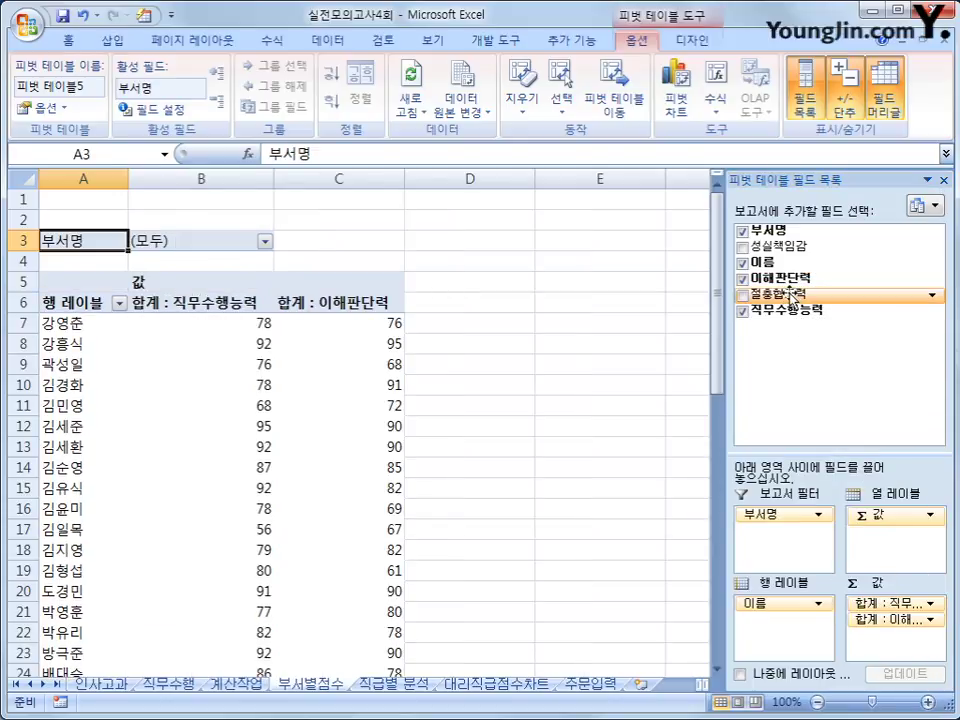
left_click_drag(780, 293, 882, 652)
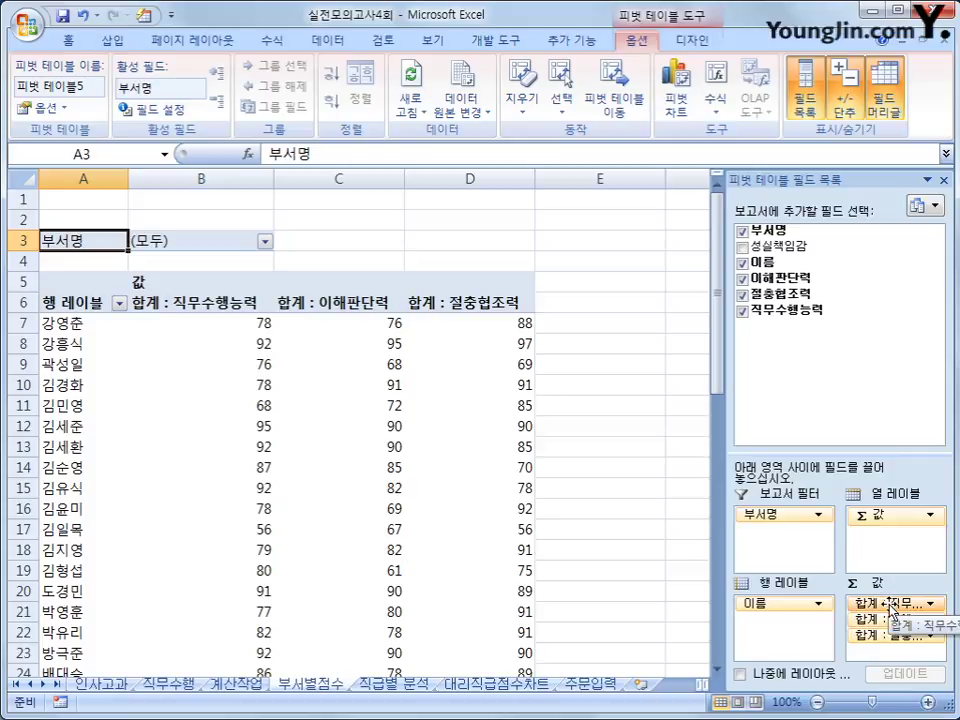
Step: Change the summary function of the 직무수행능력 value field to average (평균)
left_click(890, 604)
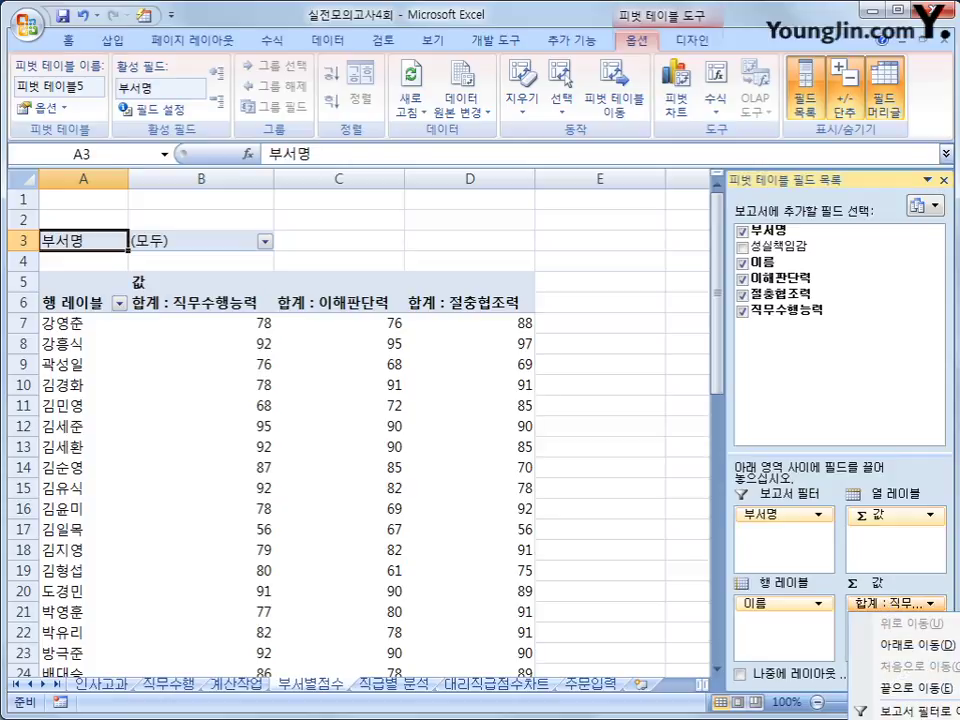
left_click(900, 718)
left_click(462, 443)
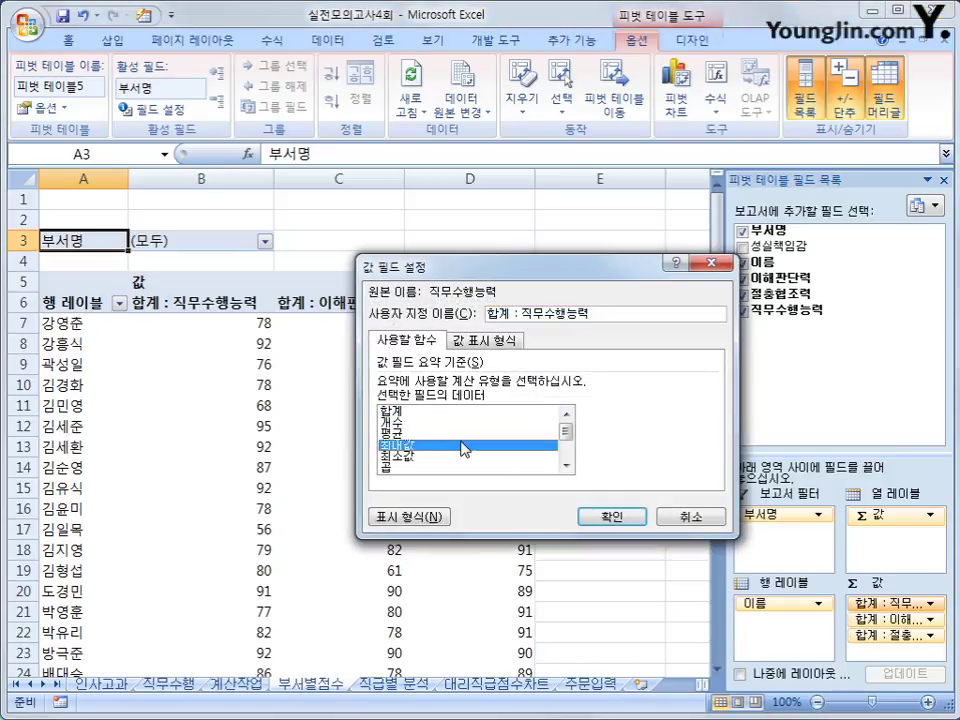
left_click(460, 432)
left_click(610, 516)
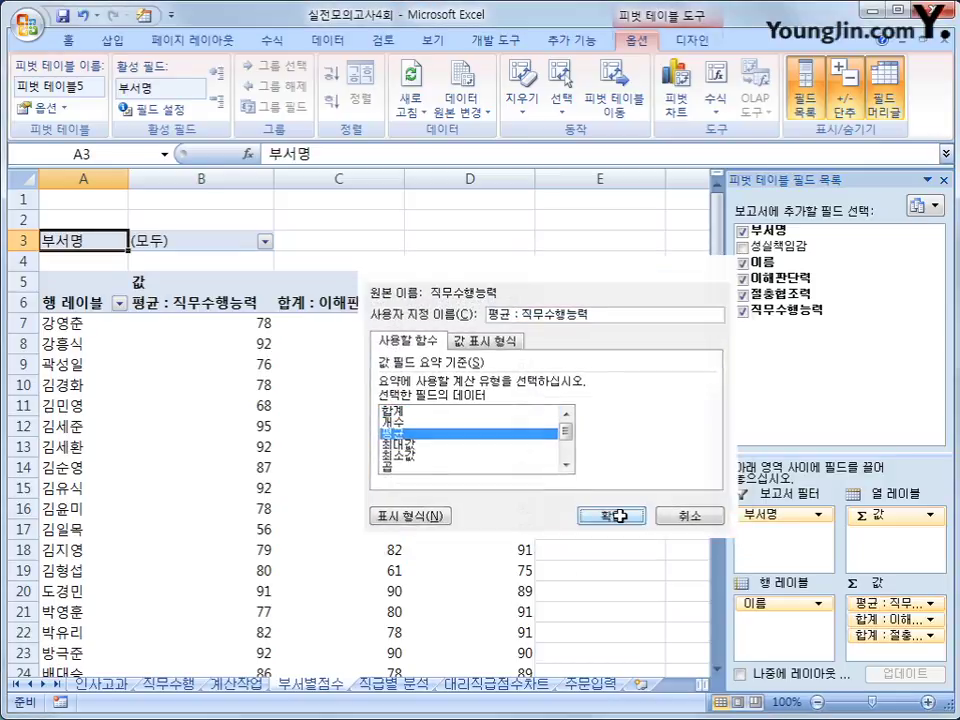
Step: Summarize the 이해판단력 value field by average (평균)
left_click(886, 620)
left_click(910, 716)
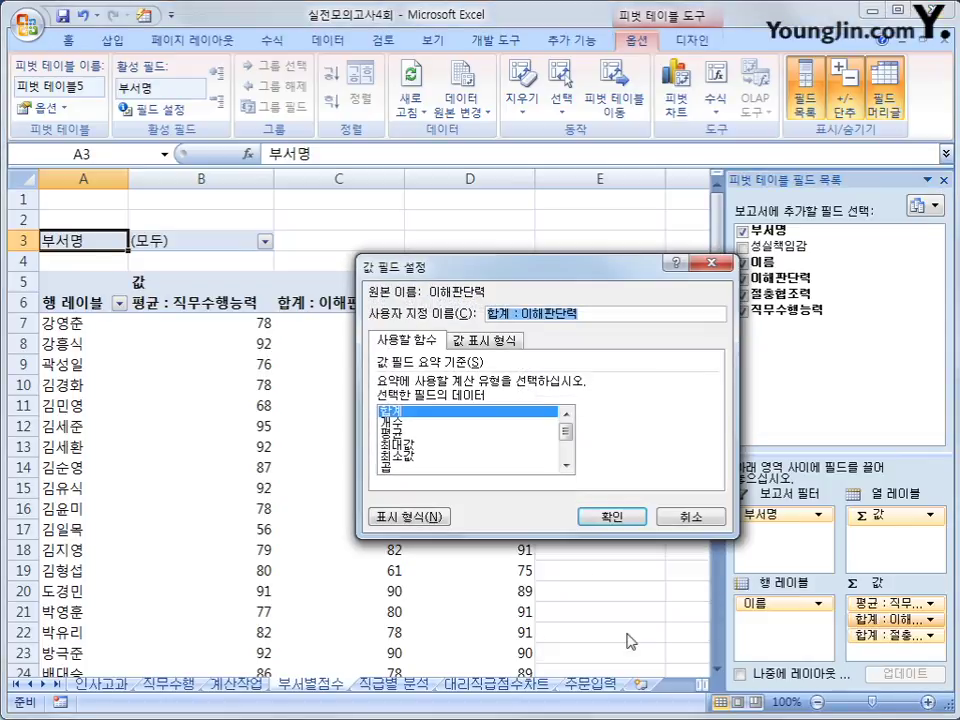
left_click(405, 434)
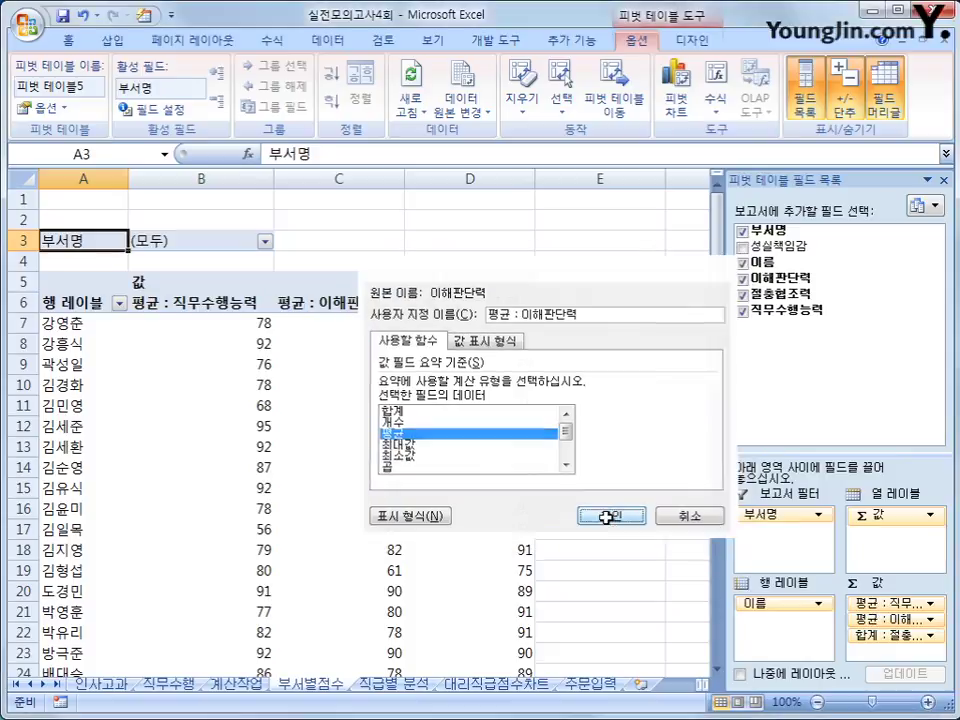
left_click(610, 516)
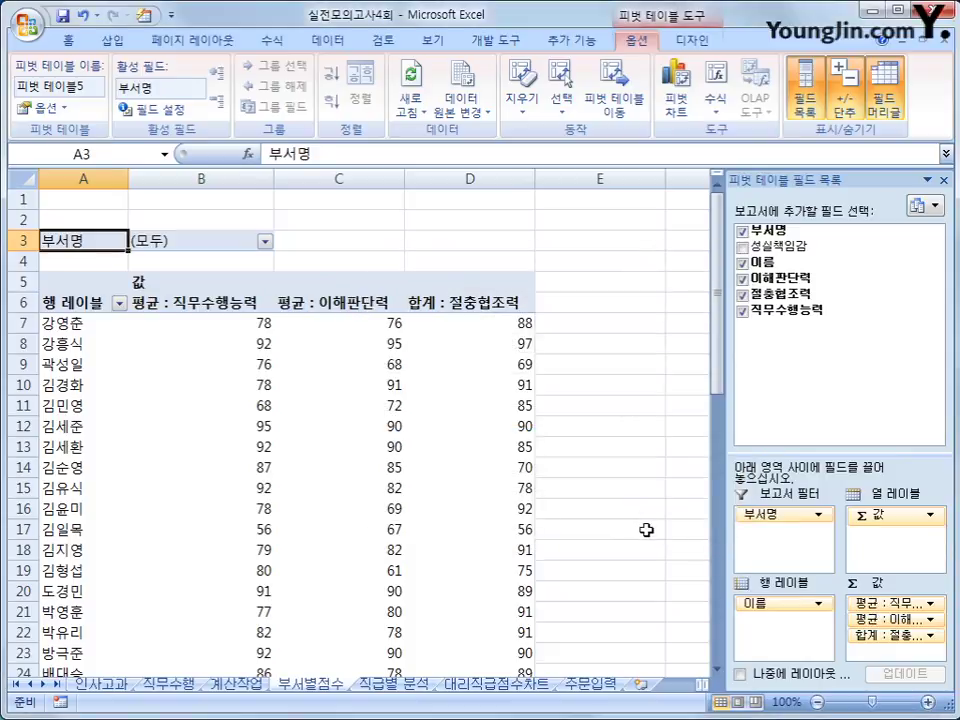
Step: Set the 절충협조력 value field to be calculated as an average (평균)
left_click(887, 636)
left_click(910, 716)
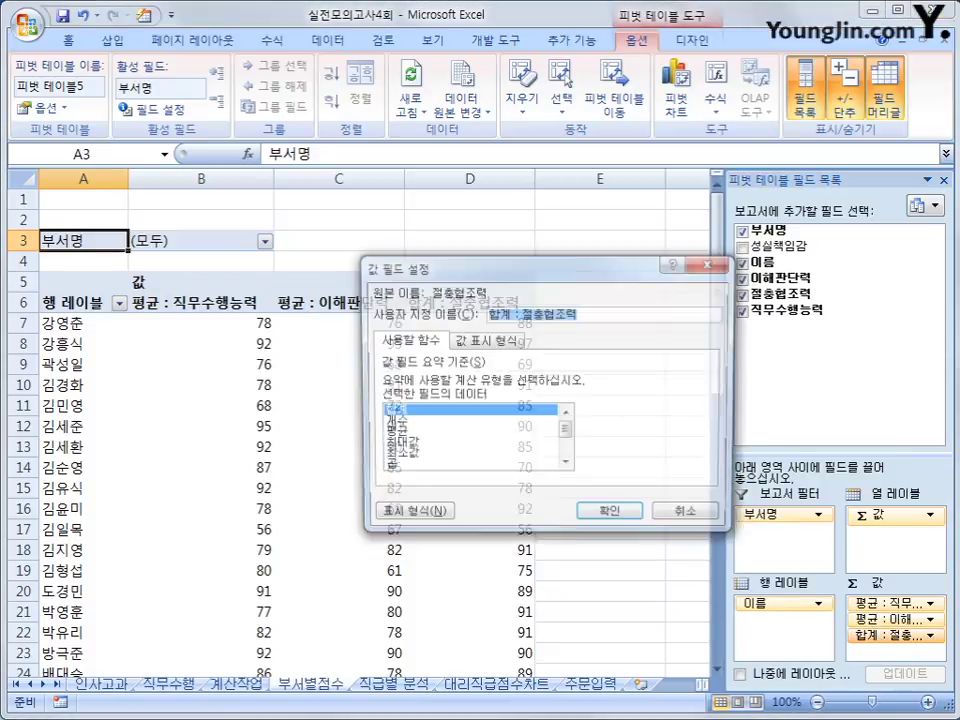
left_click(430, 432)
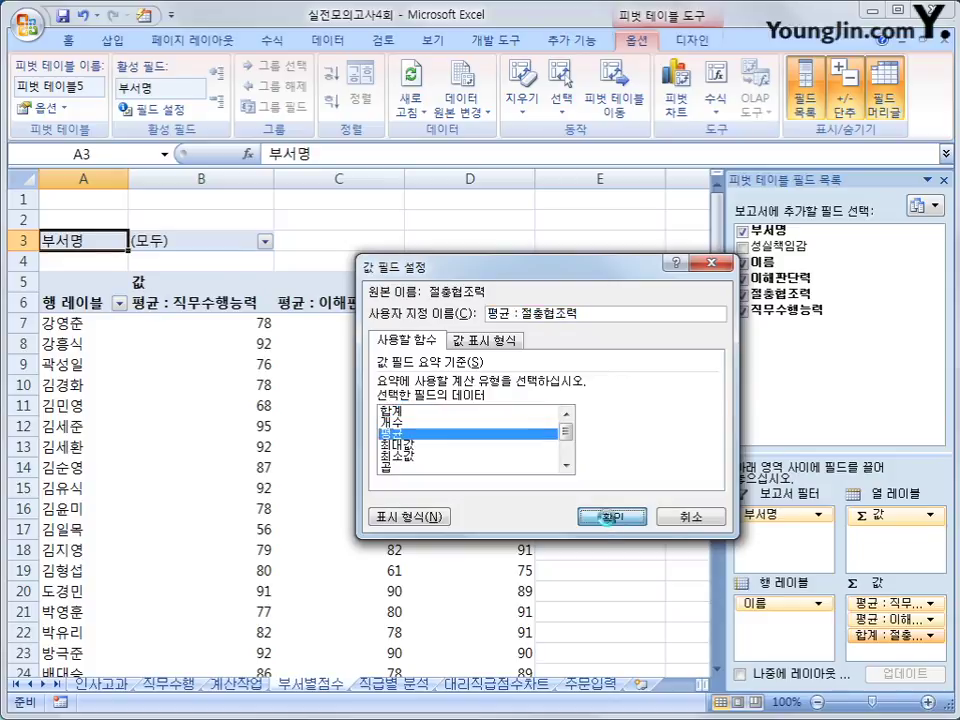
left_click(612, 516)
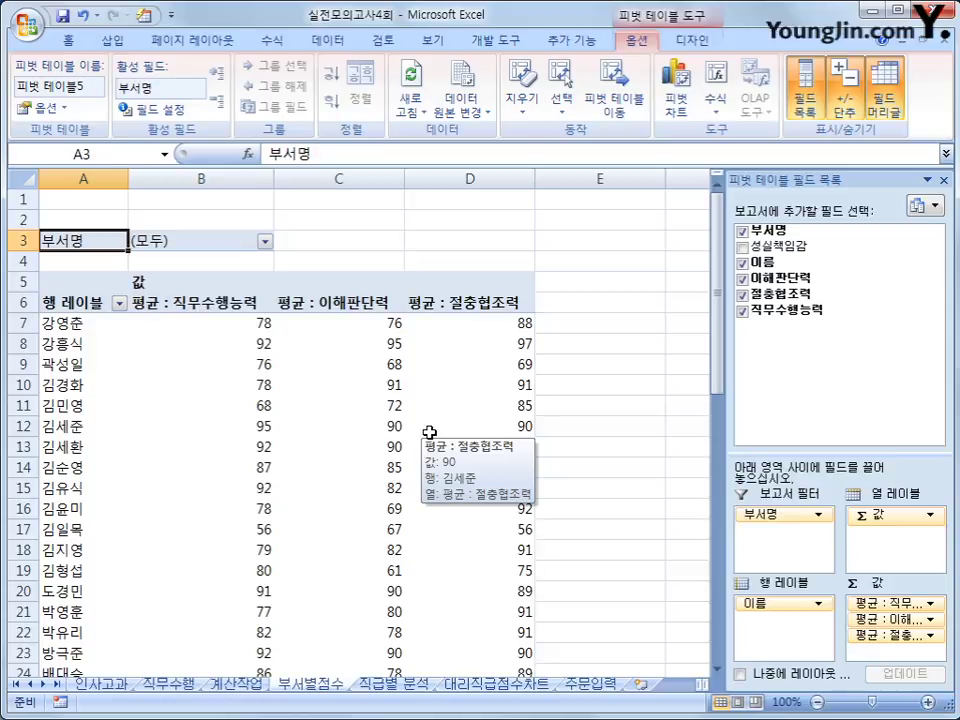
Step: Change the PivotTable's report layout to tabular form (테이블 형식으로 표시)
key("Down")
key("Down")
key("Down")
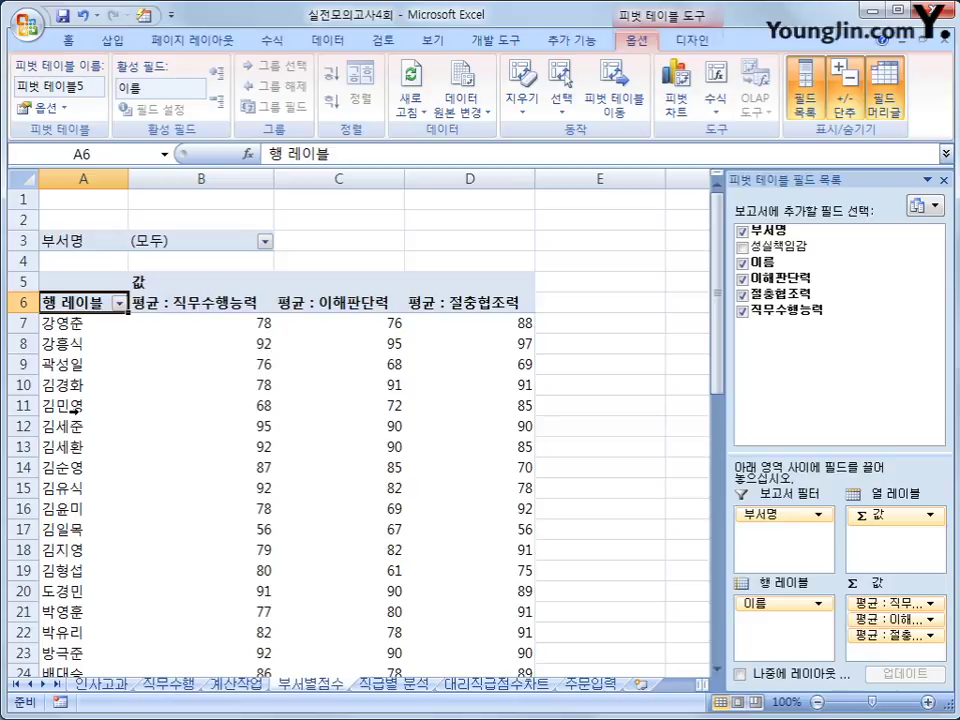
left_click(691, 39)
left_click(133, 115)
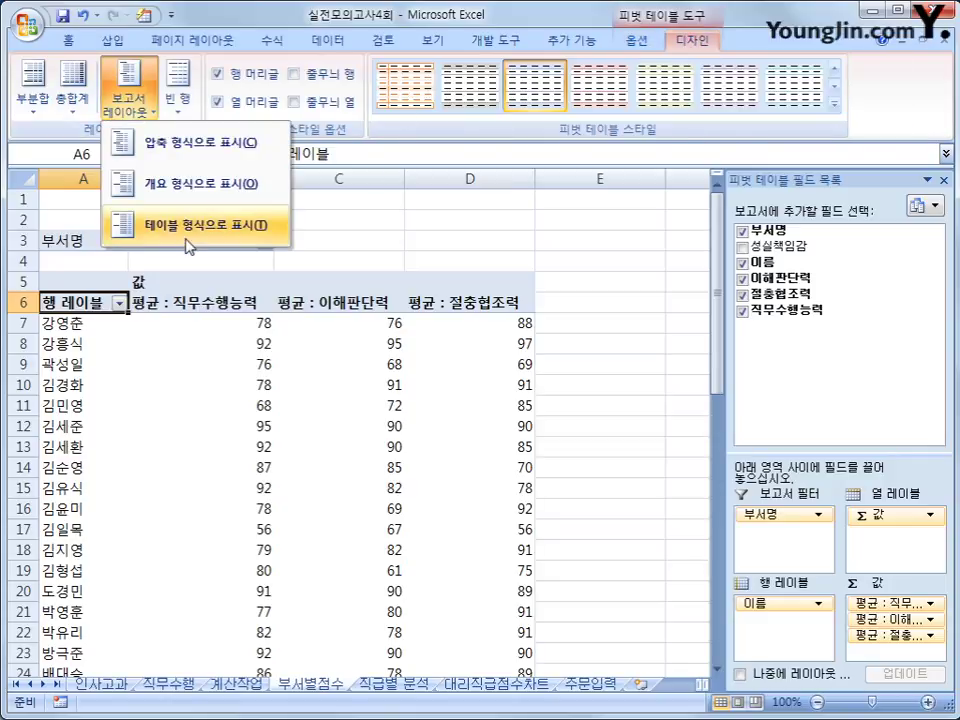
left_click(219, 223)
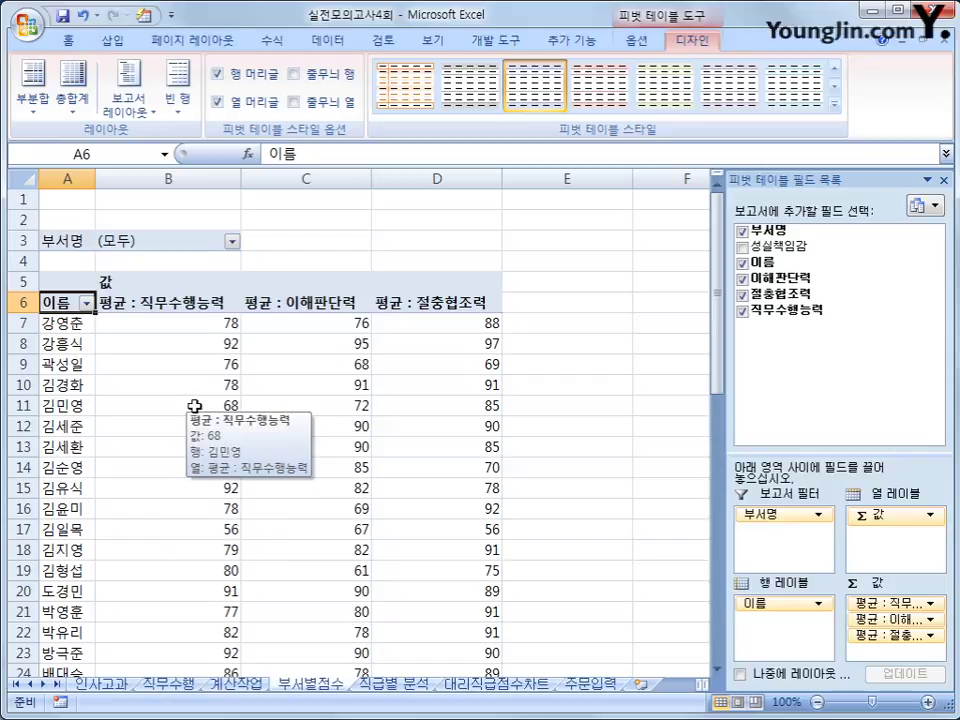
Step: Start a PivotTable calculated field named 표준편차 and begin its formula with =stdev(
left_click(636, 40)
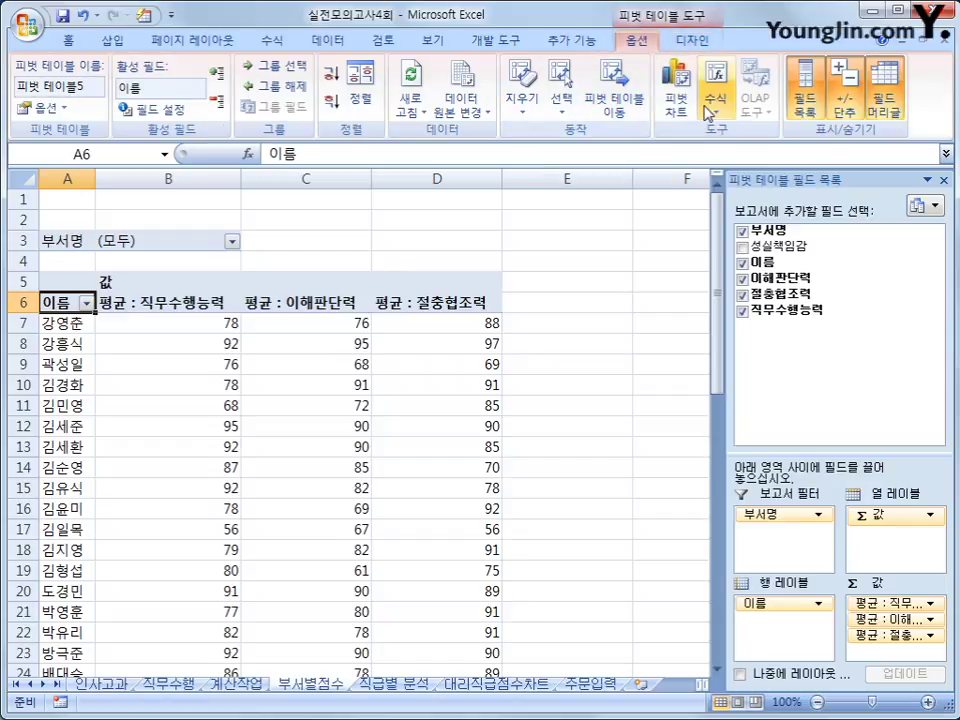
left_click(712, 105)
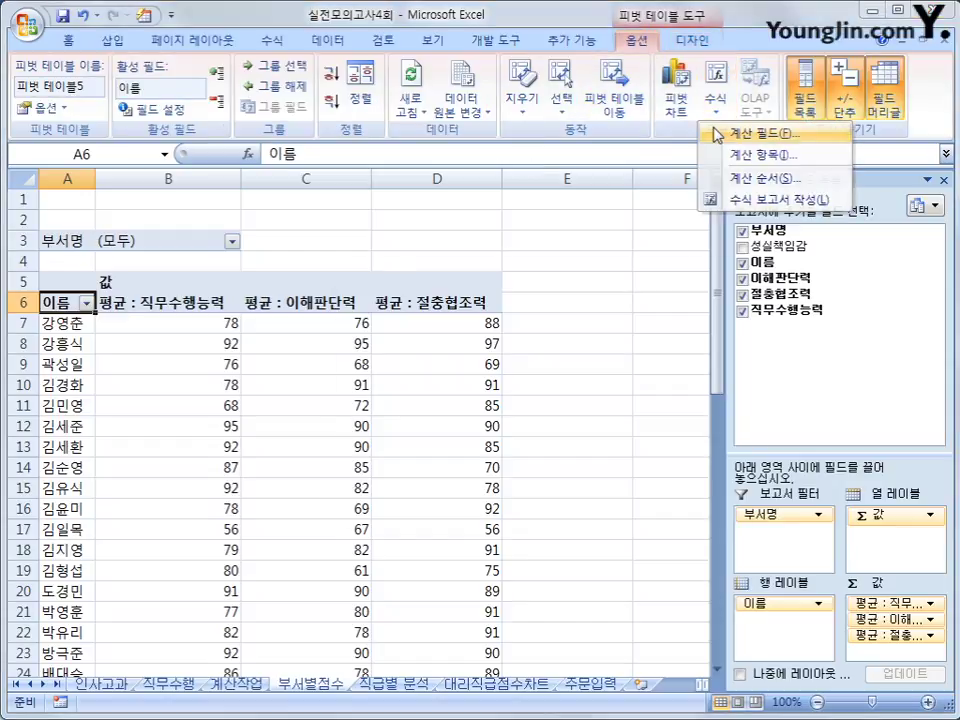
left_click(716, 133)
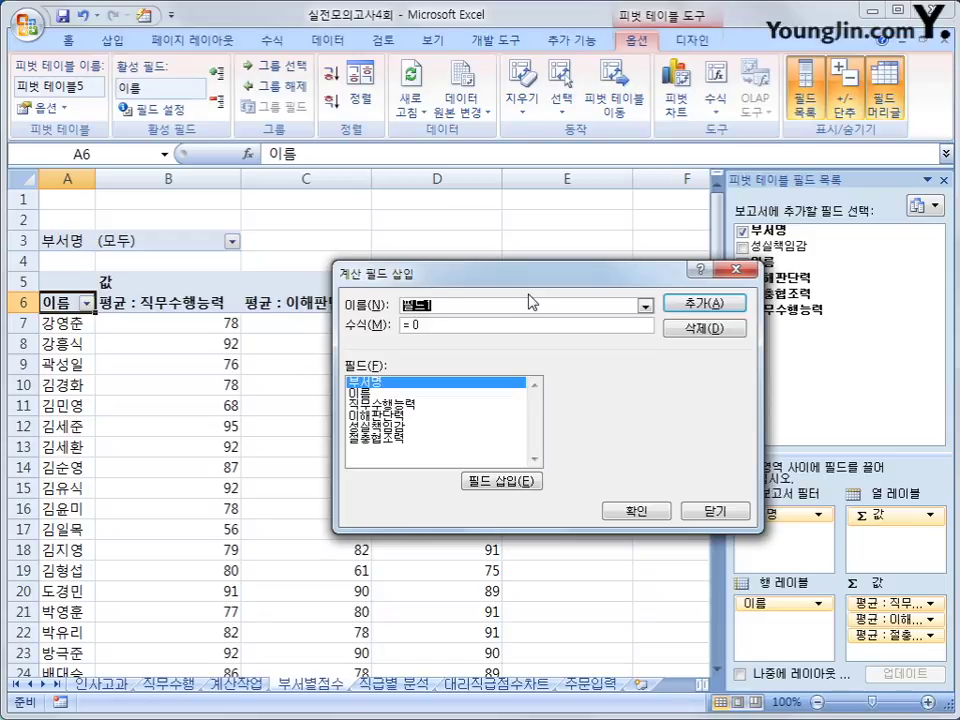
type("vy")
key("BackSpace")
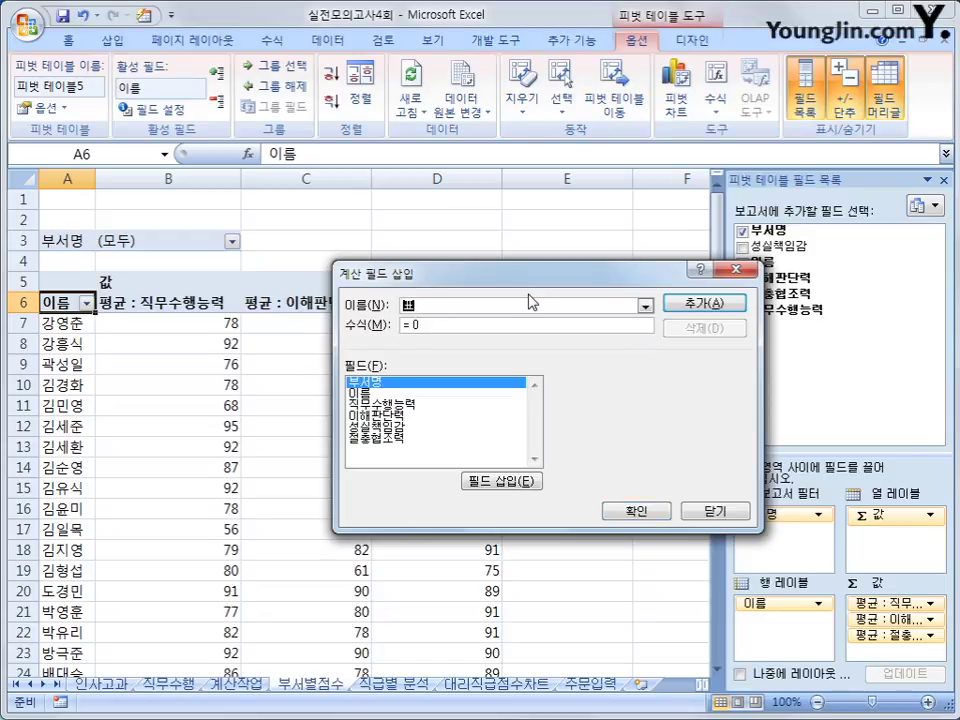
type("표준편차")
key("Tab")
type("ㅋ")
key("BackSpace")
type("=stdev(")
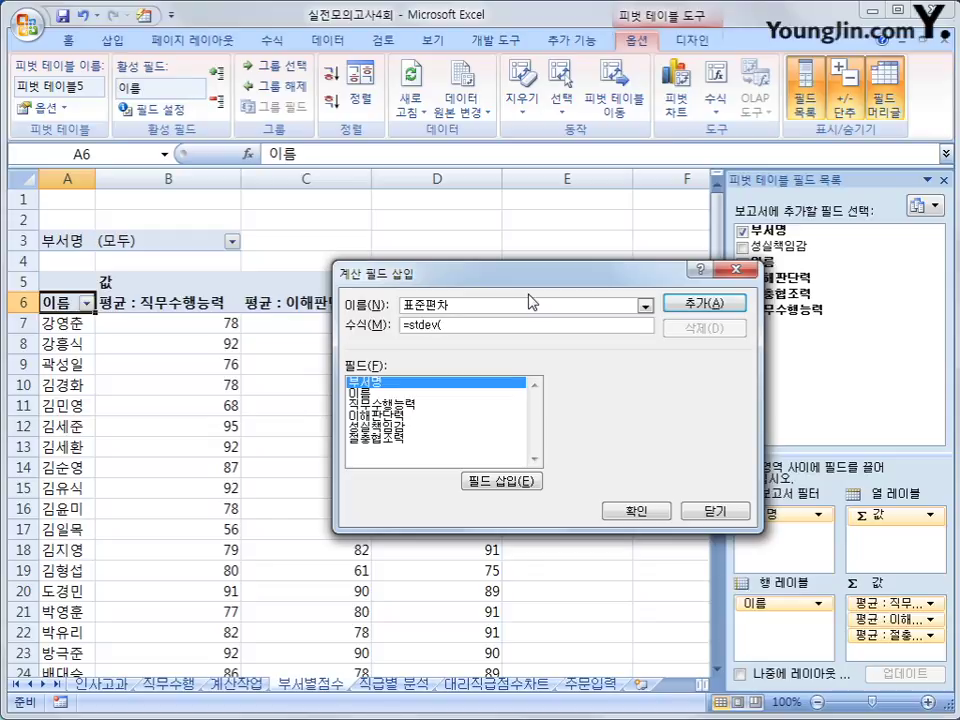
Step: Complete the STDEV formula with 직무수행능력, 이해판단력, 성실책임감 and 절충협조력, and add the calculated field to the PivotTable
left_click(420, 404)
left_click(501, 481)
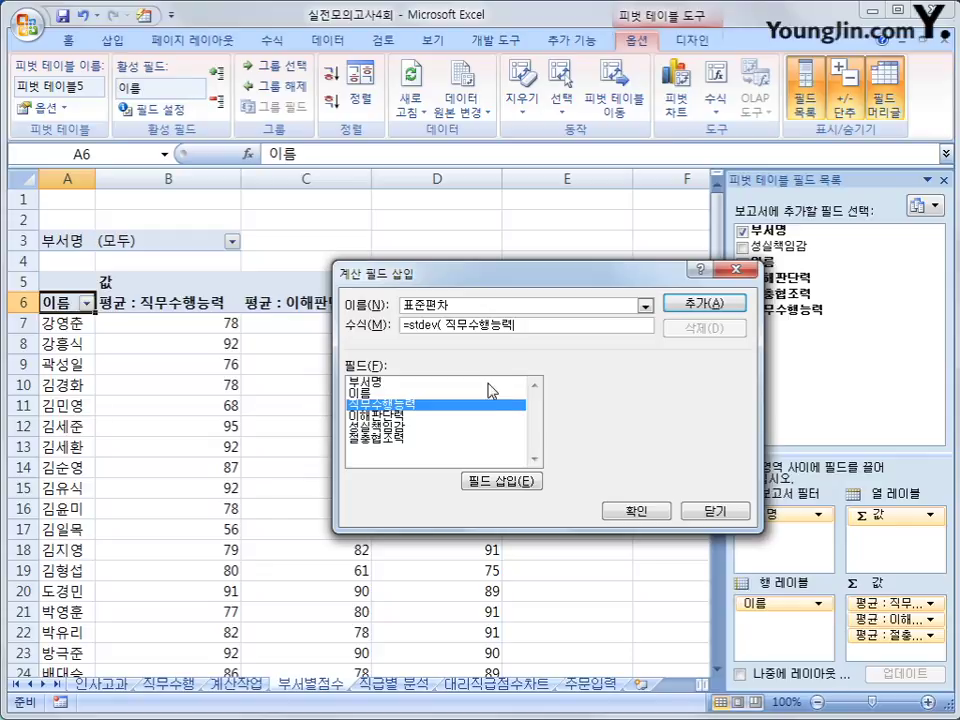
type(",")
double_click(384, 416)
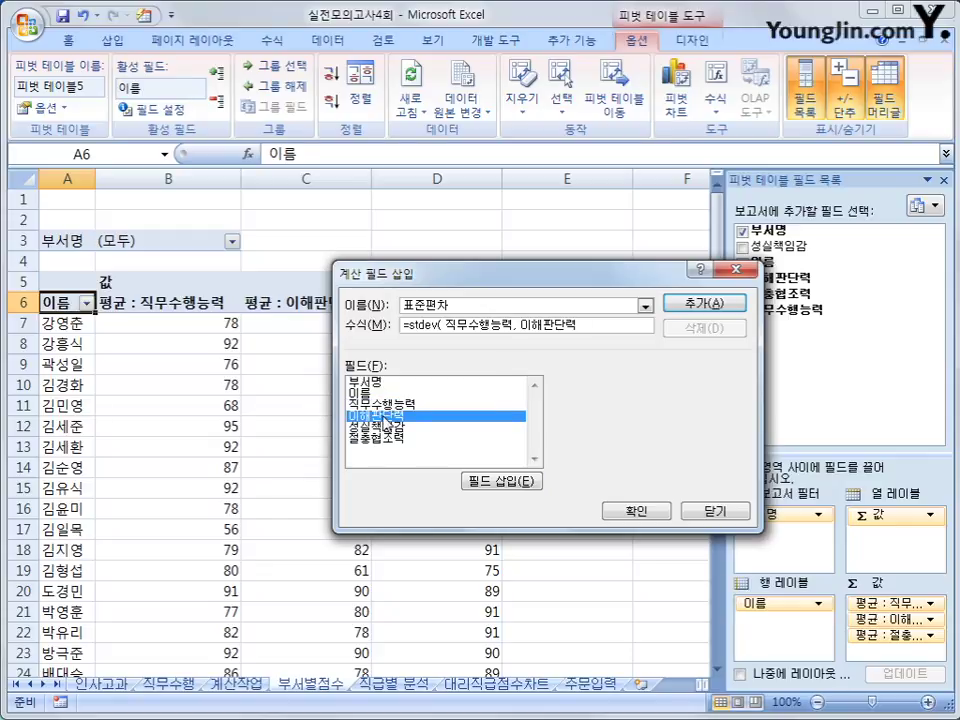
type(",")
double_click(388, 427)
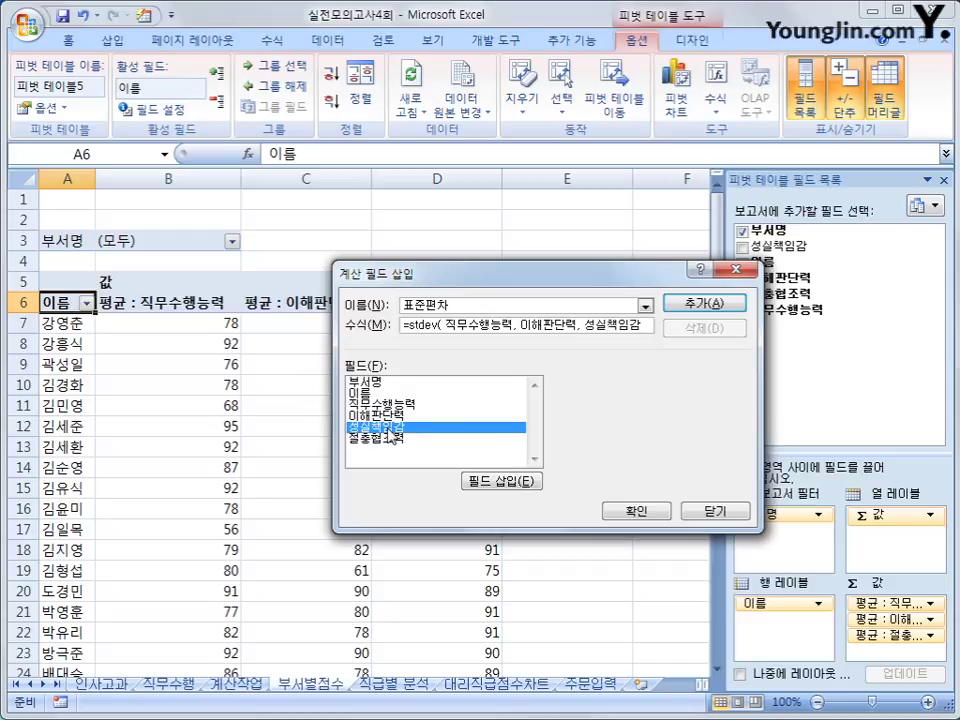
type(",")
double_click(388, 439)
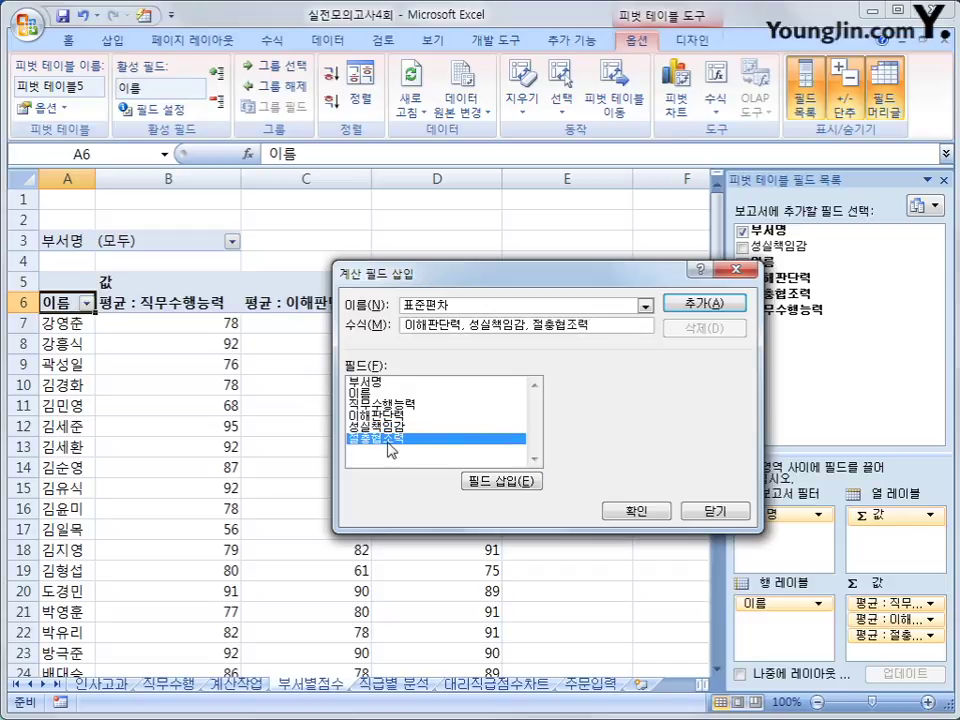
type(")")
left_click(728, 303)
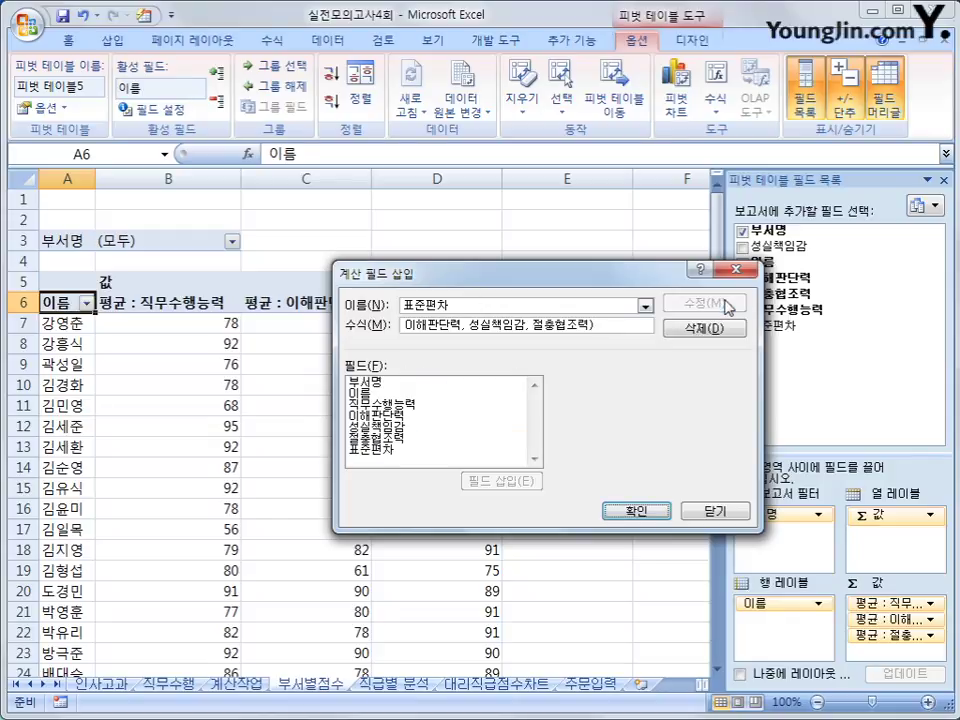
left_click(717, 515)
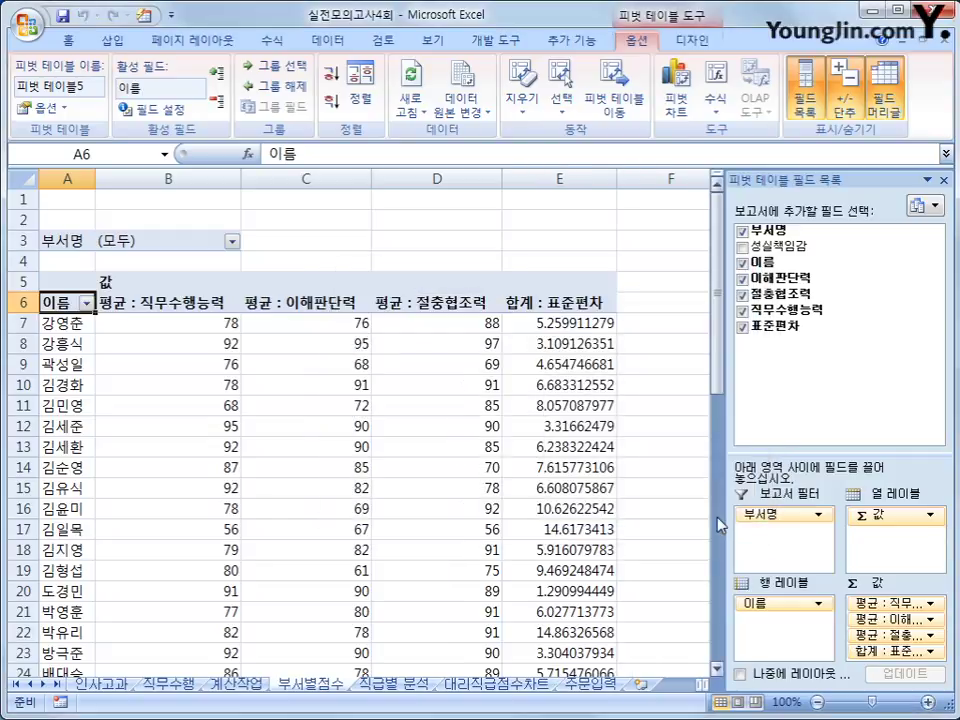
Step: Format the 표준편차 value field as a number (숫자) with 2 decimal places
left_click(565, 302)
right_click(566, 305)
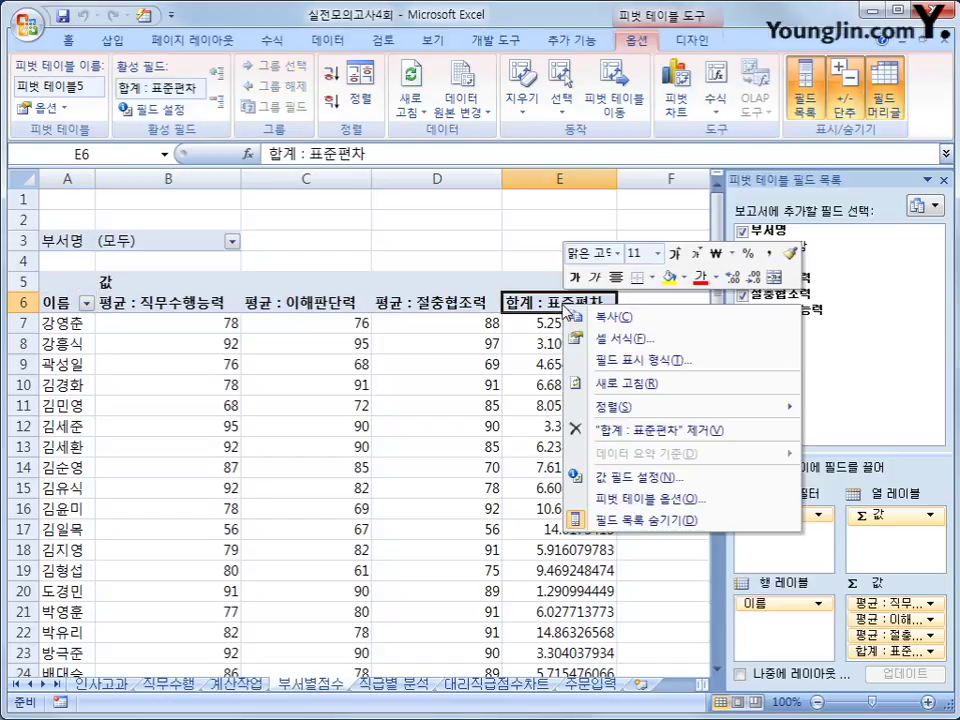
left_click(624, 362)
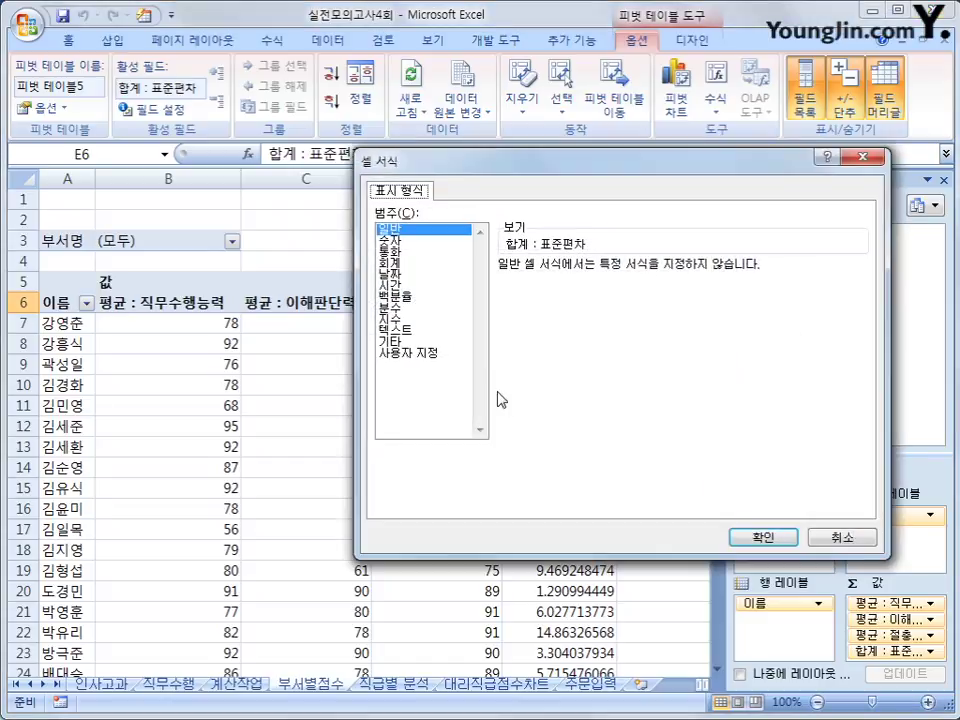
left_click(423, 244)
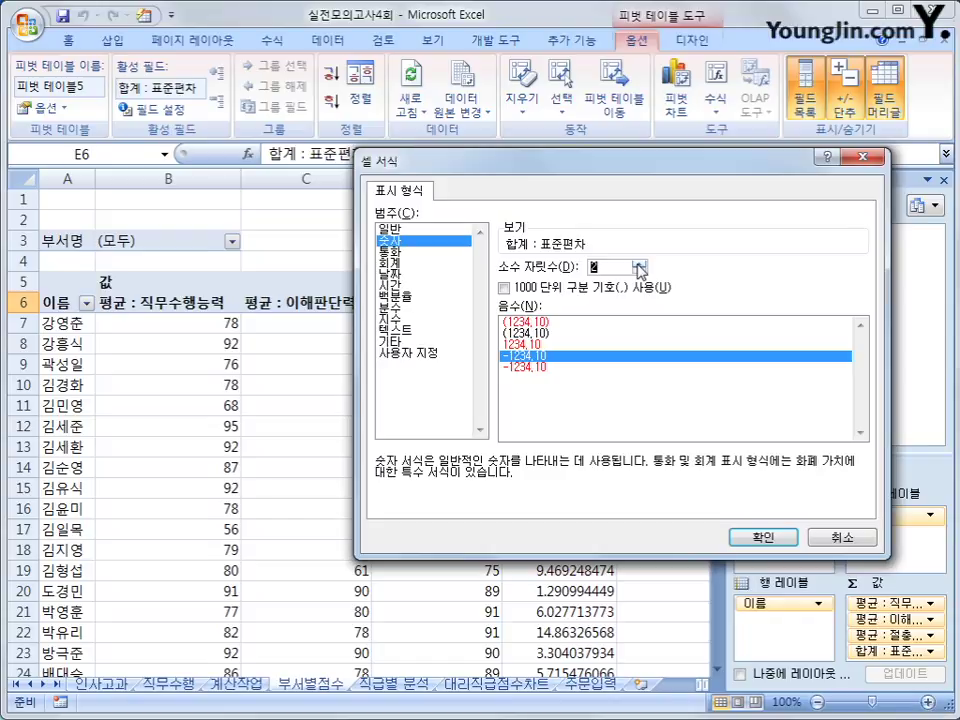
left_click(763, 538)
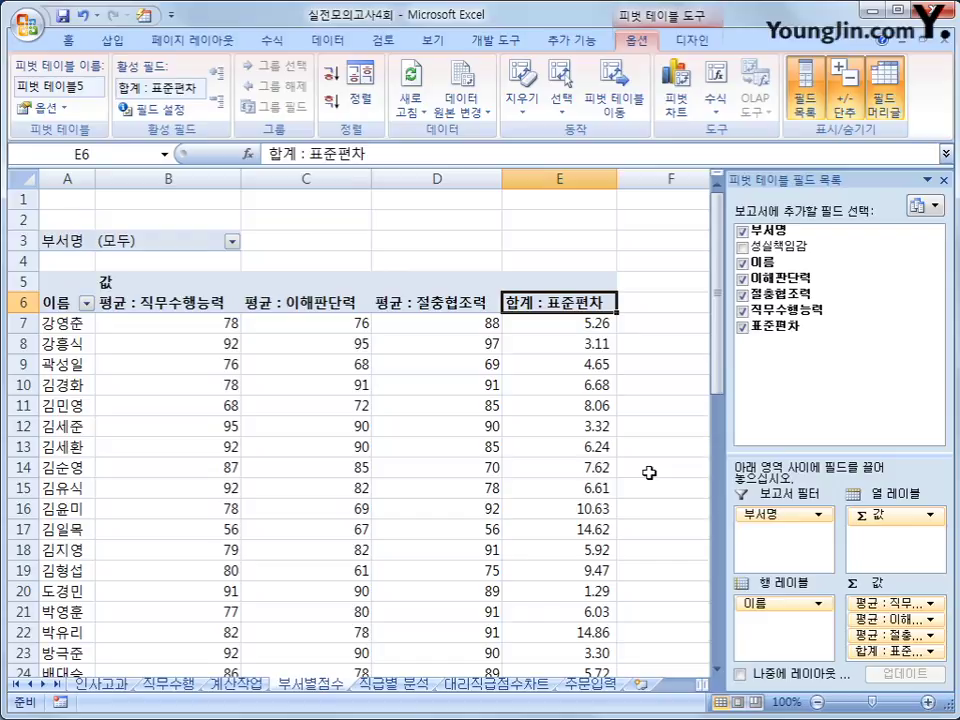
Step: Filter the PivotTable's 부서명 report filter to 관리부
left_click(231, 242)
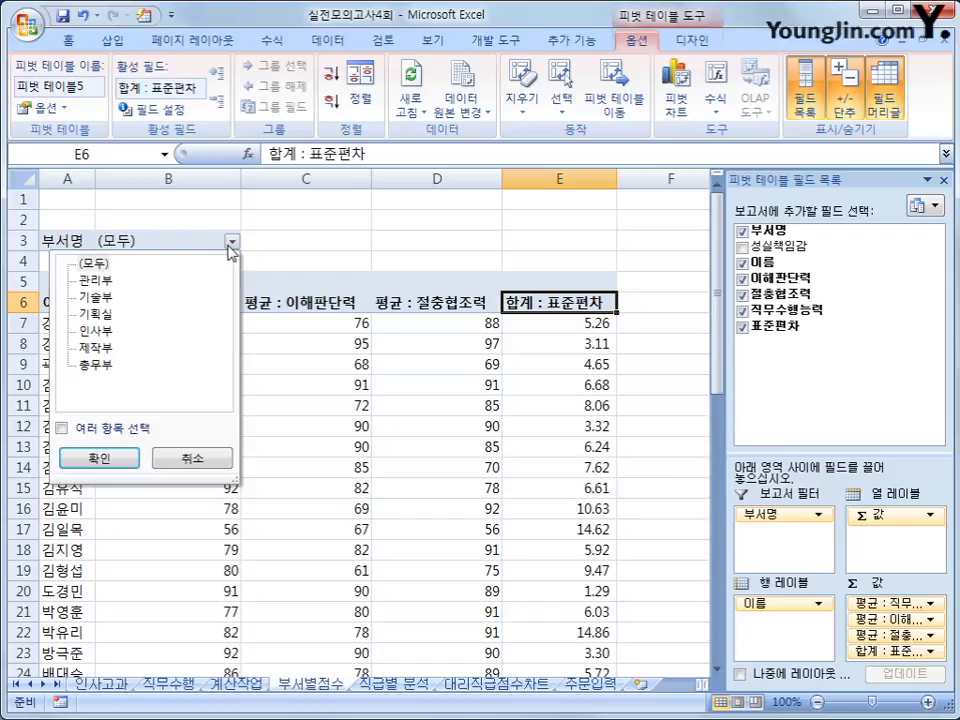
left_click(112, 283)
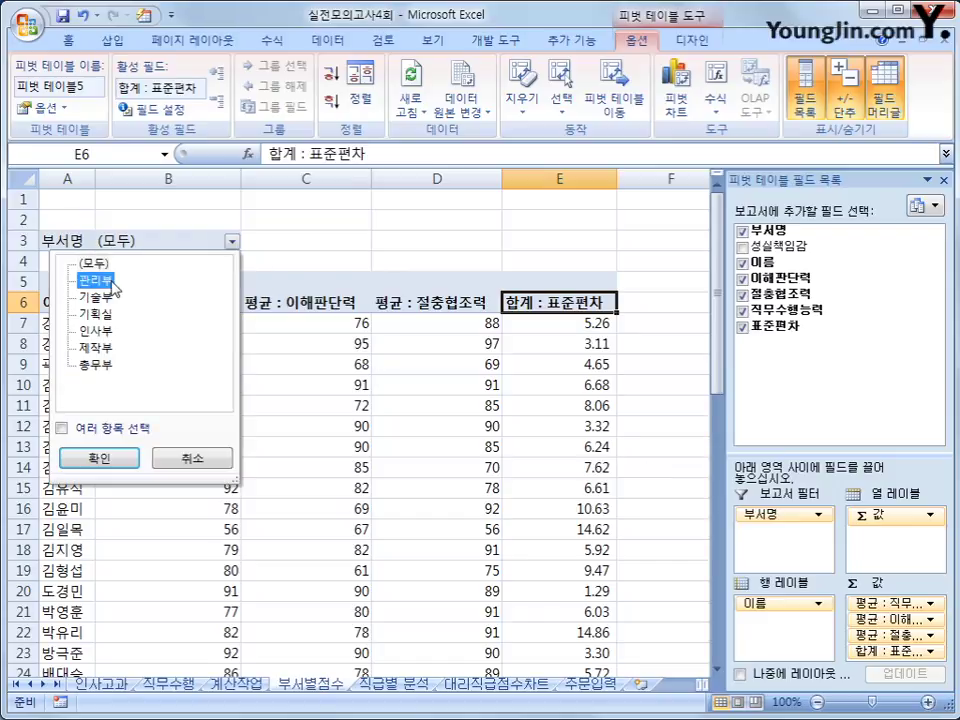
left_click(99, 458)
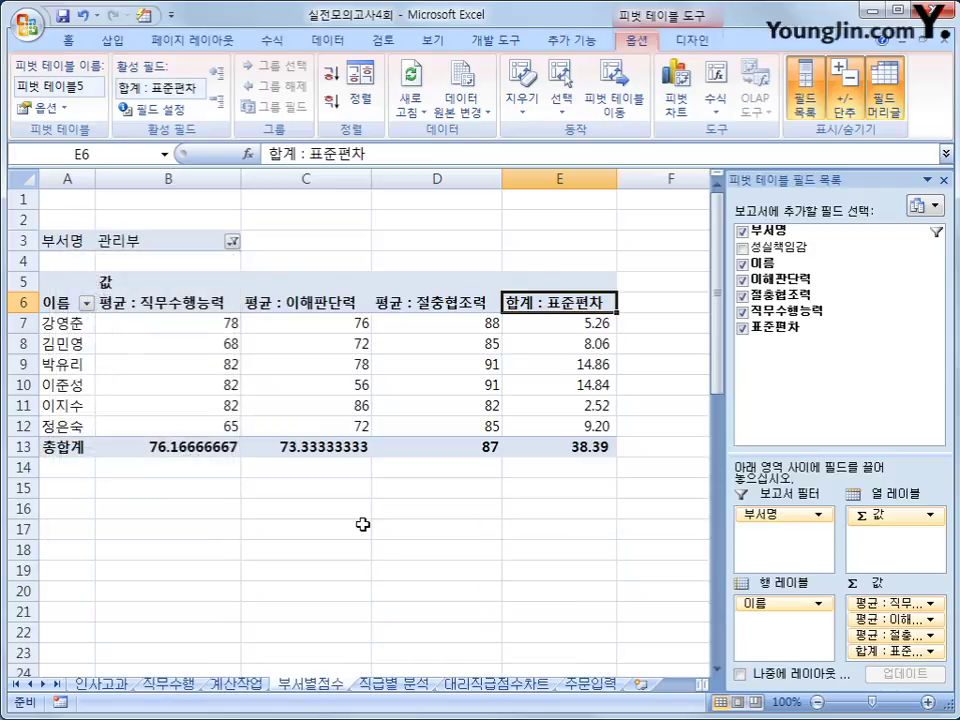
Step: Apply the comma number style to the grand total (총합계) values in B13:E13
left_click_drag(215, 447, 563, 447)
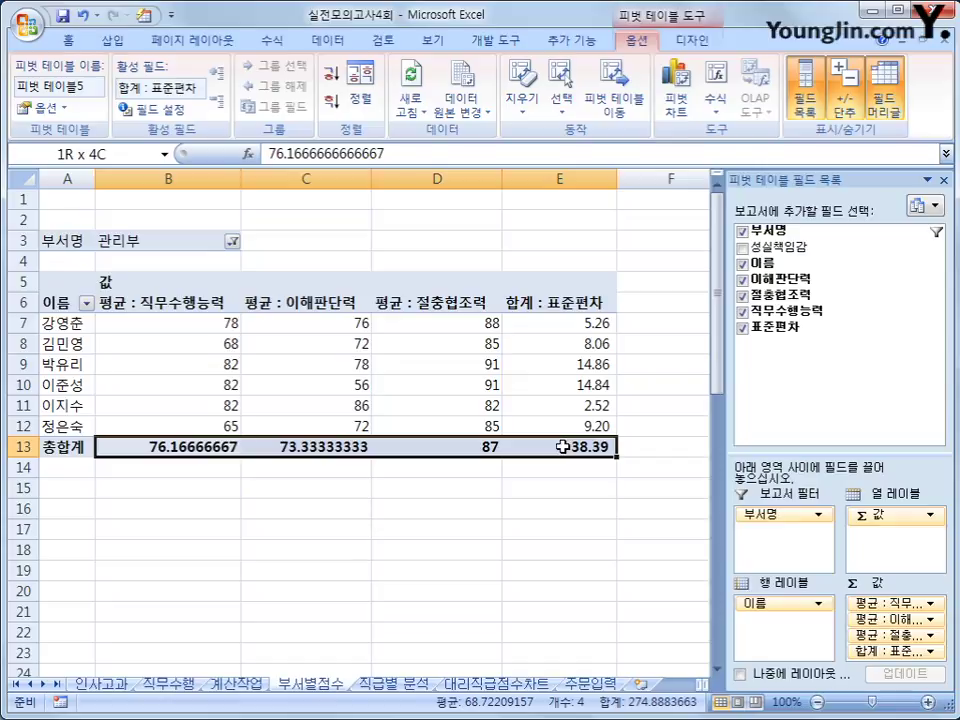
left_click_drag(563, 447, 563, 447)
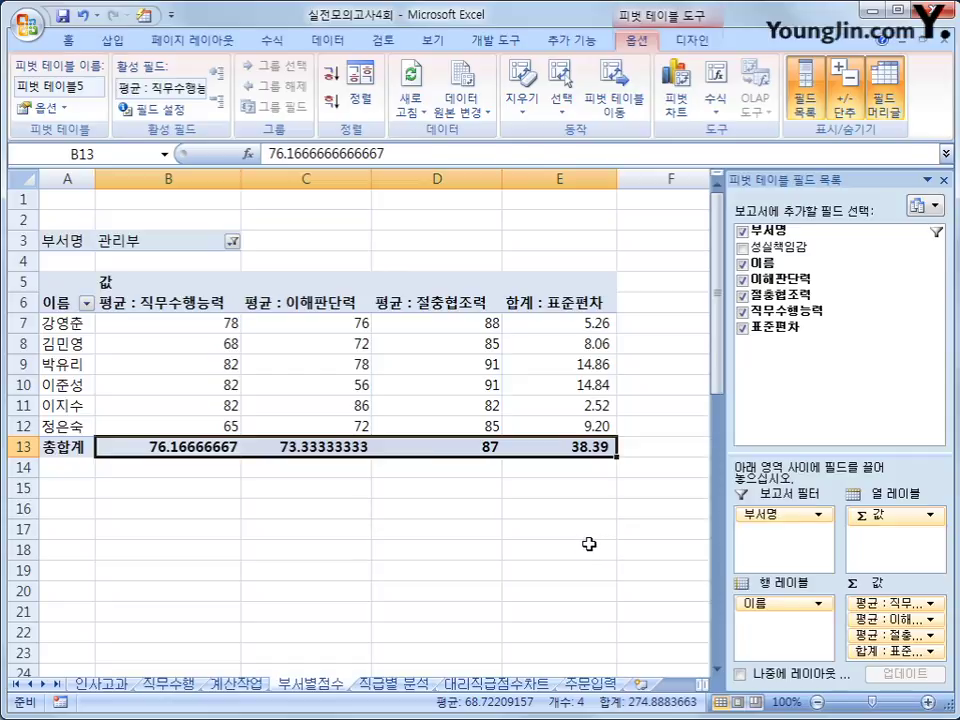
right_click(376, 449)
left_click(583, 398)
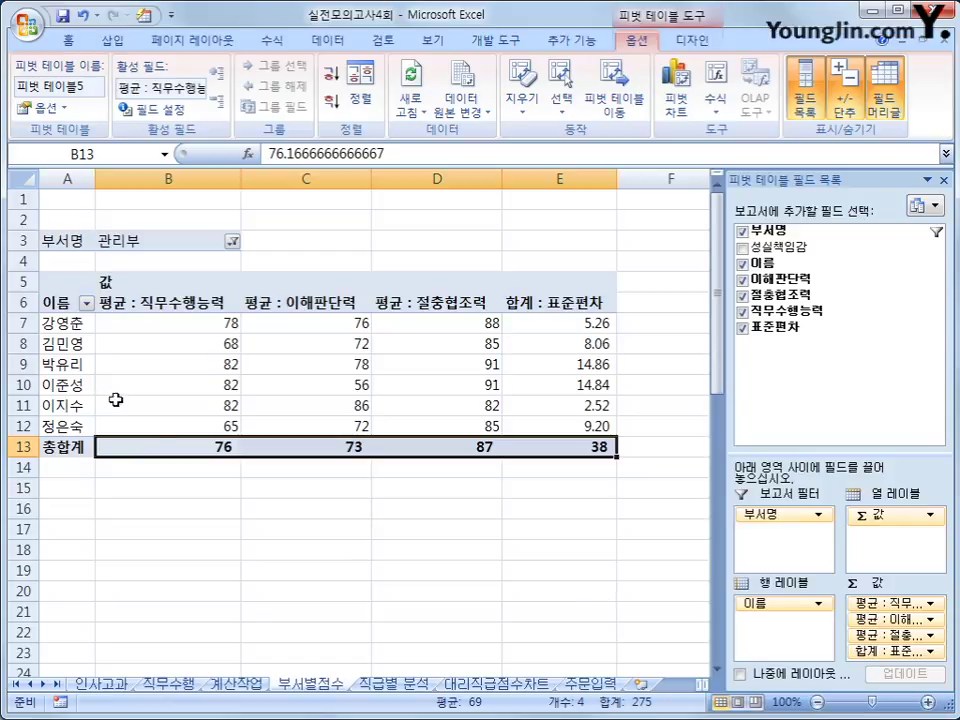
mouse_move(165, 348)
mouse_move(176, 445)
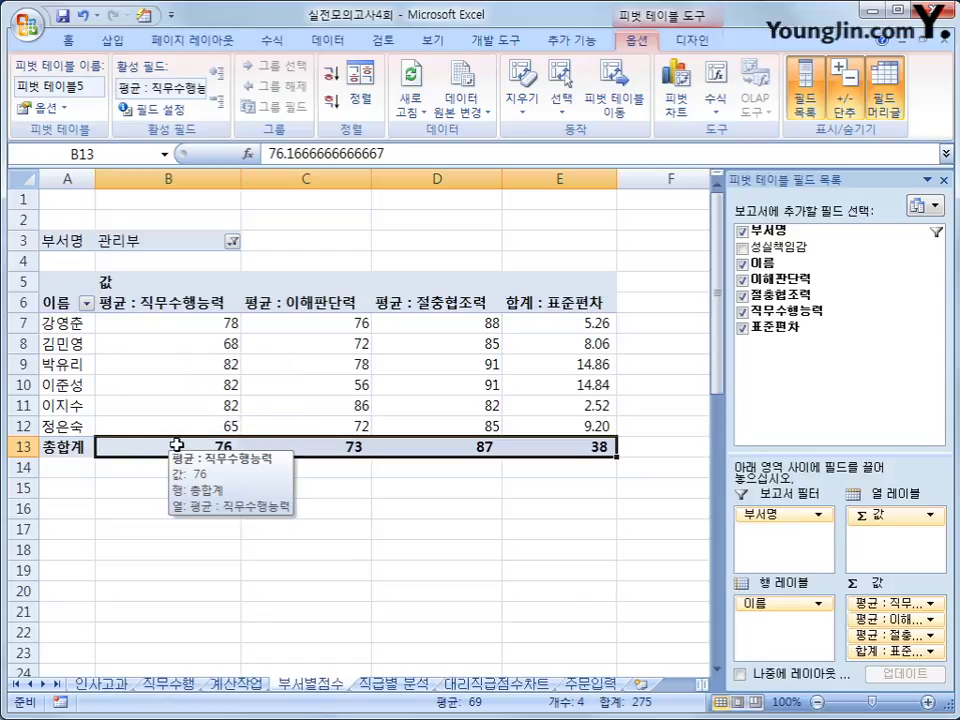
left_click(538, 451)
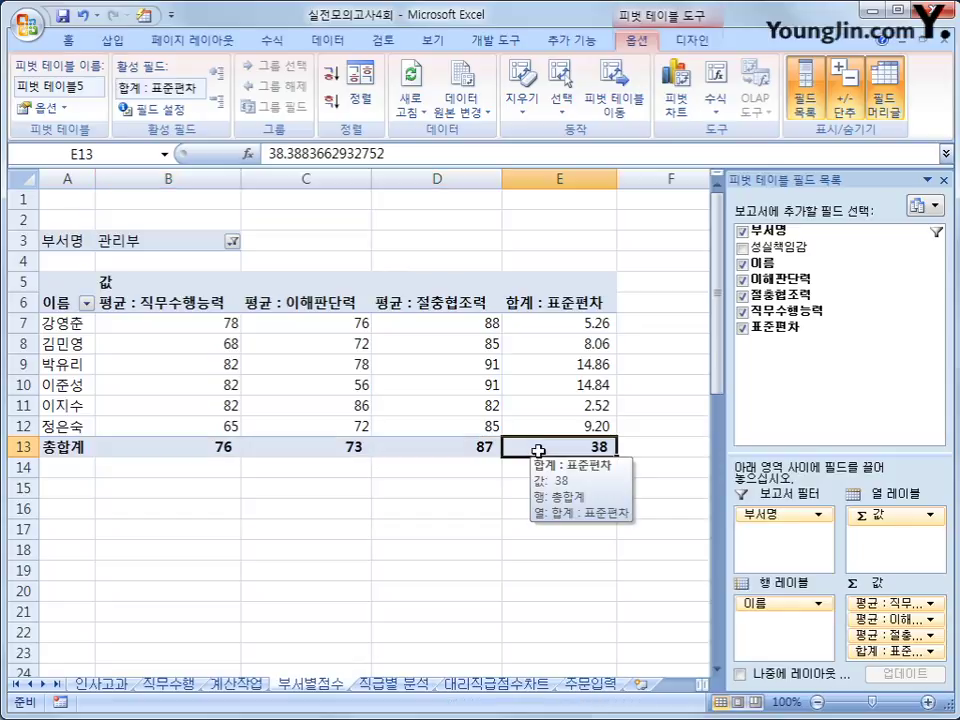
left_click_drag(167, 450, 558, 452)
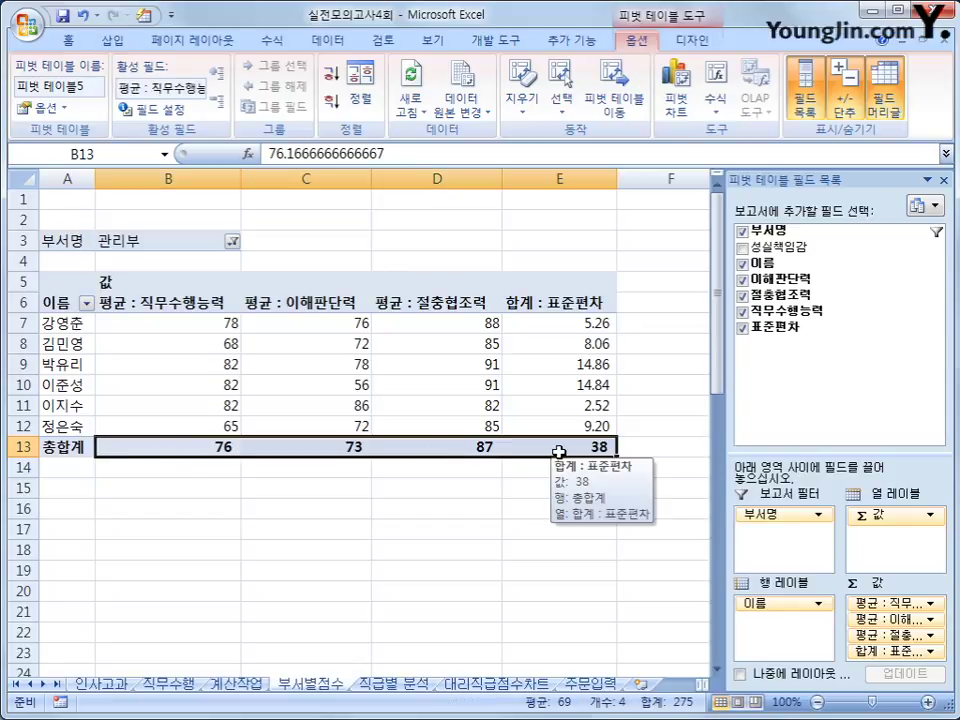
Step: Apply the 보고서 1 AutoFormat to the PivotTable
left_click(474, 325)
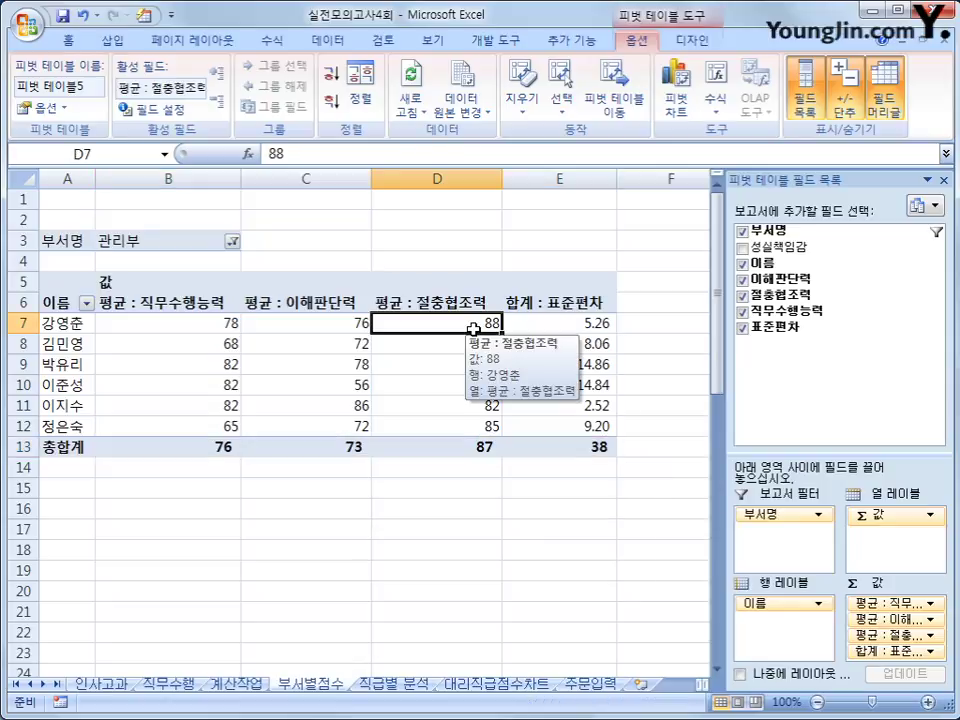
left_click(145, 15)
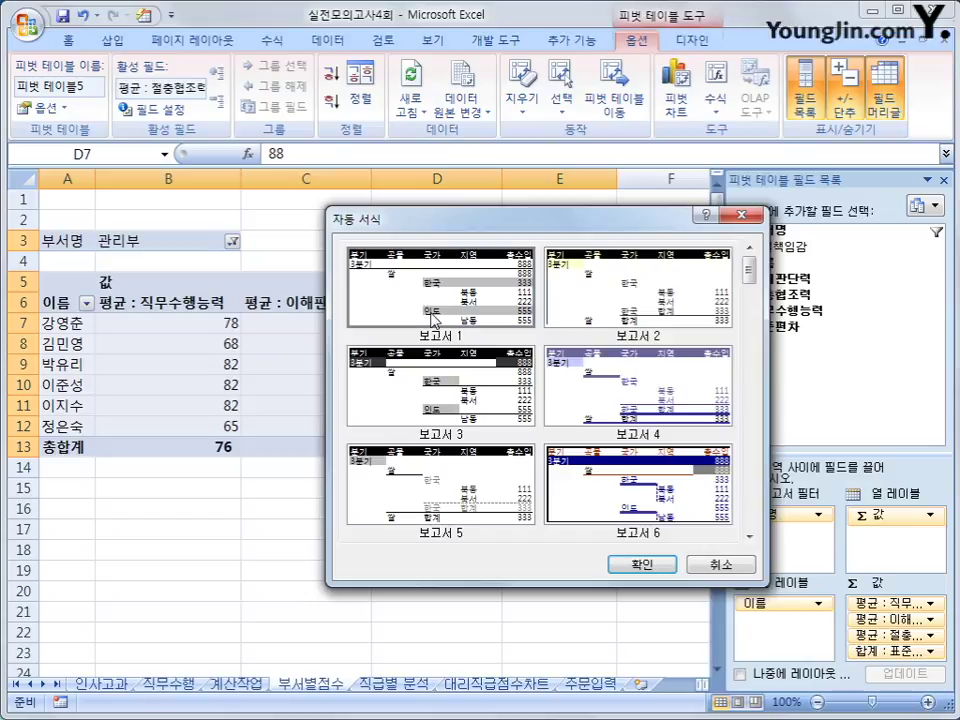
left_click(642, 564)
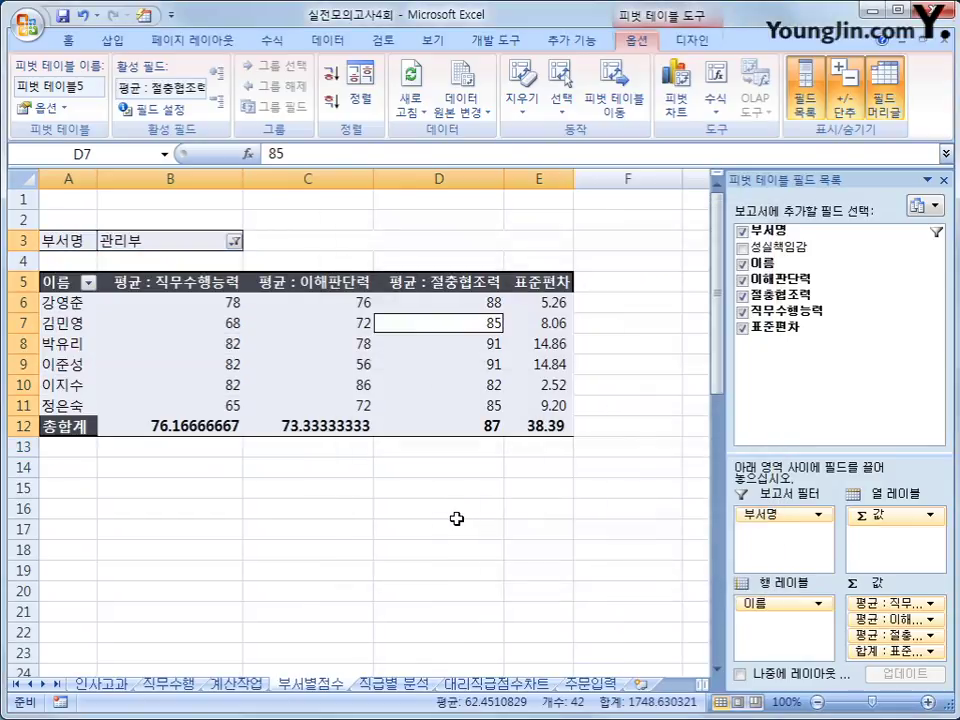
left_click(192, 428)
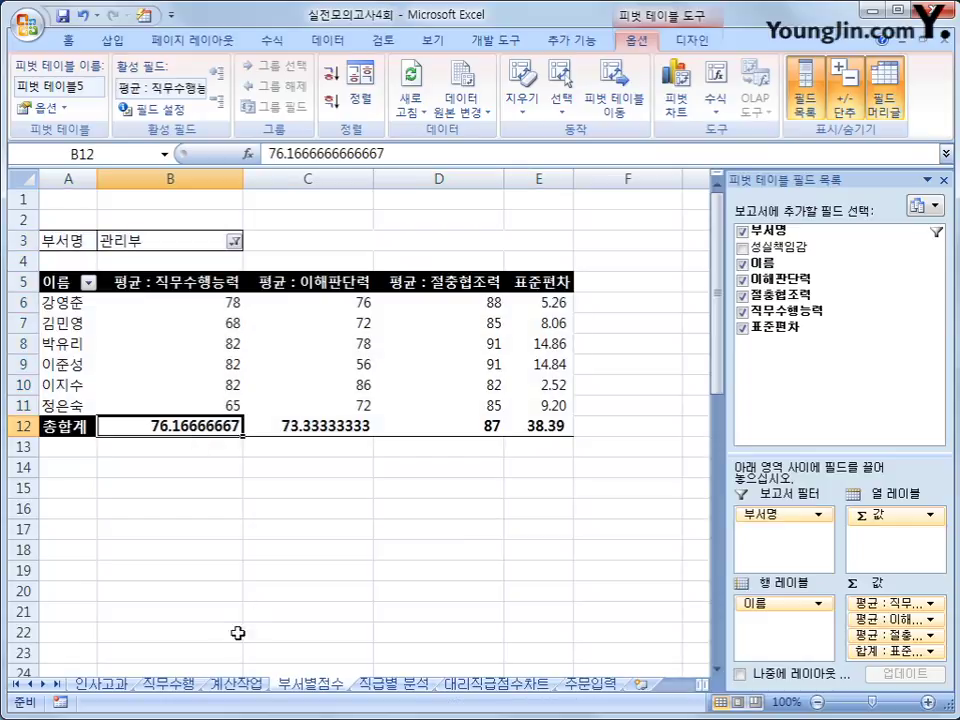
mouse_move(155, 430)
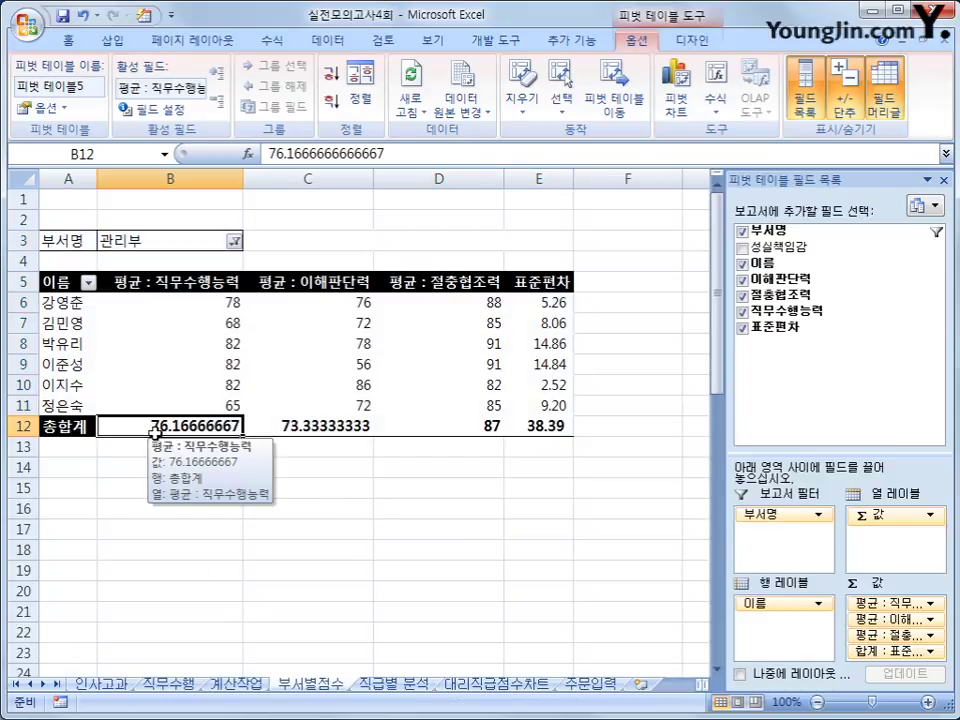
left_click(551, 427)
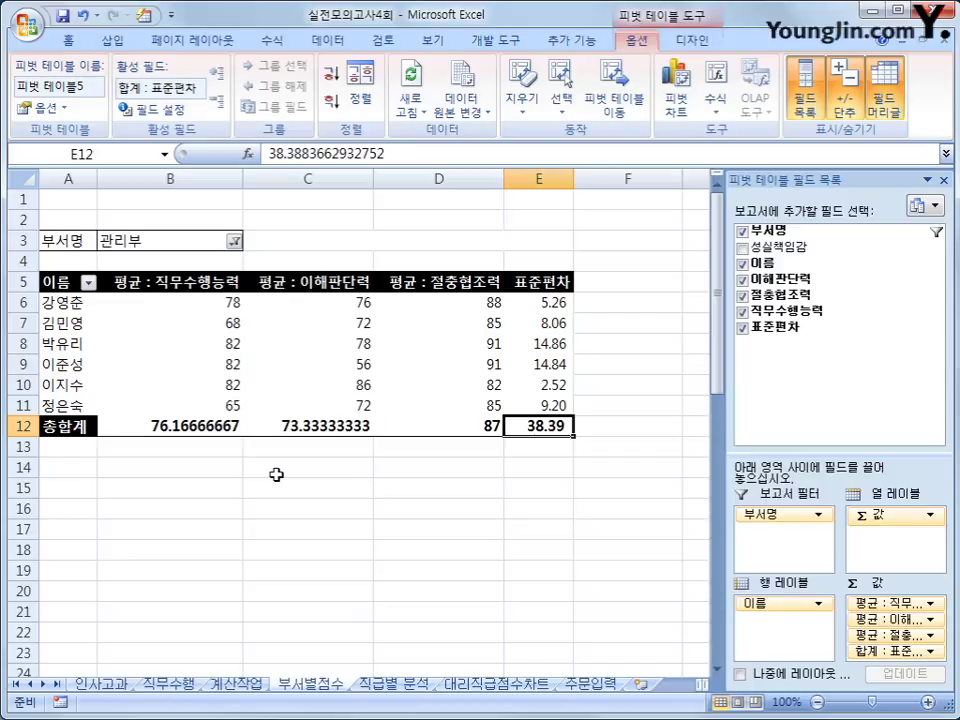
left_click(190, 282)
left_click(278, 283)
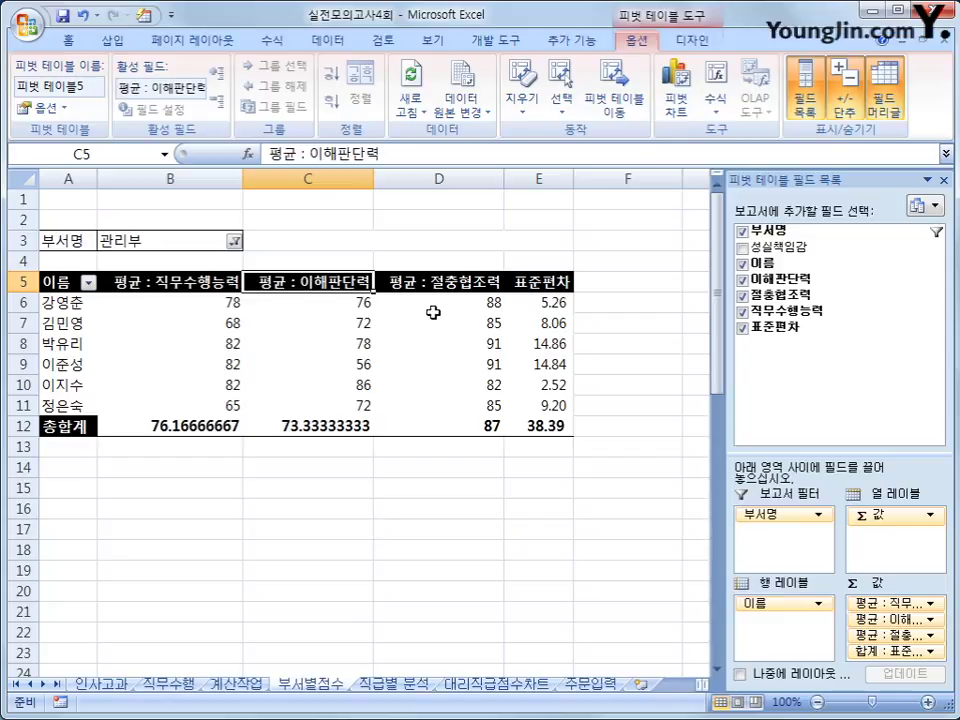
left_click(440, 282)
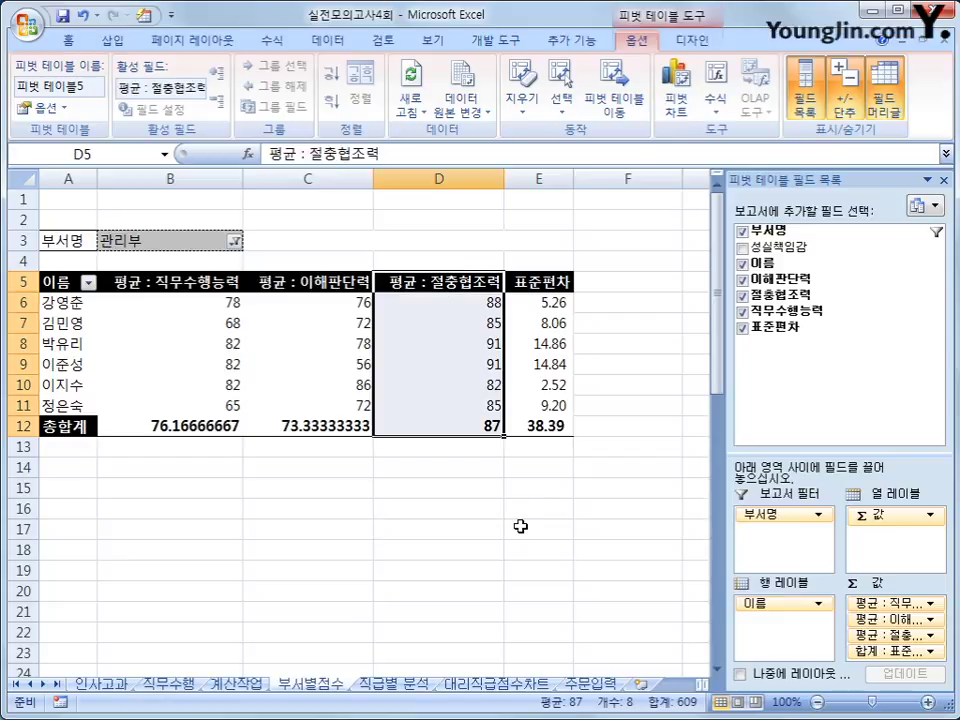
Step: Add the 성실책임감 field to the PivotTable values just before 표준편차 and summarize it by average (평균)
left_click(476, 292)
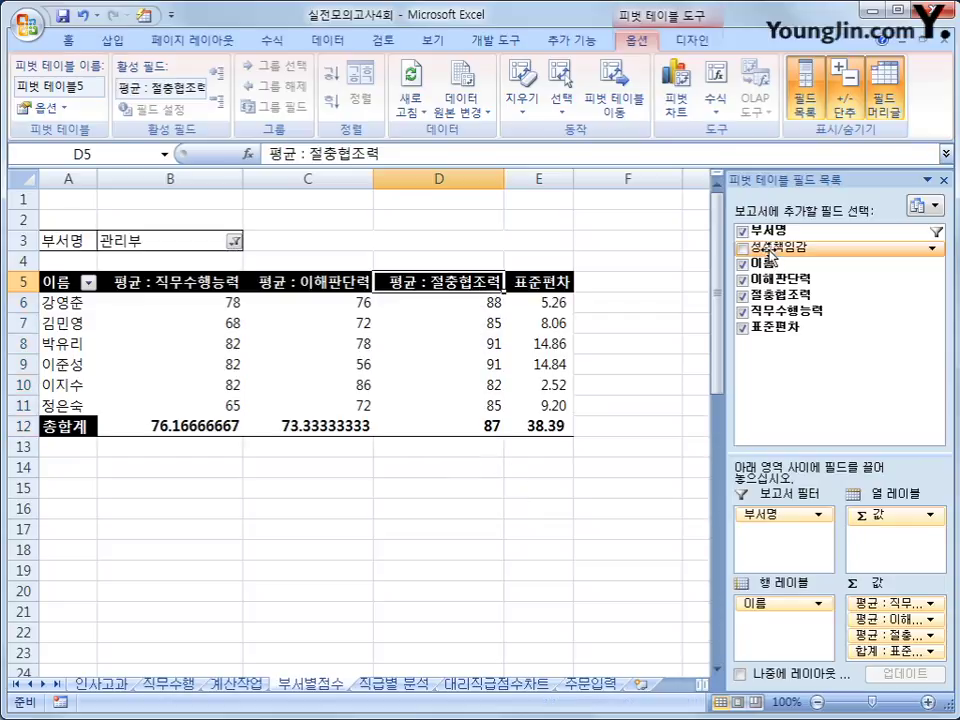
left_click_drag(768, 257, 882, 650)
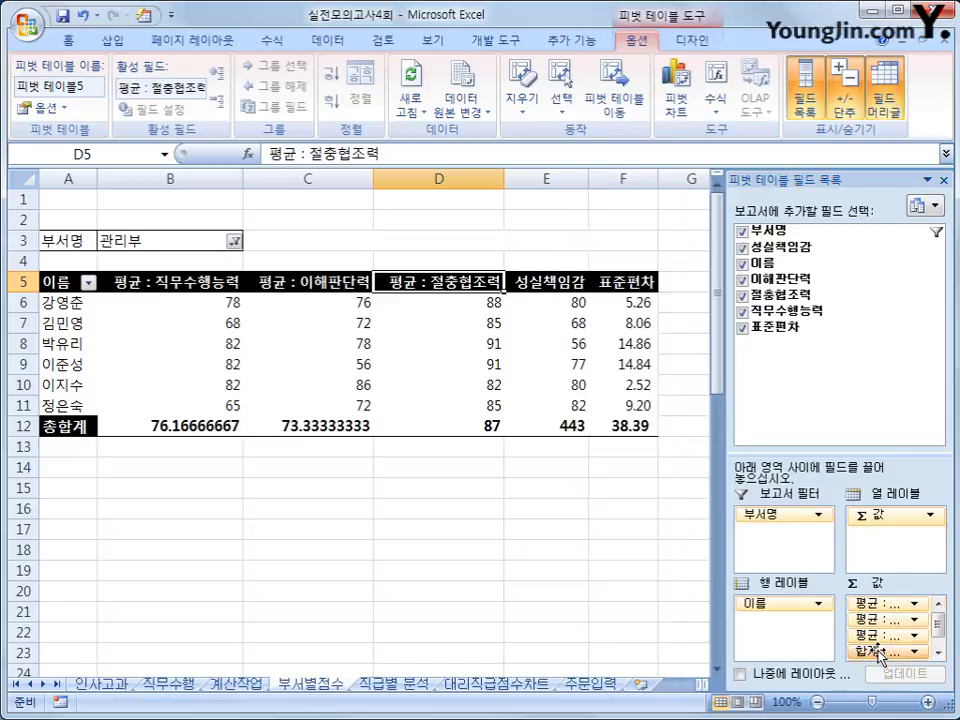
left_click(548, 283)
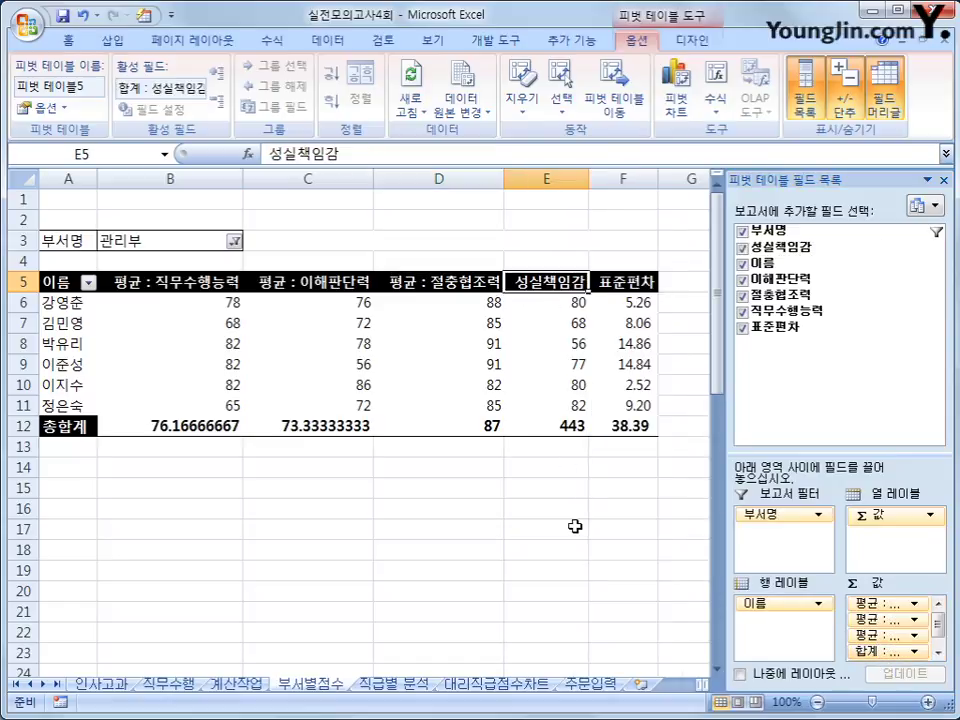
left_click(912, 652)
left_click(915, 716)
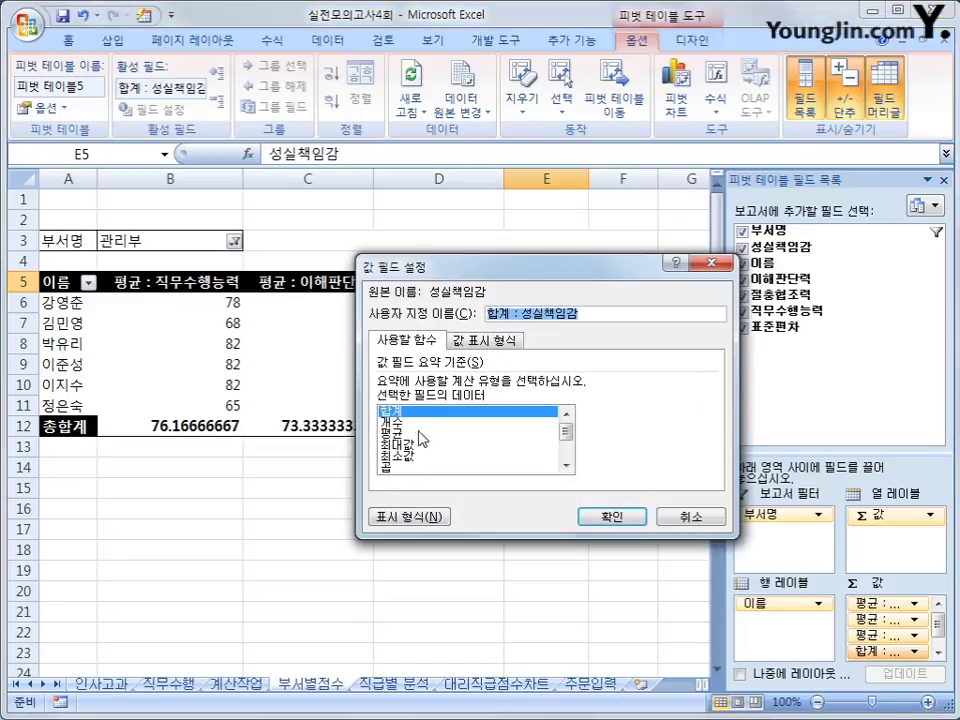
left_click(420, 435)
left_click(582, 521)
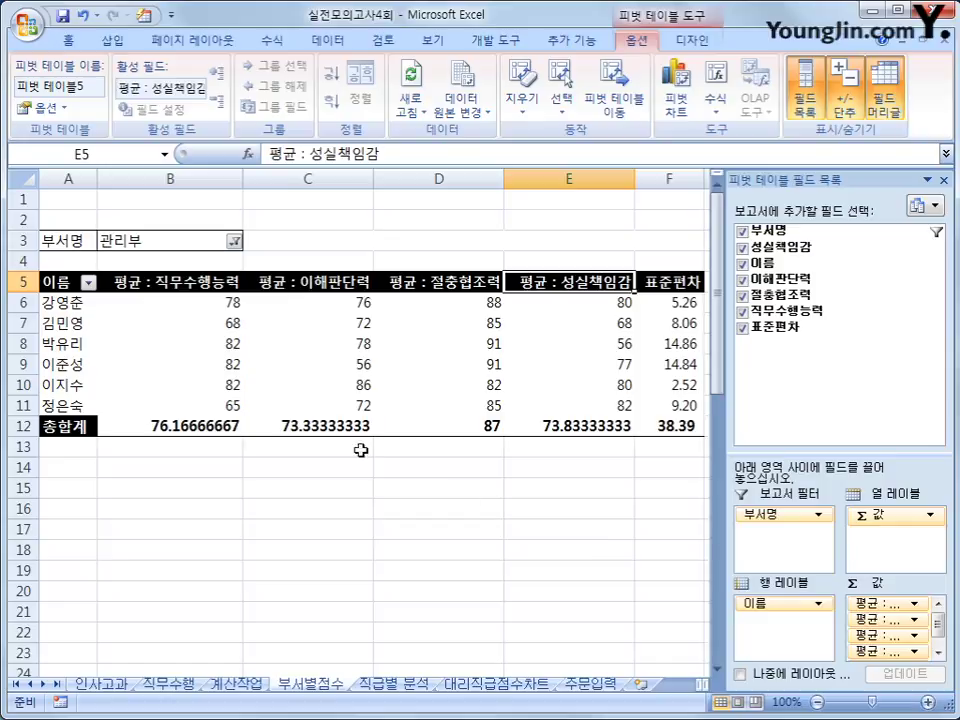
Step: Apply the comma number style to the grand total (총합계) values in B12:F12
left_click(197, 427)
left_click_drag(197, 427, 668, 442)
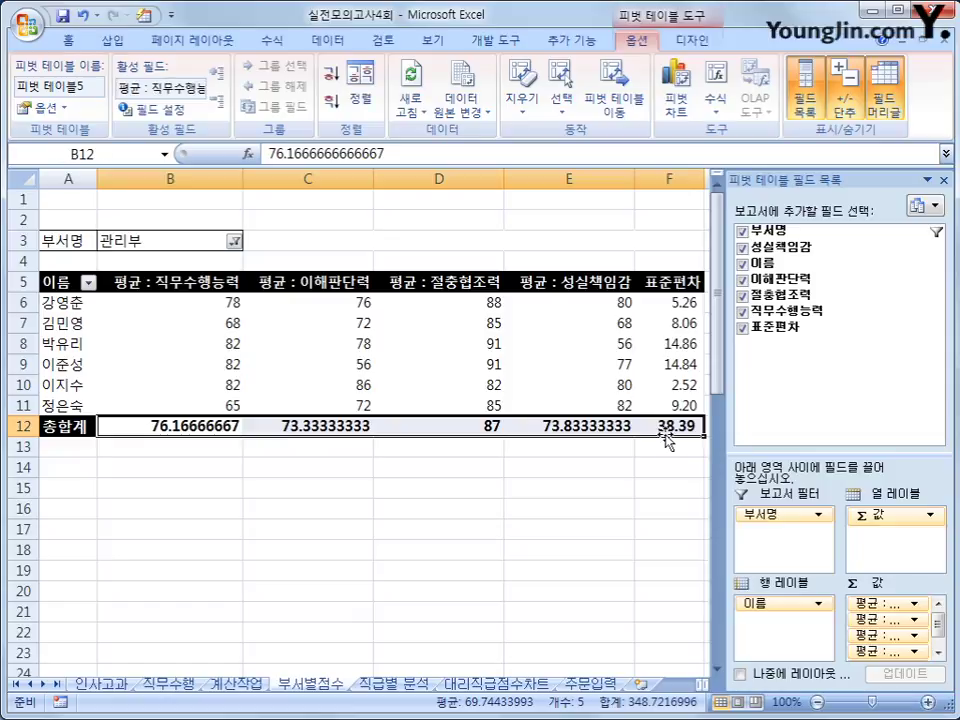
right_click(476, 433)
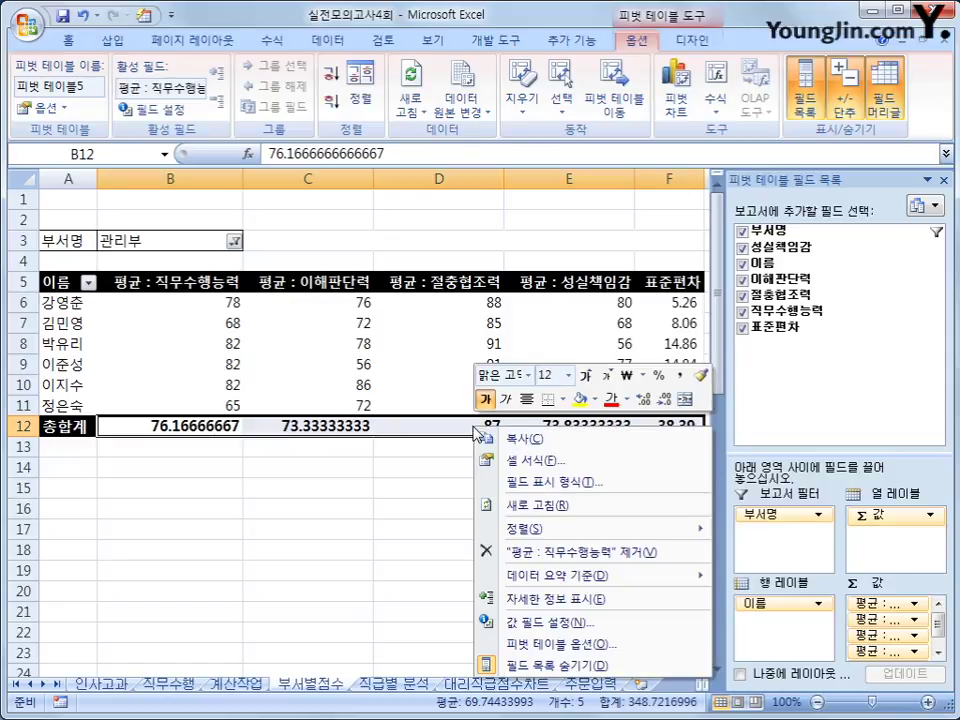
left_click(679, 375)
left_click(613, 510)
left_click(229, 426)
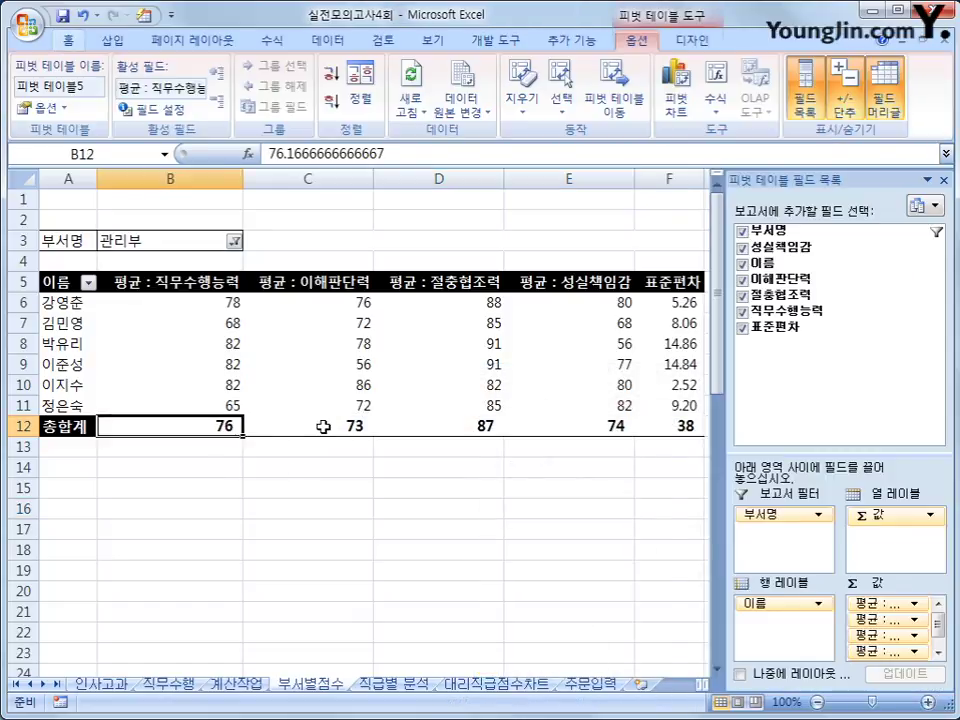
left_click(325, 425)
left_click(484, 428)
left_click(654, 425)
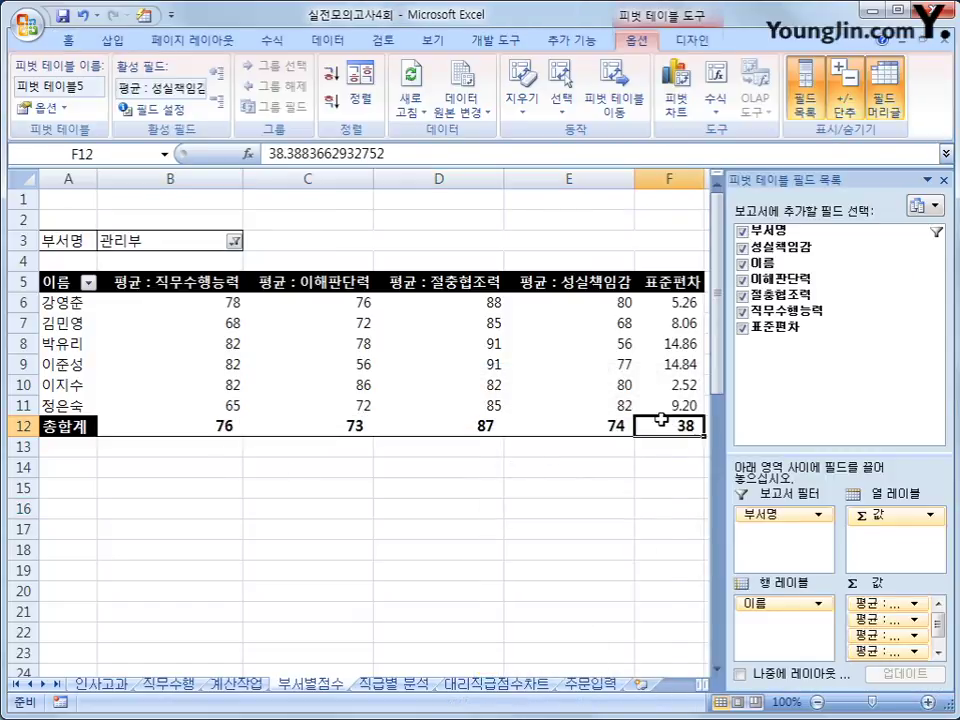
left_click(643, 488)
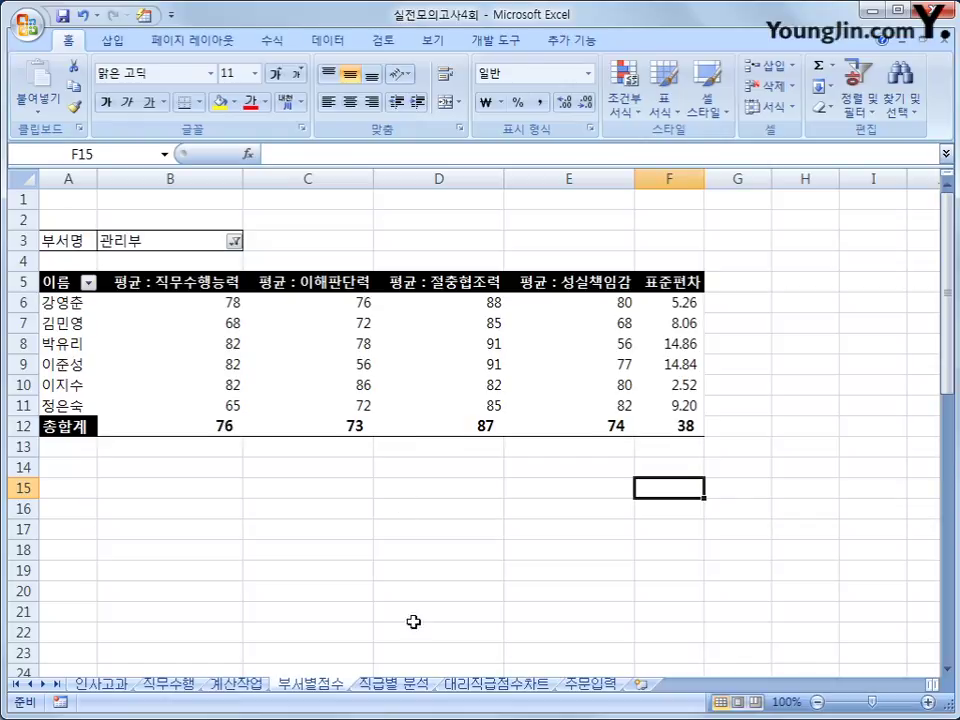
Step: Start recording a macro named 필터 on the 직급별 분석 sheet, stored in the current workbook (현재 통합 문서)
left_click(419, 688)
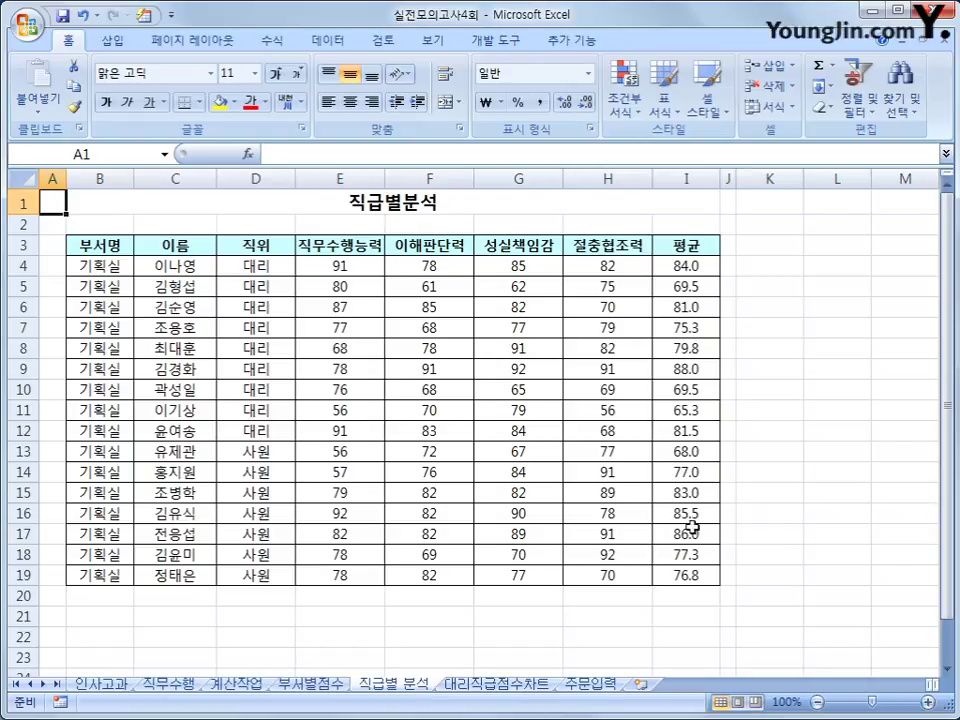
left_click(815, 348)
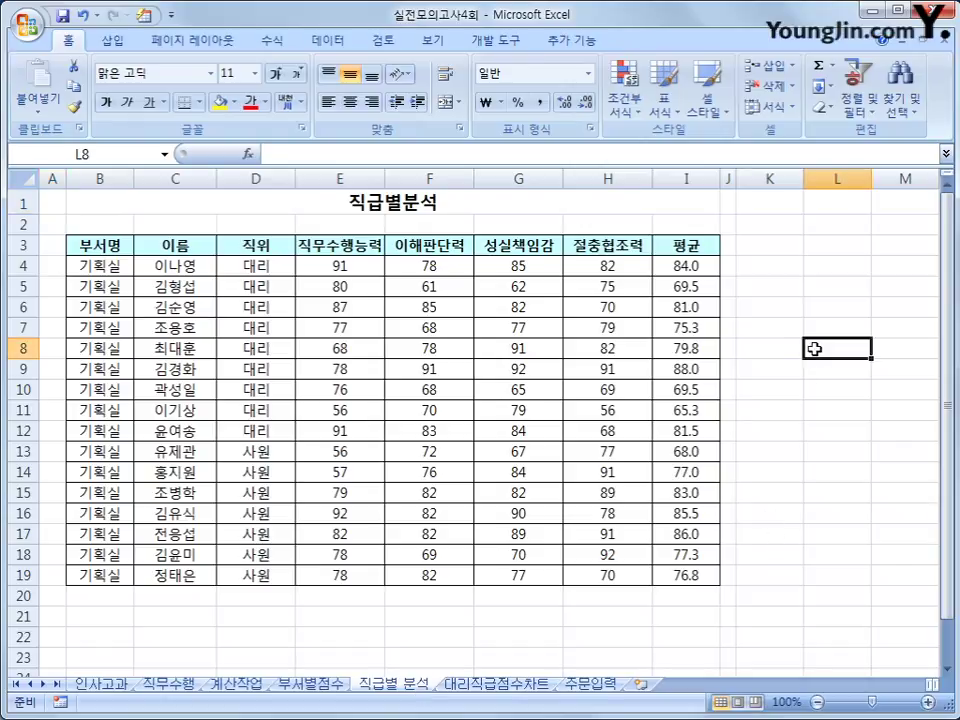
left_click(497, 41)
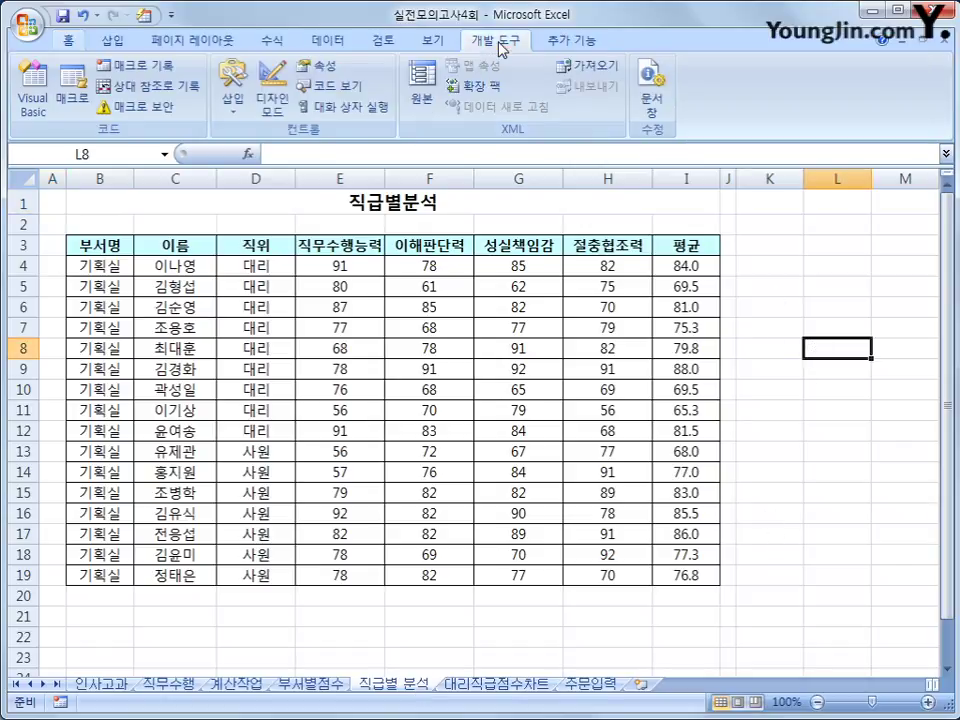
left_click(138, 67)
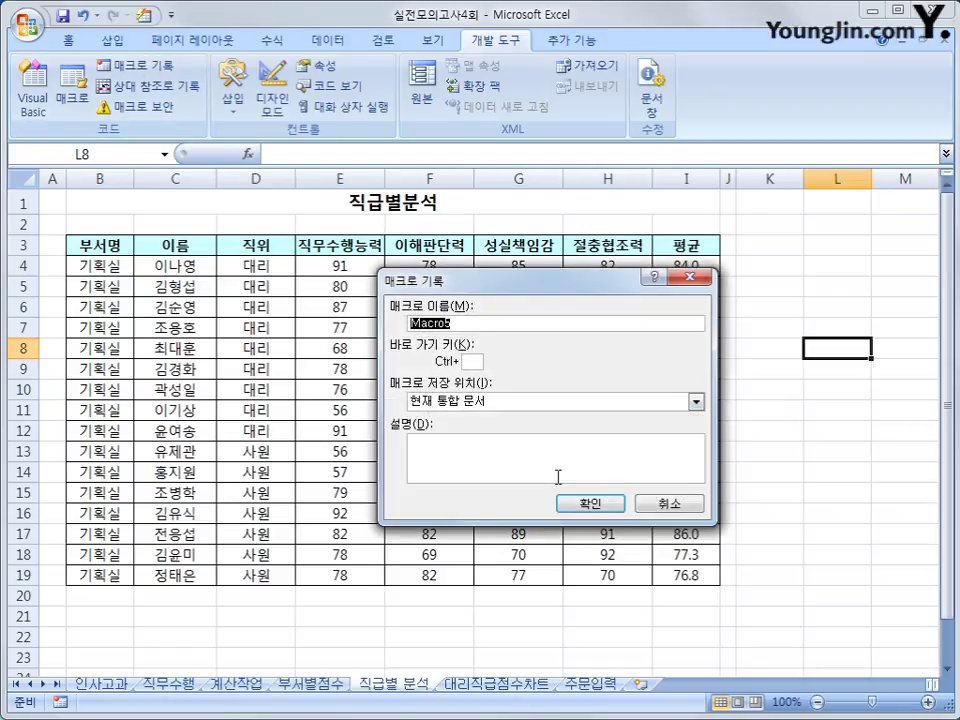
type("배")
key("BackSpace")
key("BackSpace")
type("필터")
left_click(589, 505)
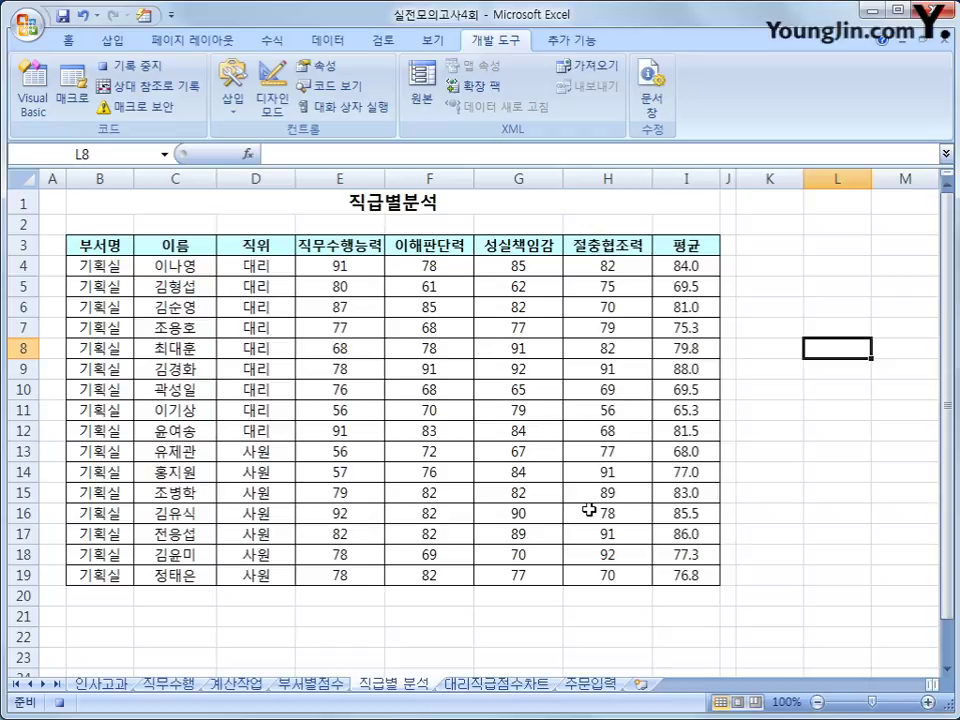
Step: Turn on AutoFilter for the 직급별분석 table and filter the 평균 column to values greater than or equal to 80
left_click(427, 246)
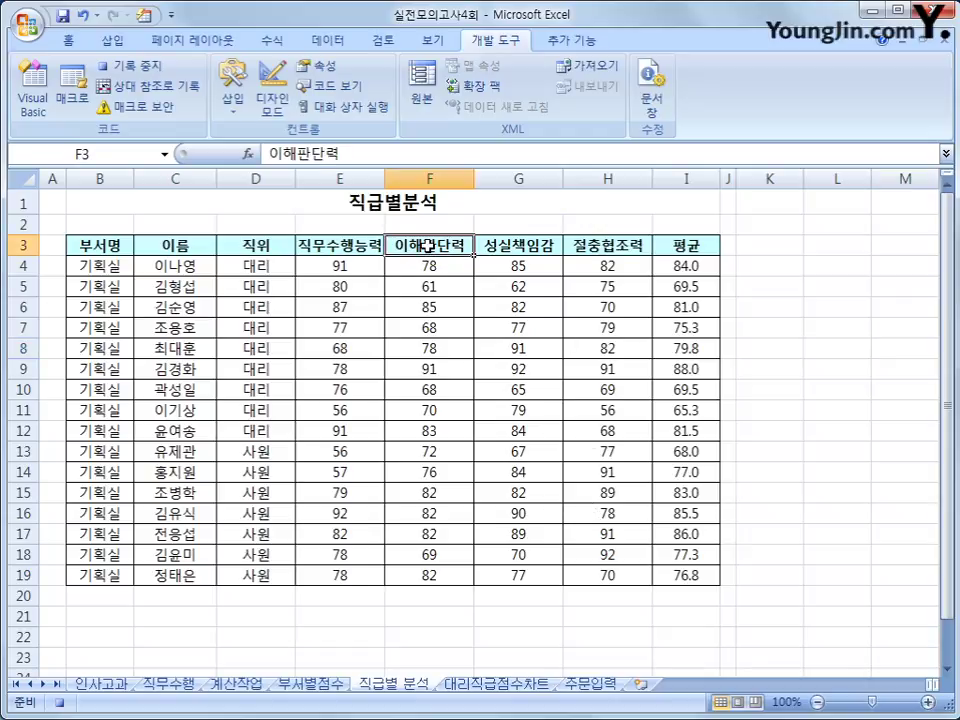
left_click(328, 40)
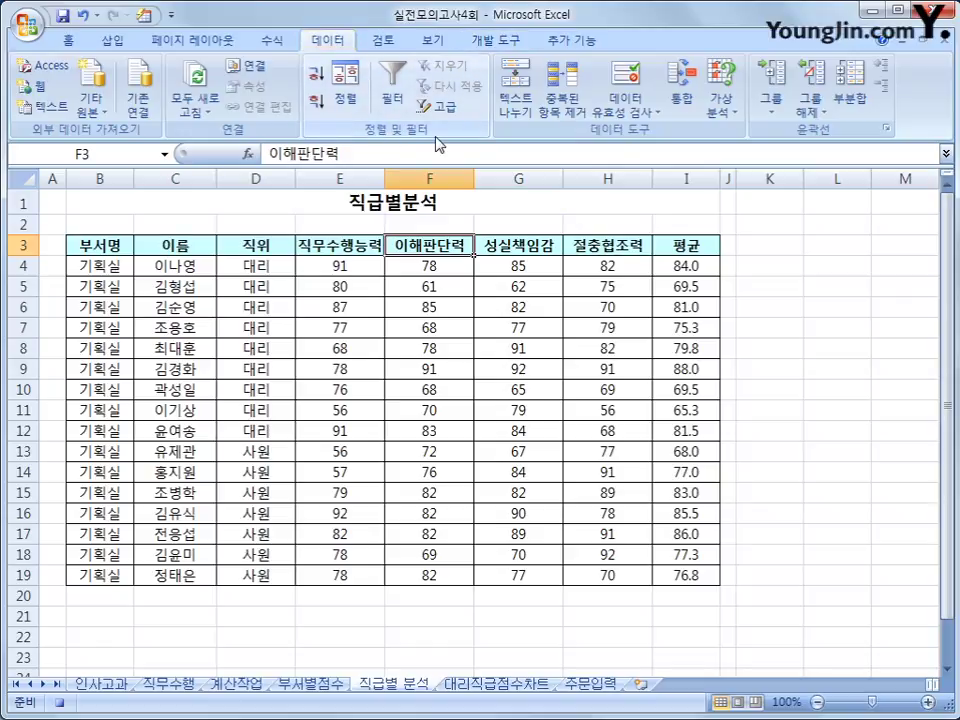
left_click(392, 85)
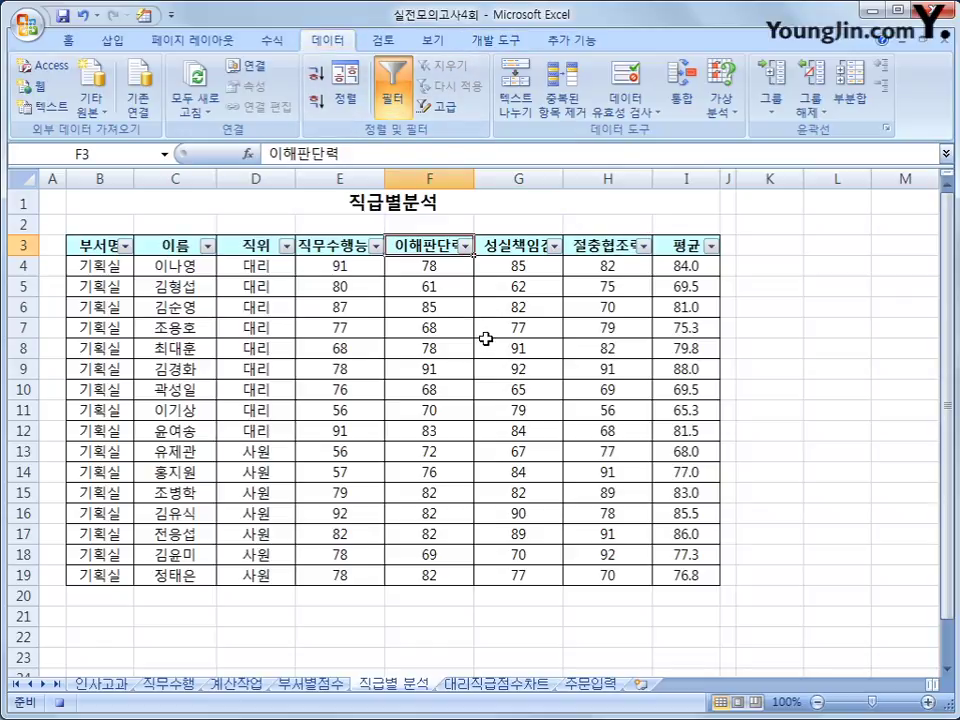
left_click(710, 246)
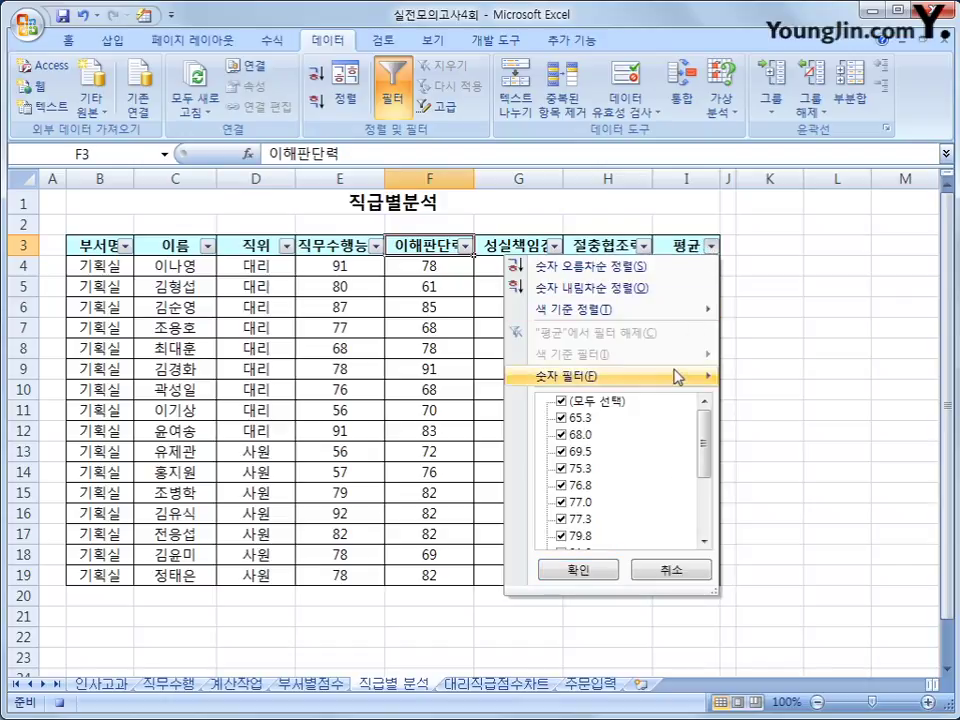
mouse_move(678, 380)
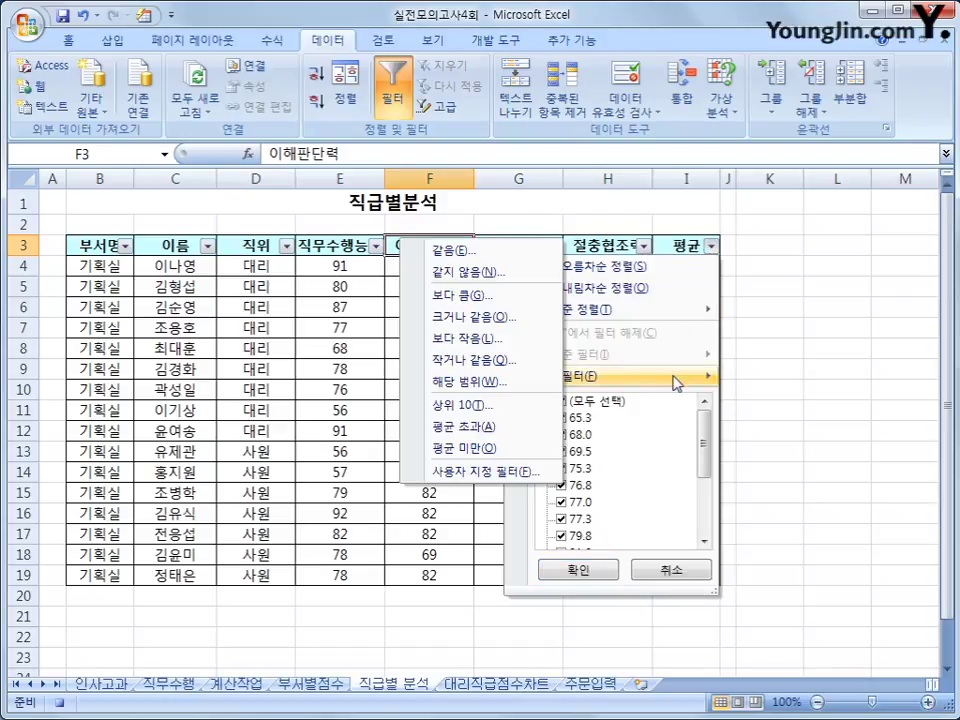
left_click(480, 317)
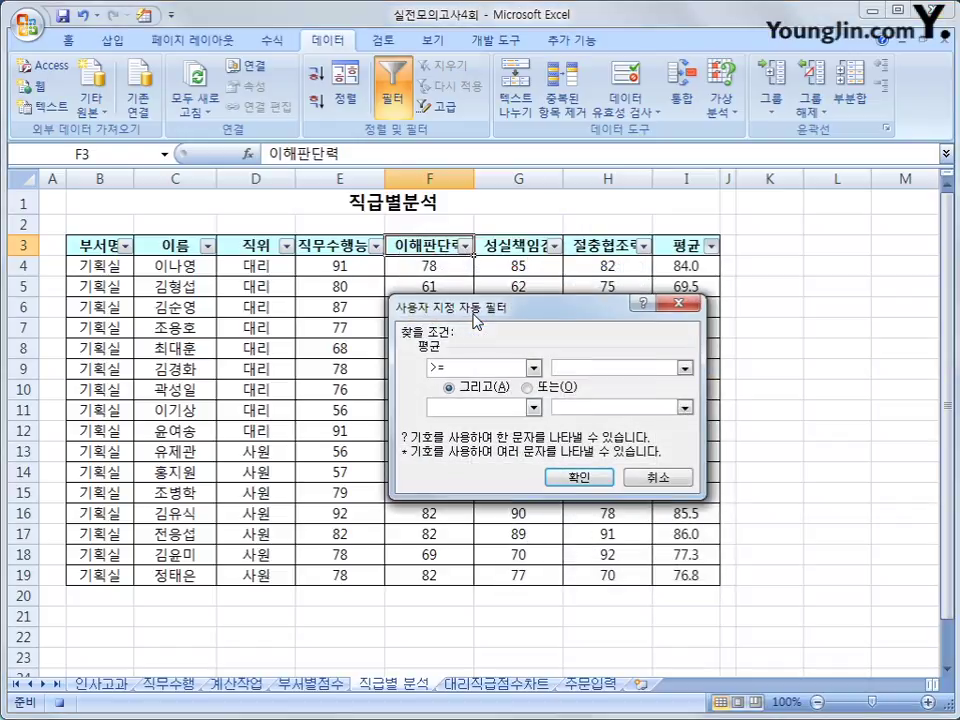
type("80")
left_click(556, 476)
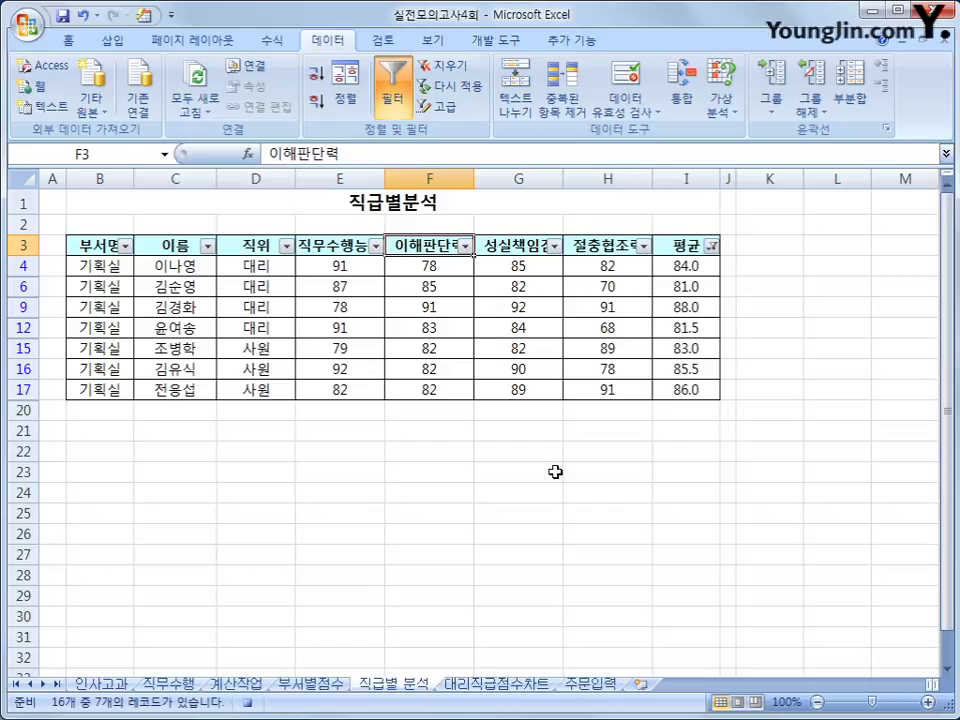
Step: Draw a rectangle about 3.81 cm wide and 1.16 cm high over K3:L4 and label it 점수조회
left_click(120, 41)
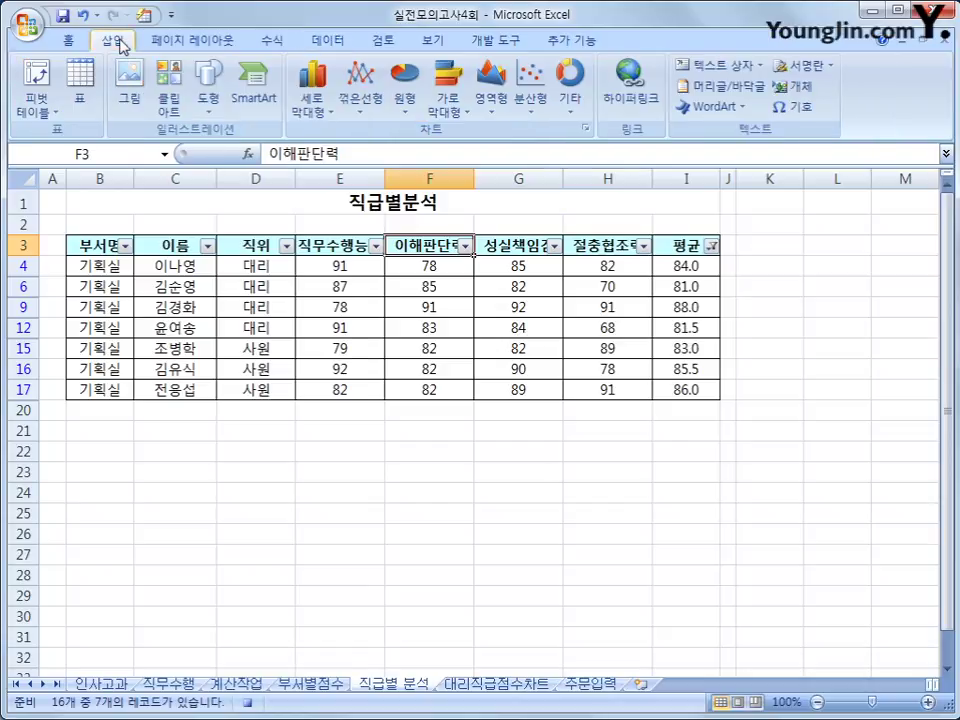
left_click(202, 98)
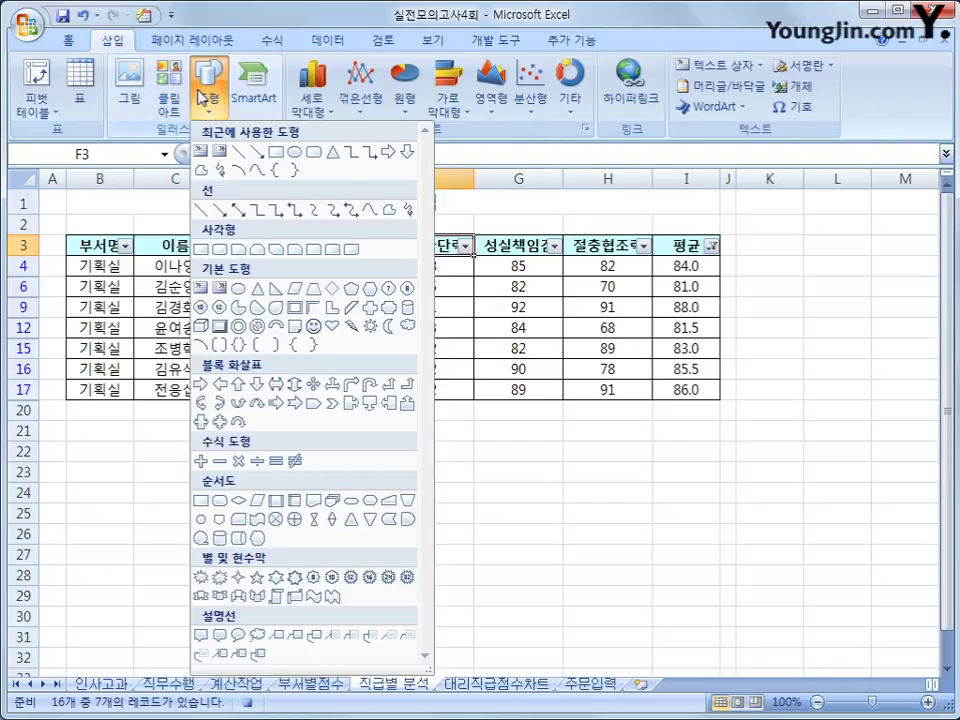
left_click(204, 250)
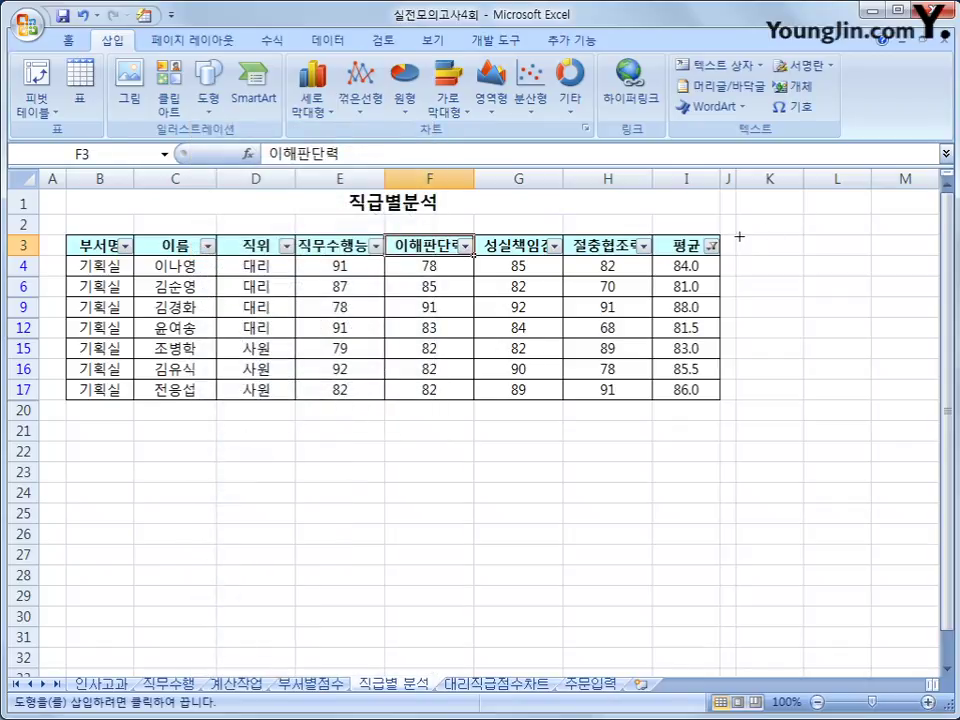
left_click_drag(737, 235, 848, 278)
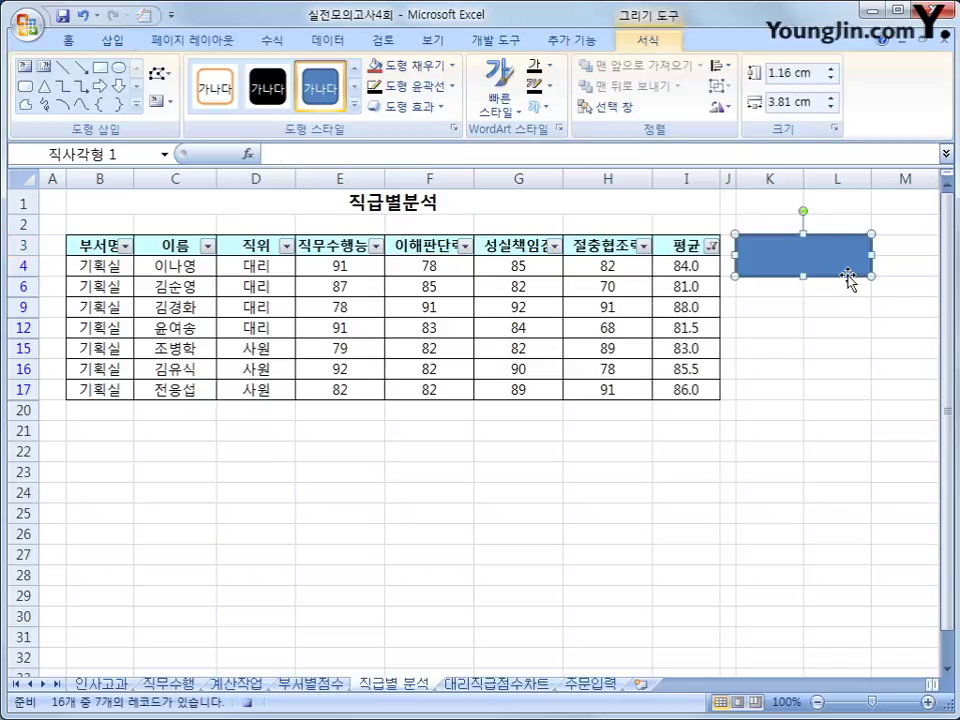
type("점숫")
type("조회")
Step: Assign the 필터 macro to the 점수조회 rectangle
right_click(845, 248)
left_click(553, 415)
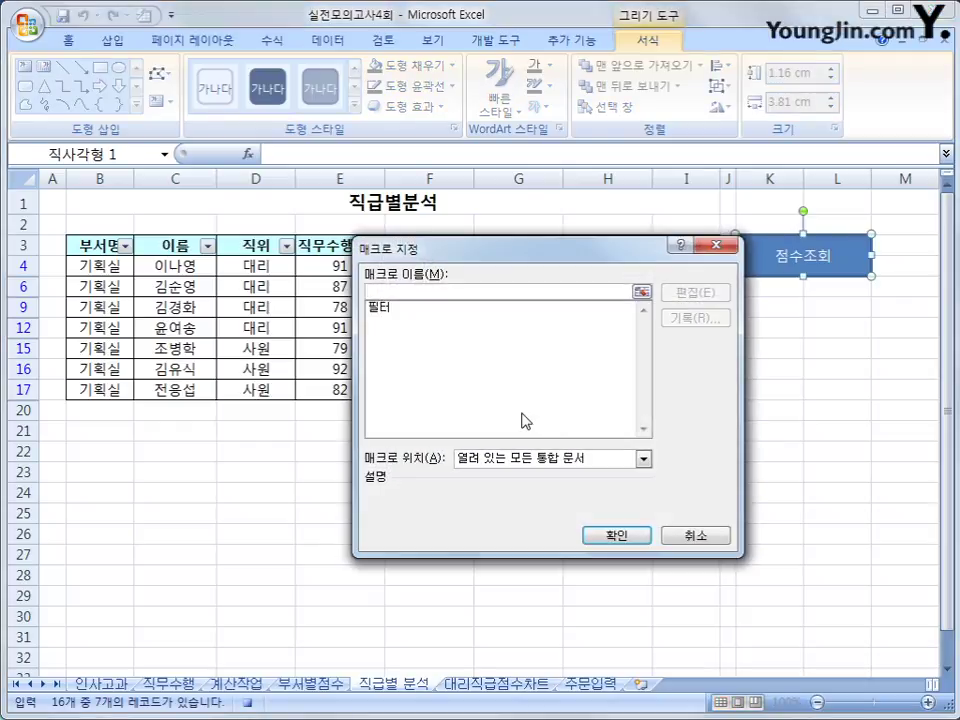
left_click(377, 308)
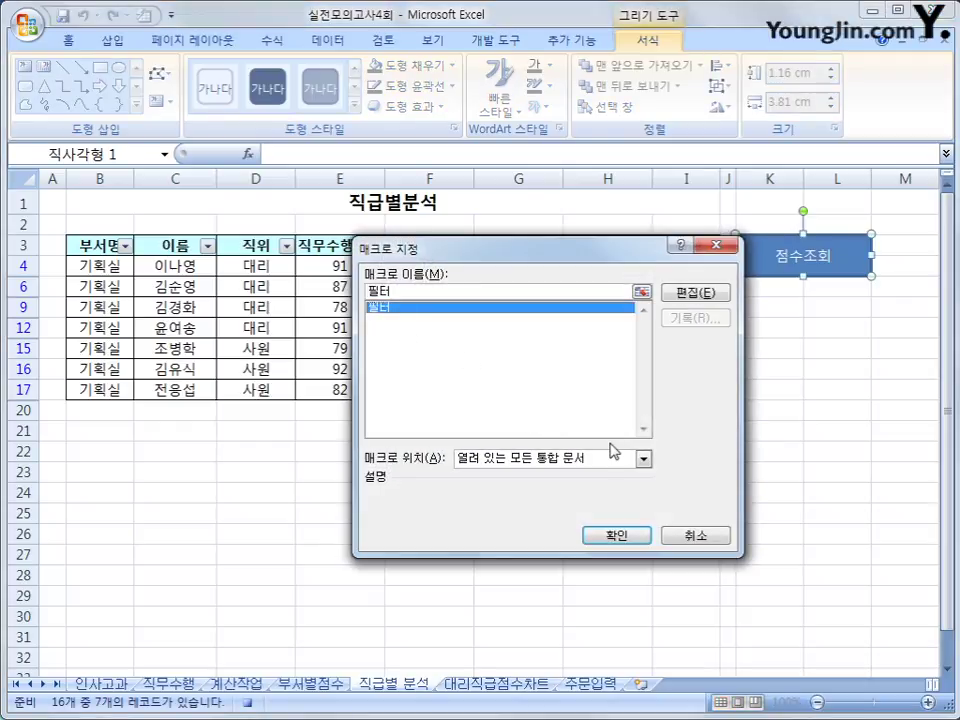
left_click(615, 534)
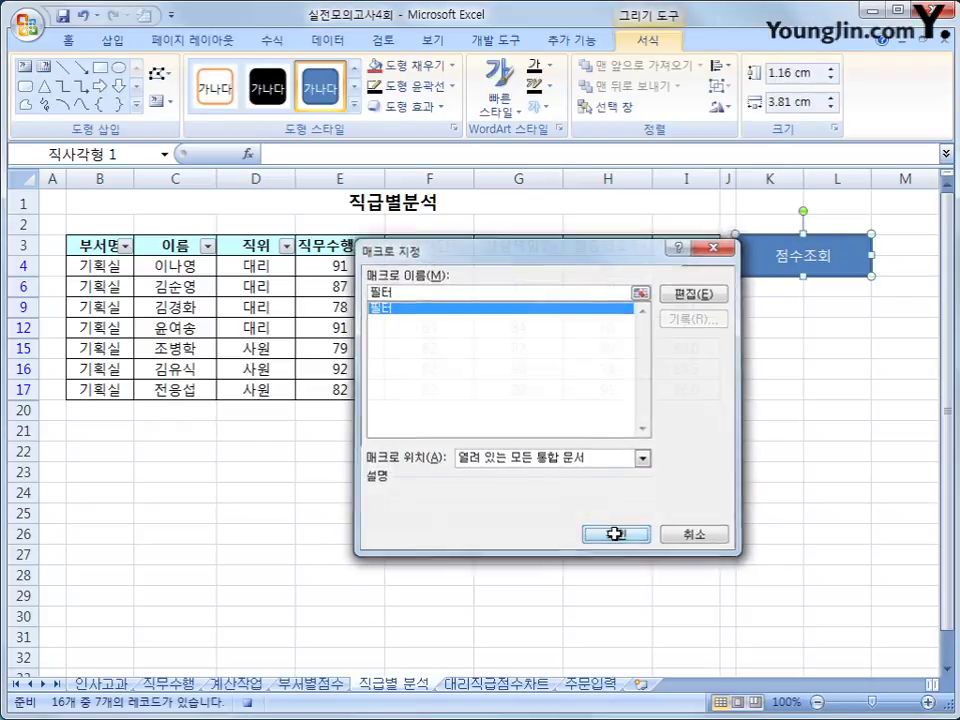
Step: Deselect the rectangle and stop the macro recording
left_click(834, 471)
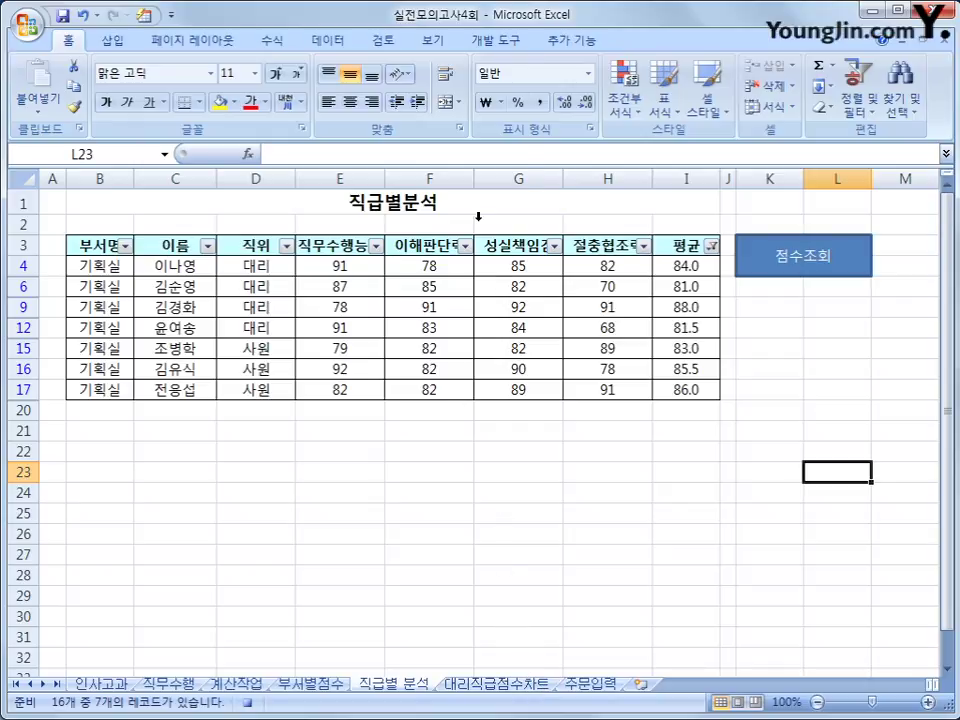
left_click(495, 42)
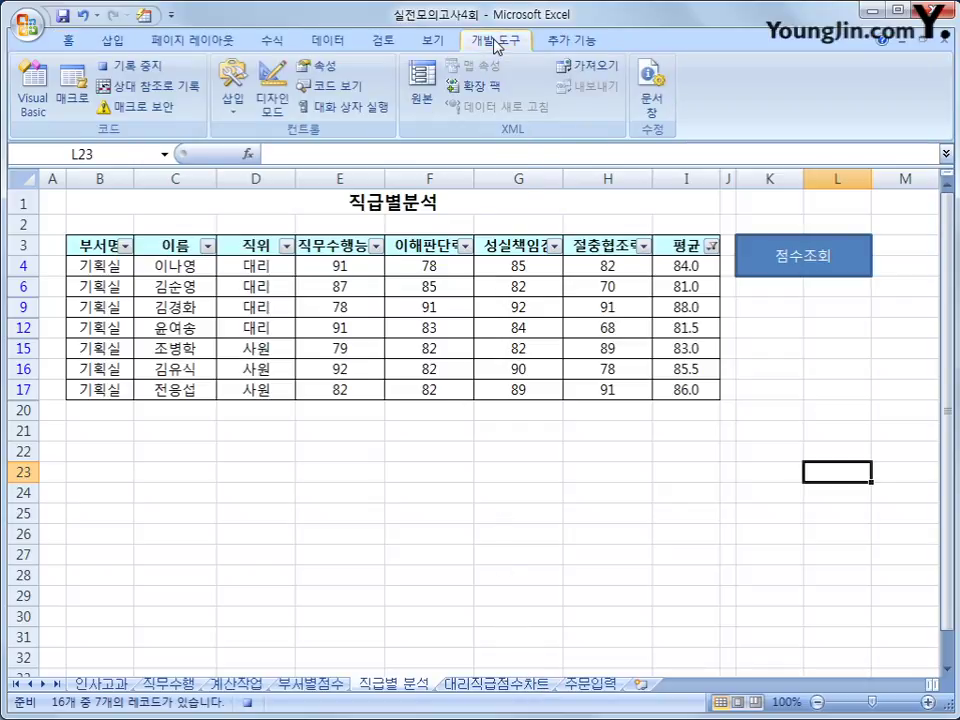
left_click(130, 66)
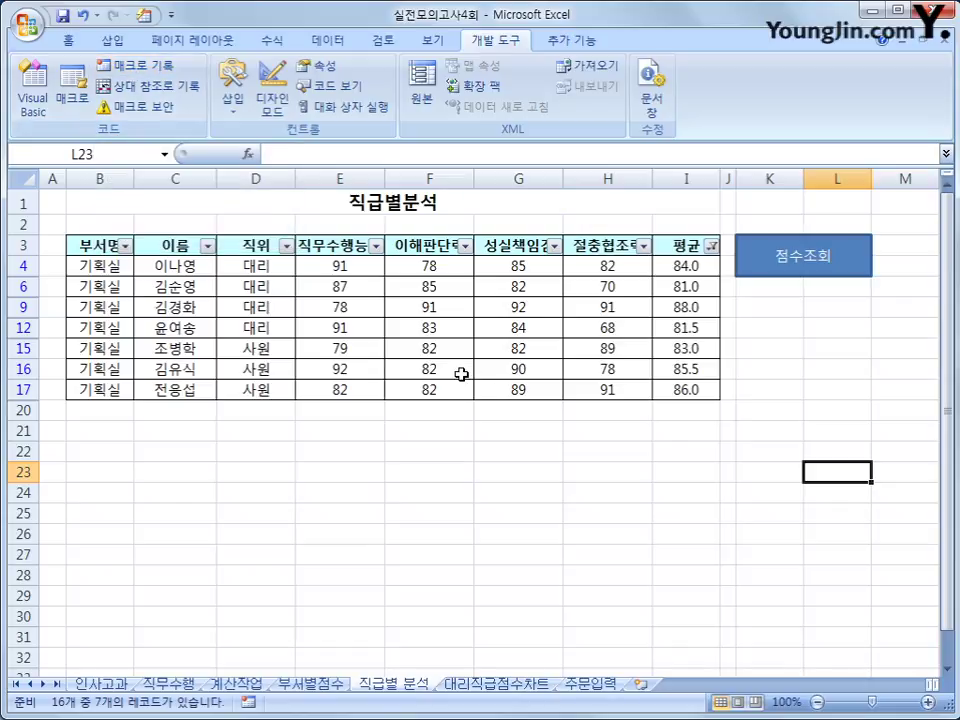
Step: Delete the 필터 macro from the workbook
left_click(83, 104)
left_click(386, 309)
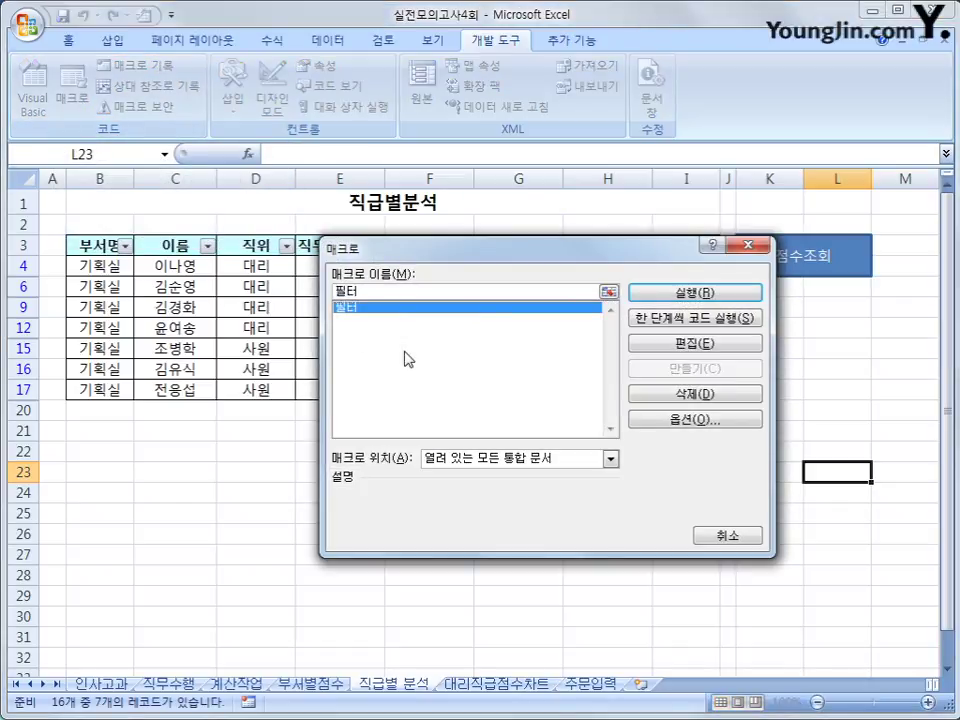
left_click(692, 394)
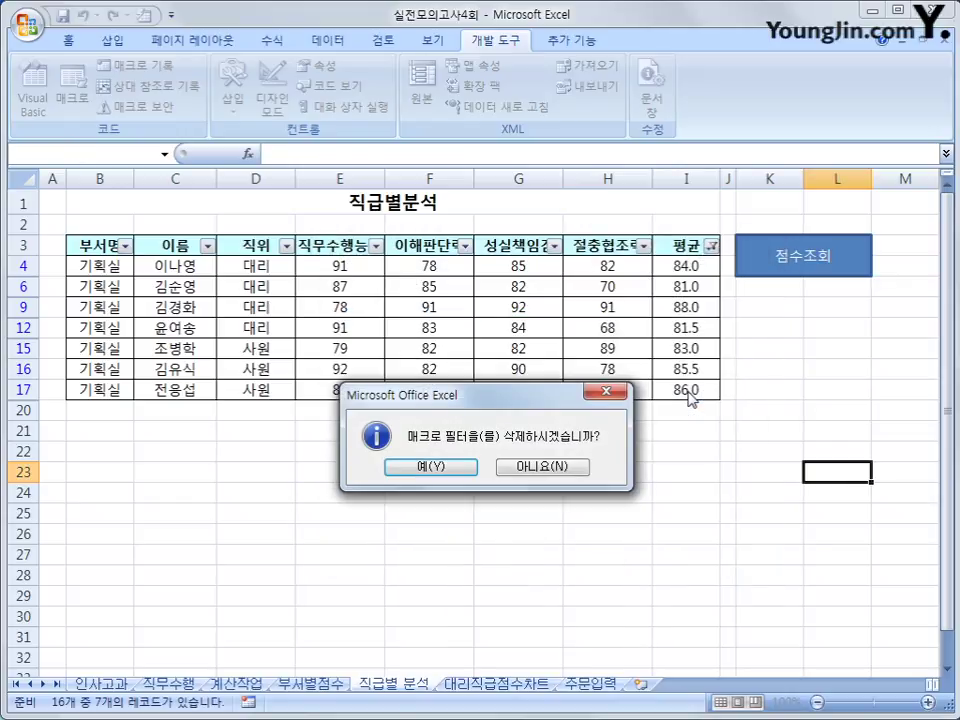
left_click(431, 470)
left_click(414, 283)
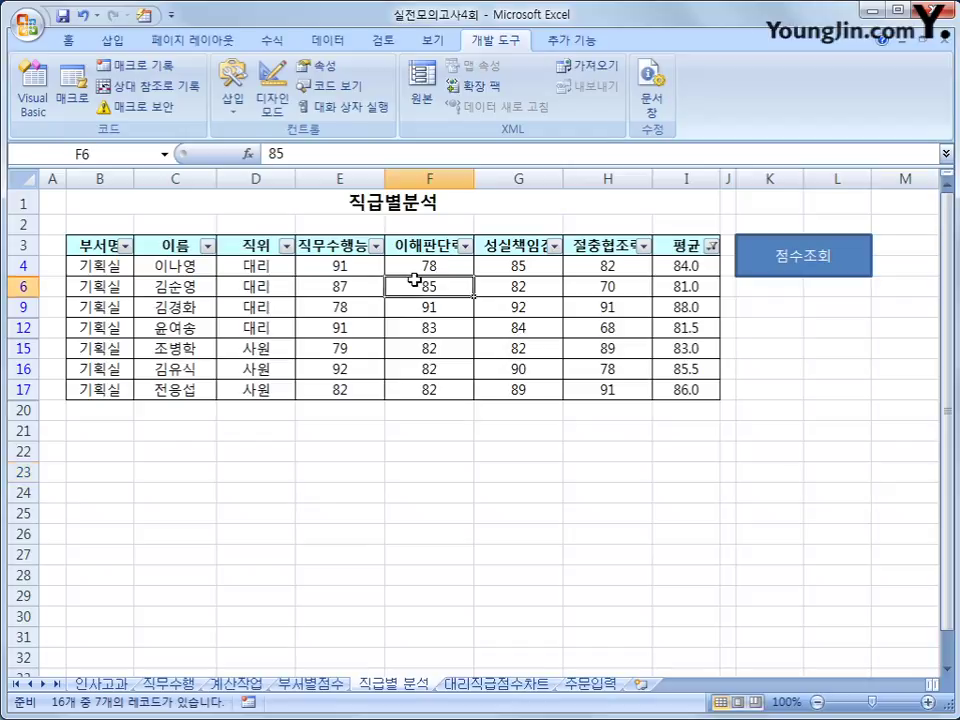
Step: Remove the AutoFilter from the 직급별분석 table
left_click(327, 42)
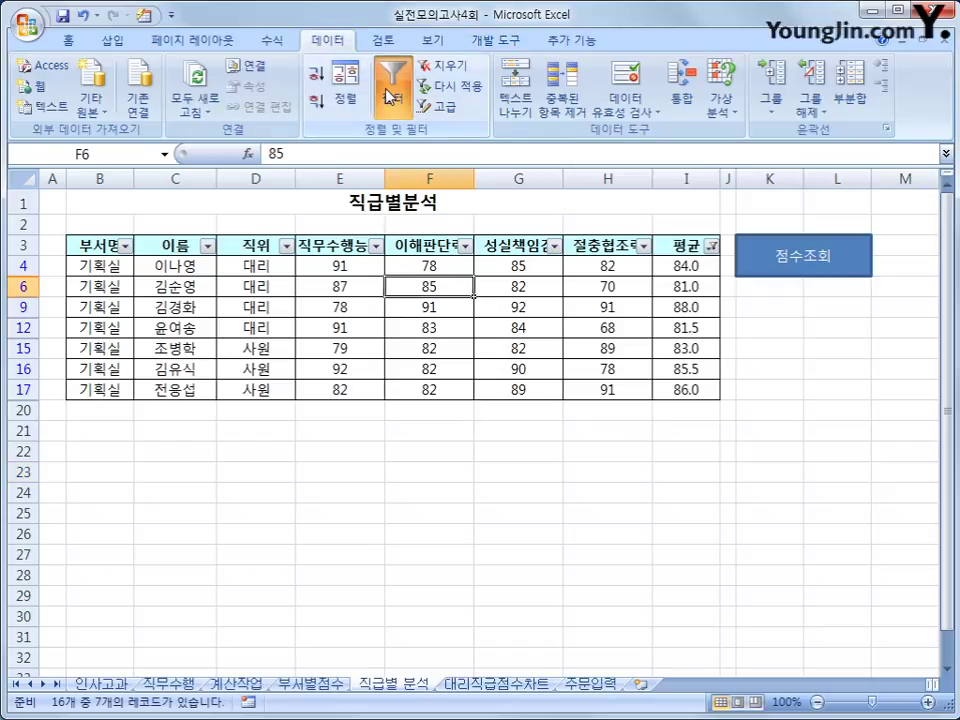
left_click(392, 82)
left_click(809, 404)
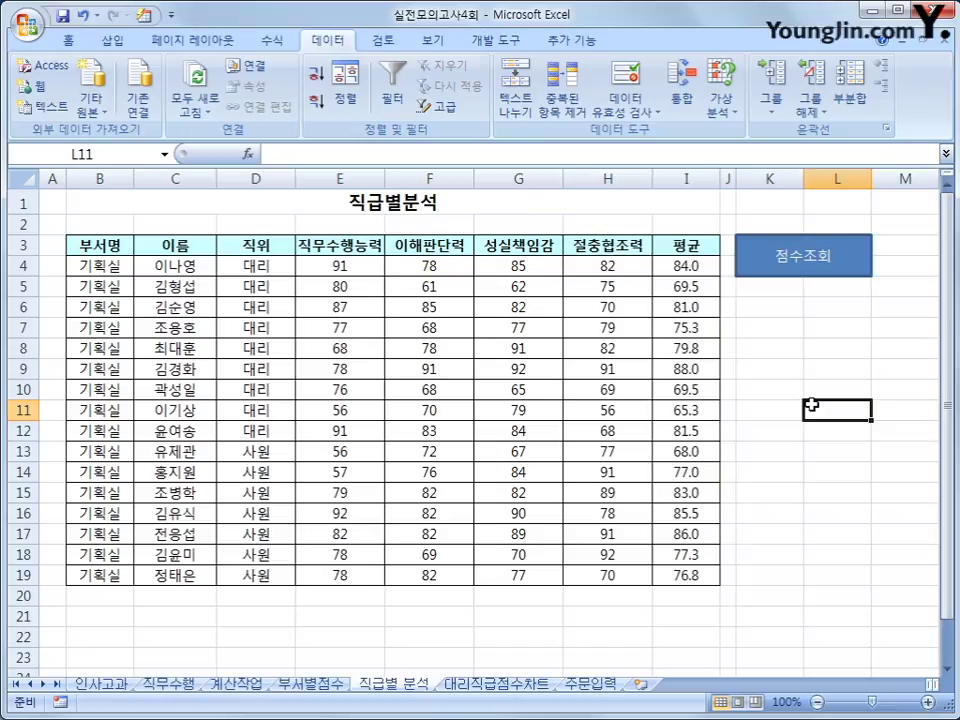
Step: Start recording a new macro named 필터, stored in the current workbook
left_click(496, 40)
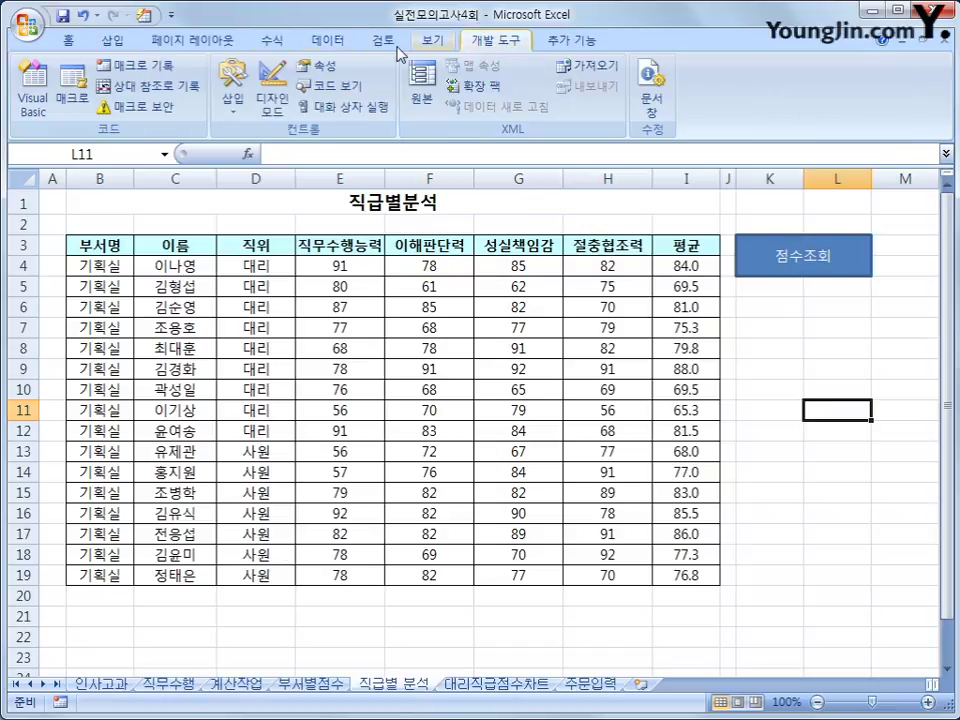
left_click(156, 65)
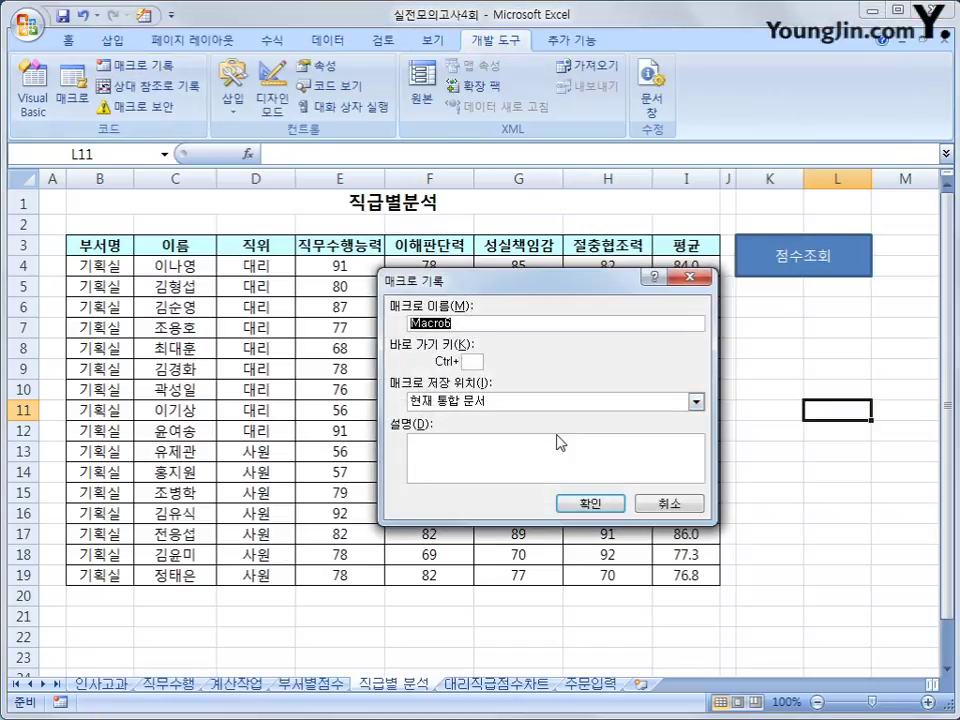
type("필터")
left_click(576, 502)
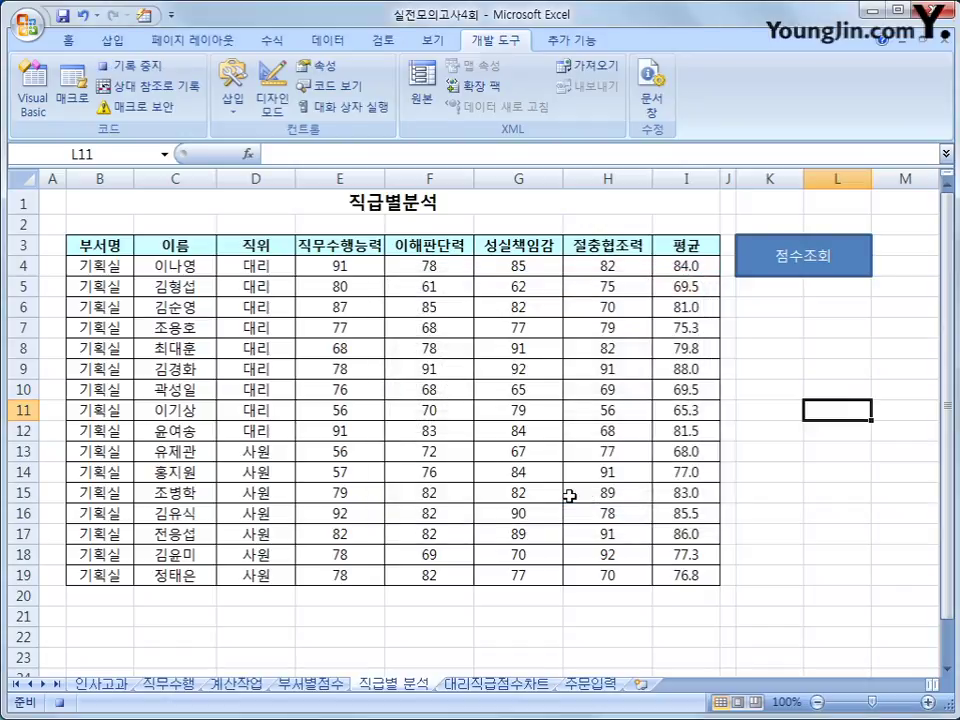
Step: Turn on AutoFilter for the 직급별분석 table and filter the 평균 column to values greater than or equal to 80
left_click(335, 246)
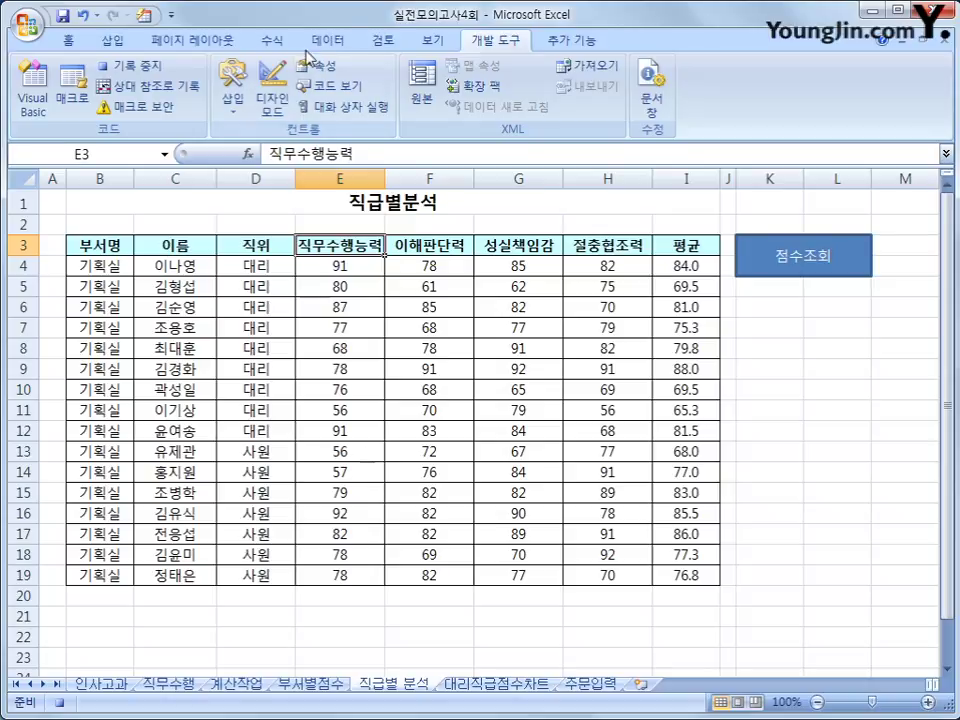
left_click(326, 42)
left_click(390, 92)
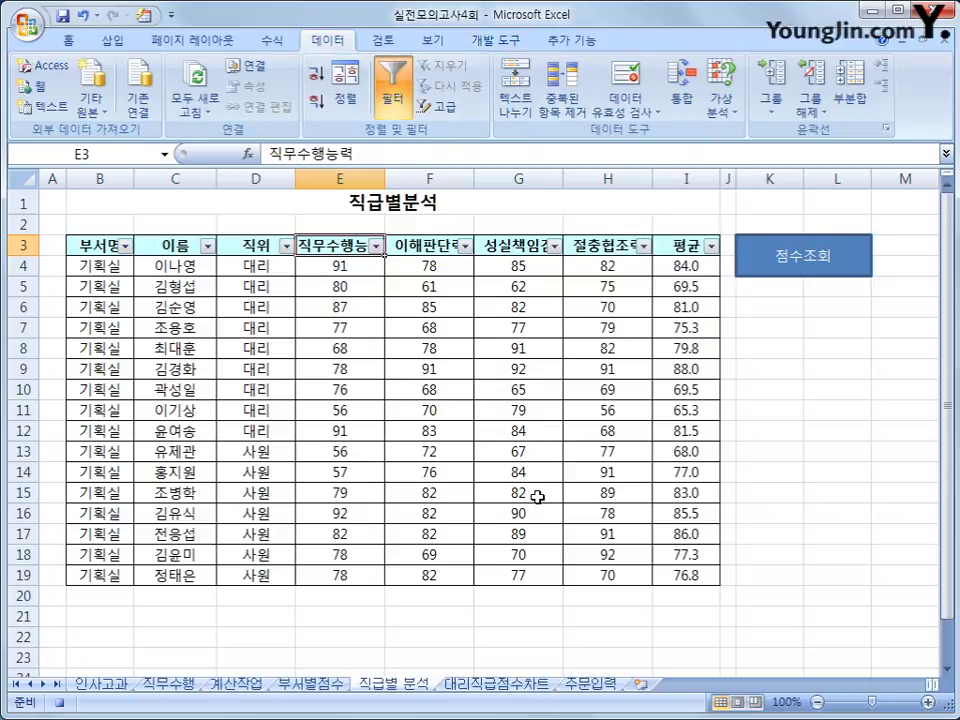
left_click(710, 246)
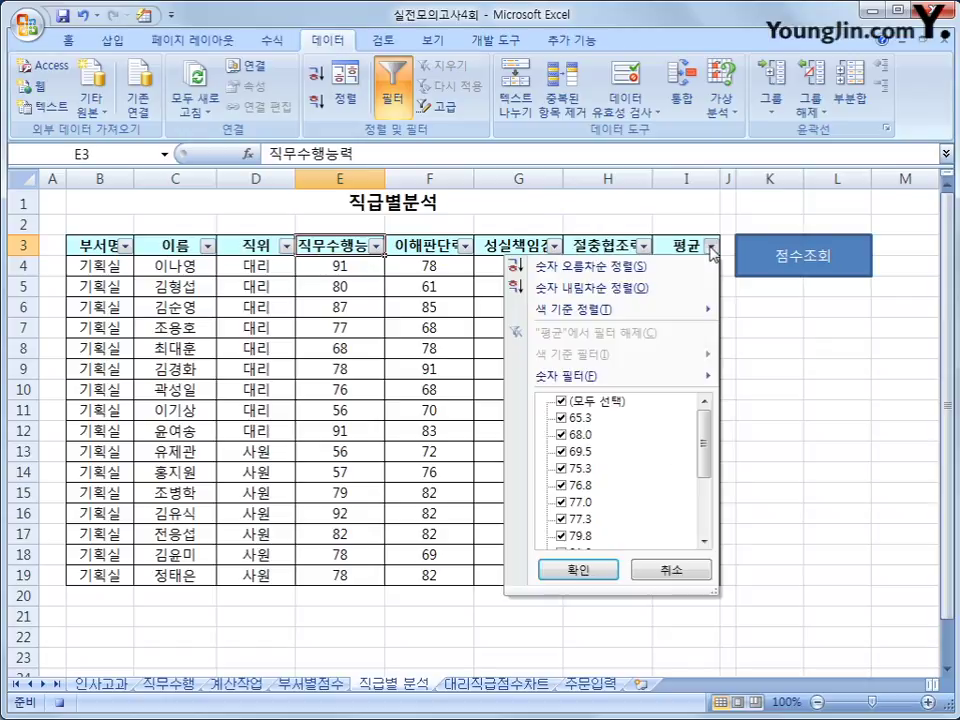
mouse_move(638, 381)
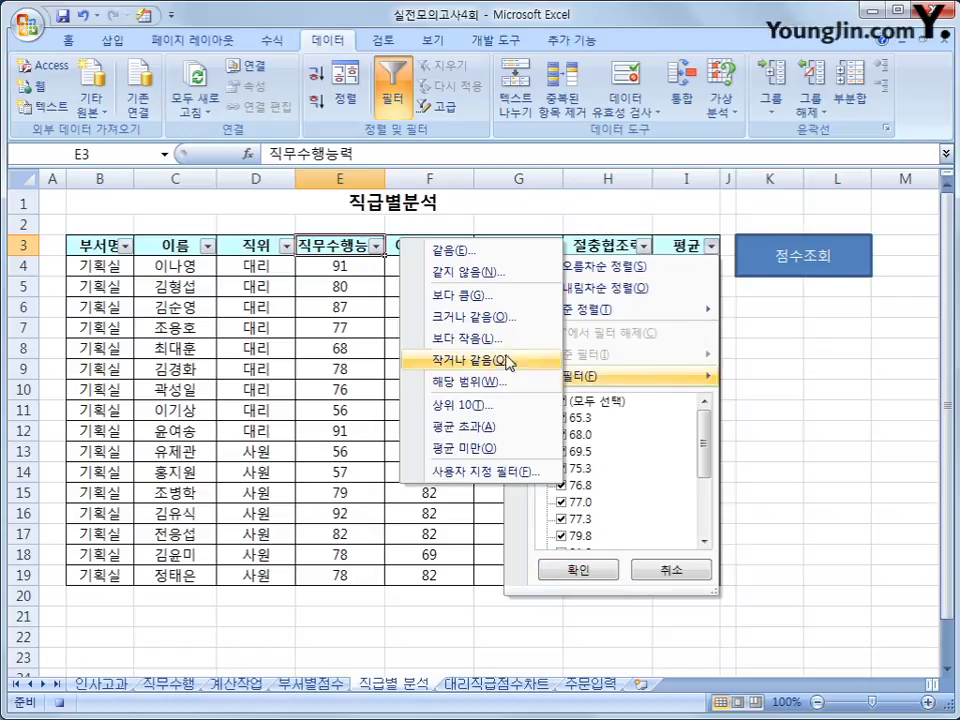
left_click(497, 322)
type("80")
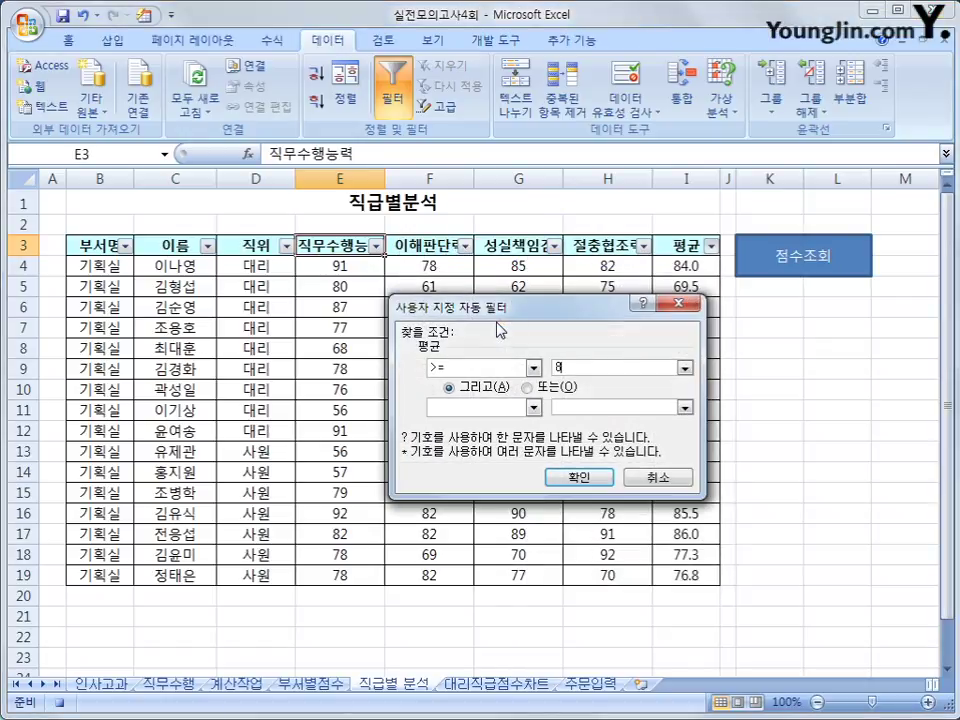
left_click(555, 475)
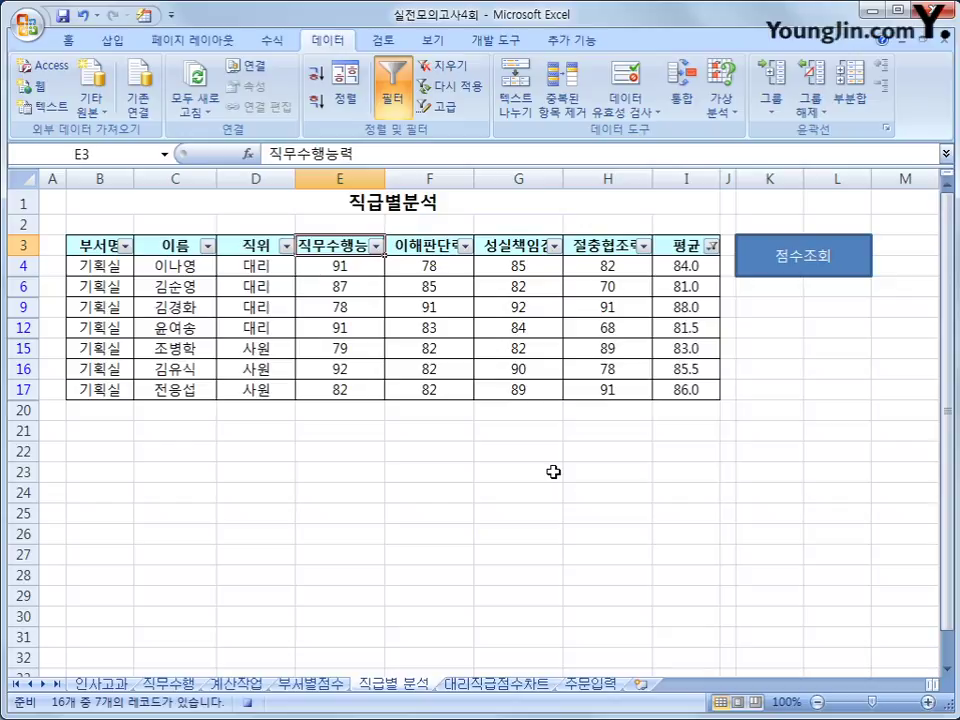
Step: Stop the macro recording and select an empty cell below the table
left_click(500, 42)
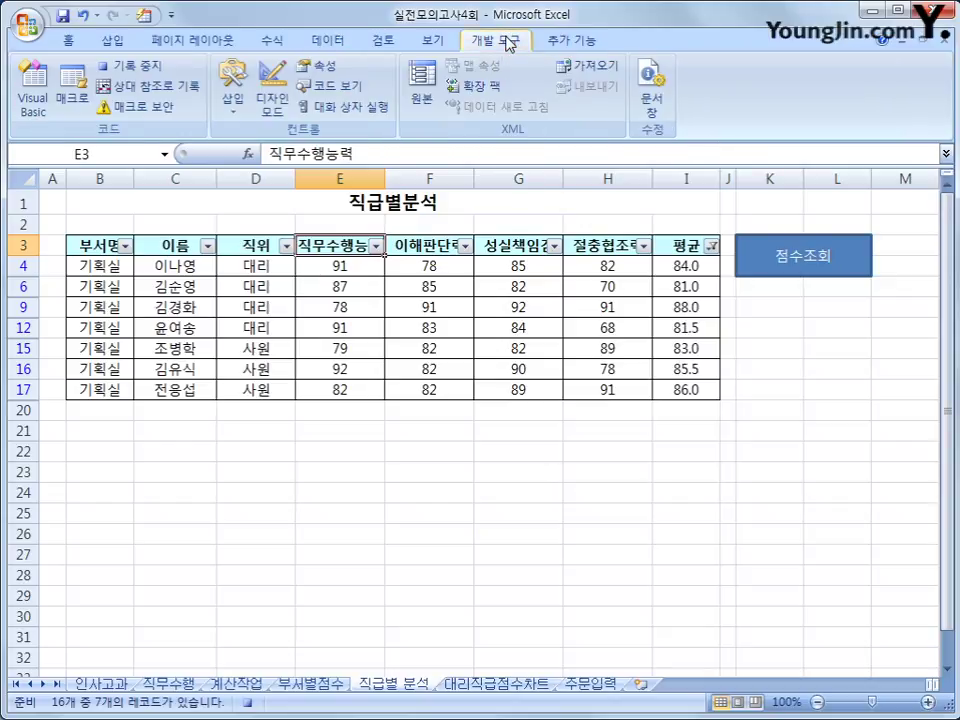
left_click(155, 70)
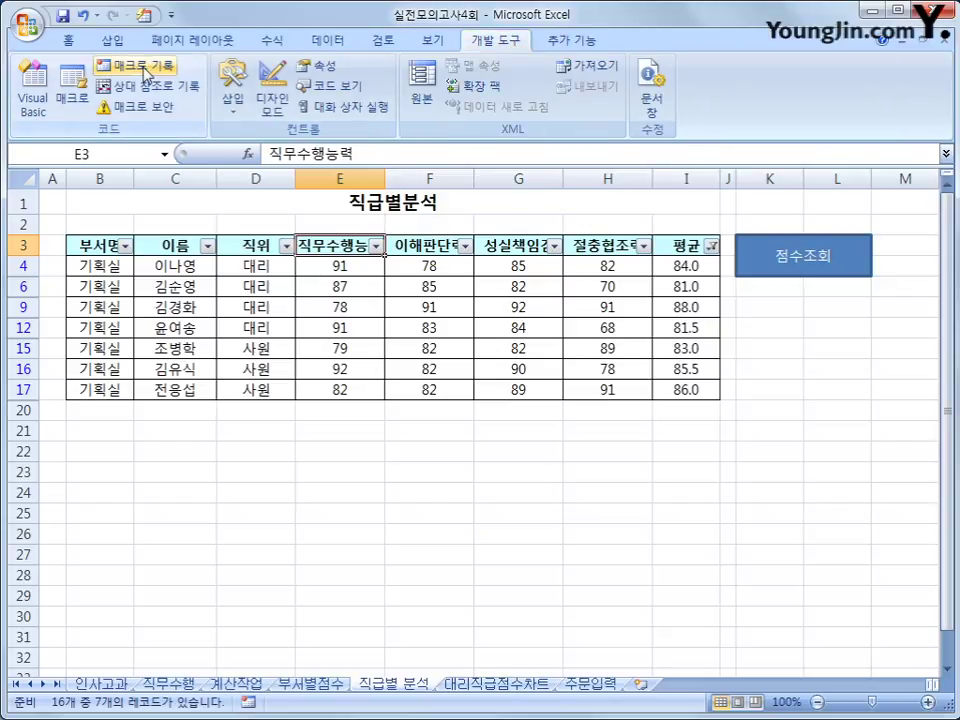
left_click(557, 598)
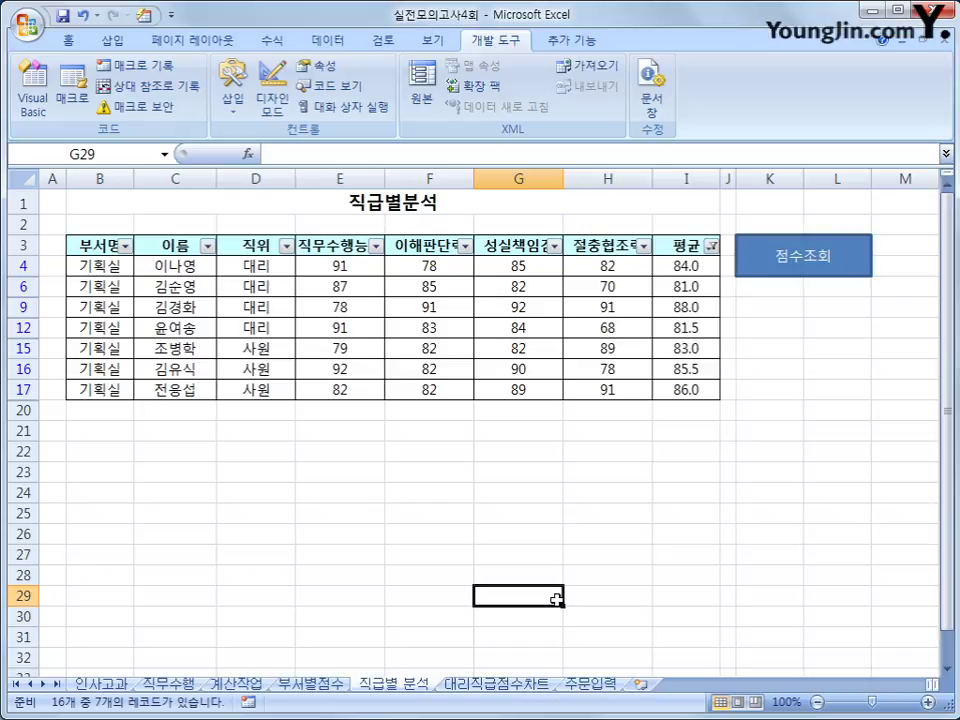
Step: Assign the 필터 macro to the 점수조회 rectangle and deselect the shape
left_click(792, 257, "ctrl")
right_click(790, 256)
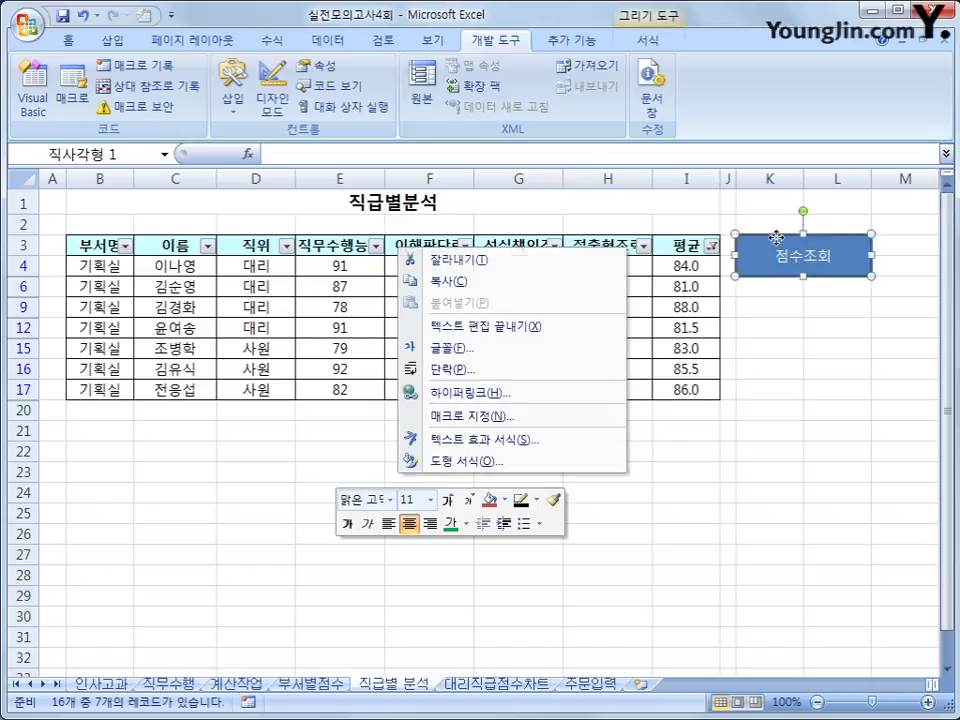
right_click(775, 243)
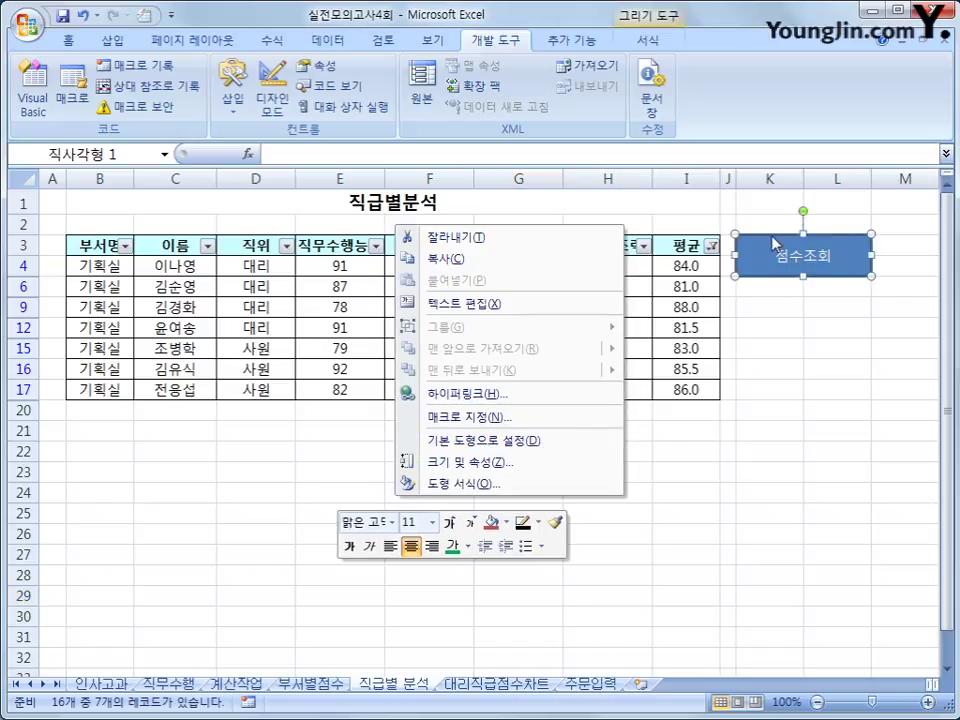
left_click(543, 430)
left_click(392, 310)
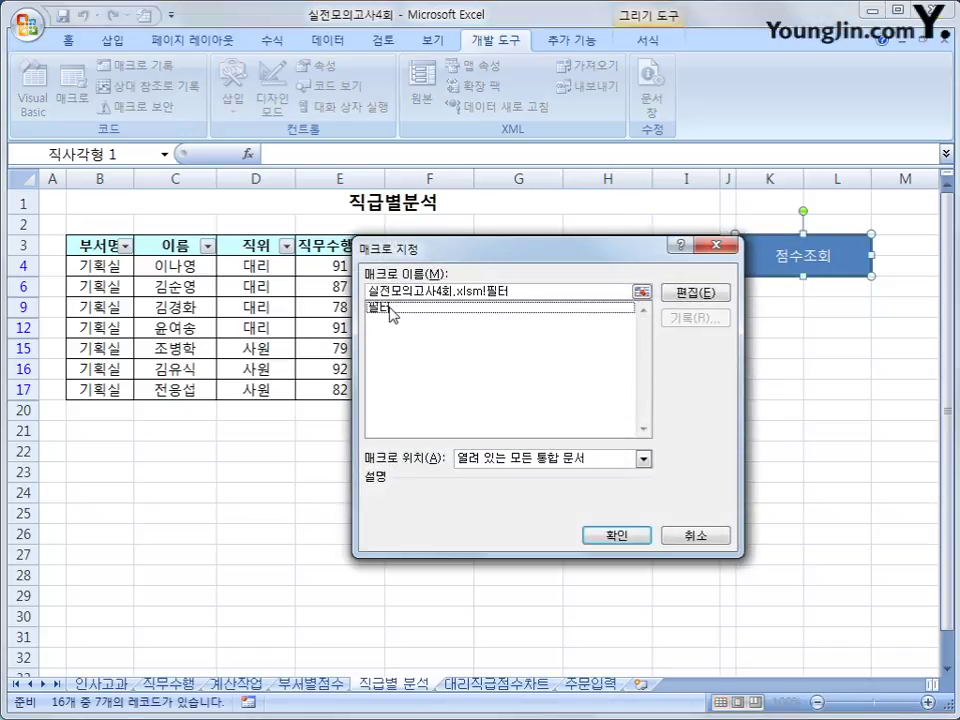
left_click(390, 311)
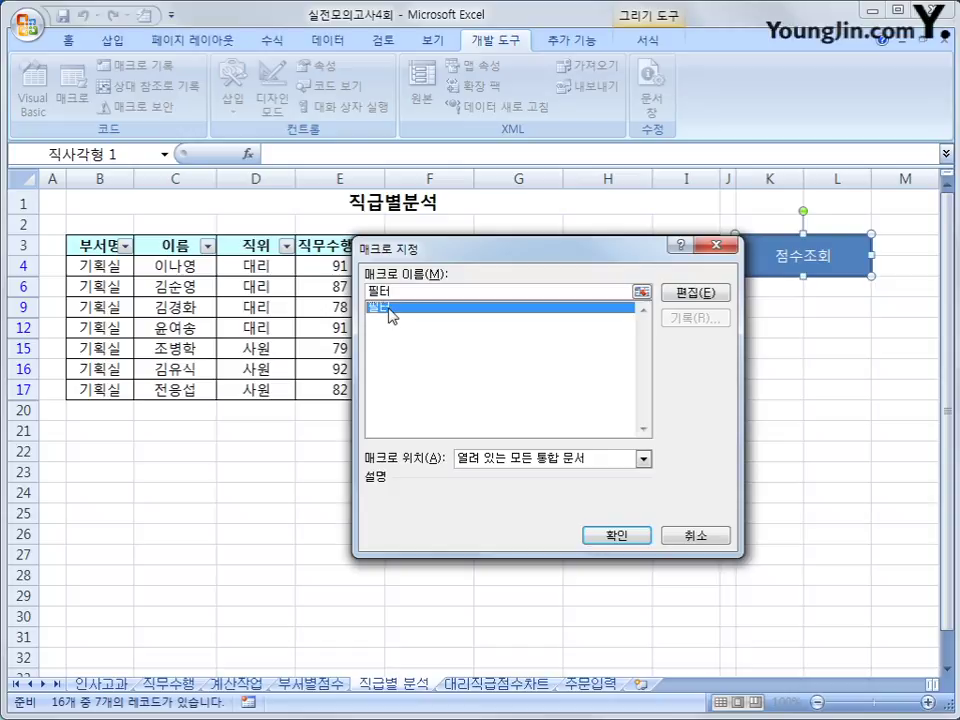
left_click(617, 535)
left_click(838, 414)
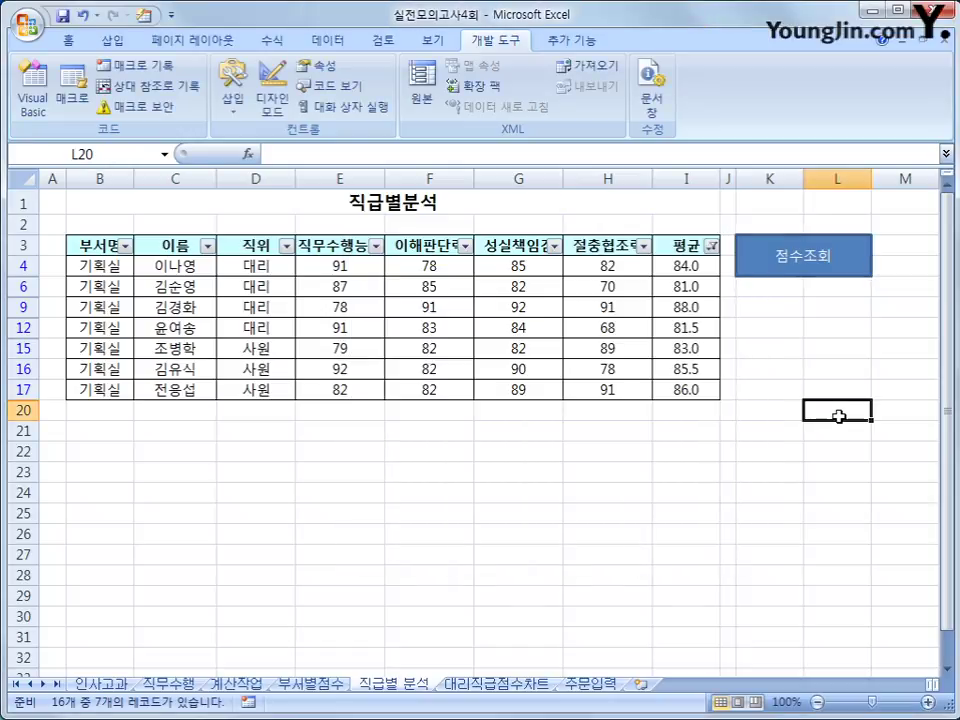
Step: Remove the table's filter and test the 필터 macro by running it from the 점수조회 rectangle
left_click(429, 286)
left_click(325, 42)
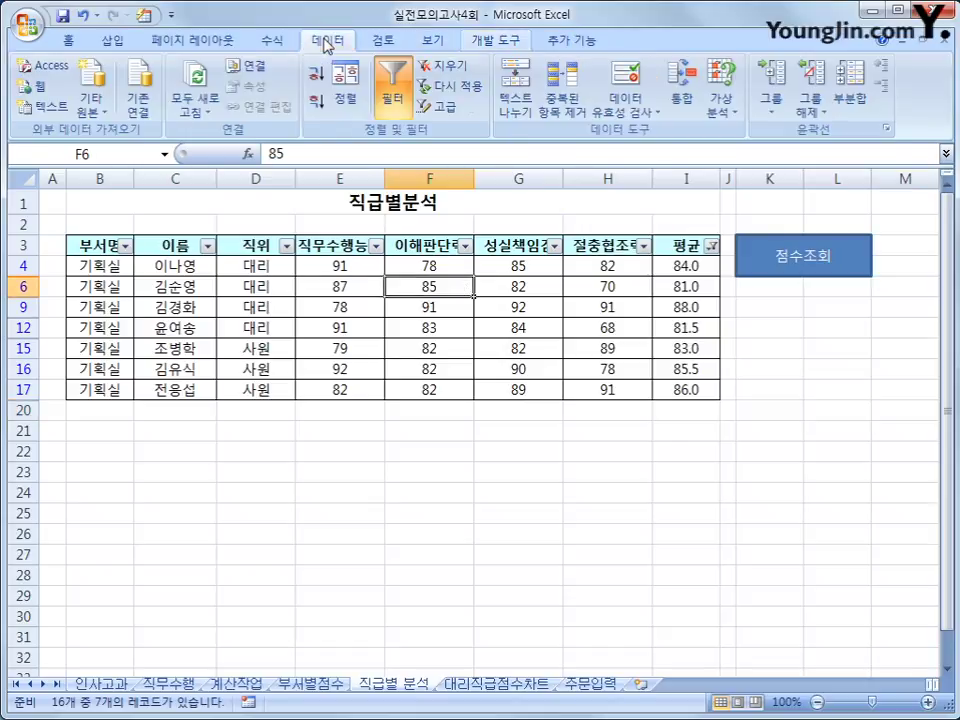
left_click(390, 100)
left_click(797, 428)
left_click(795, 272)
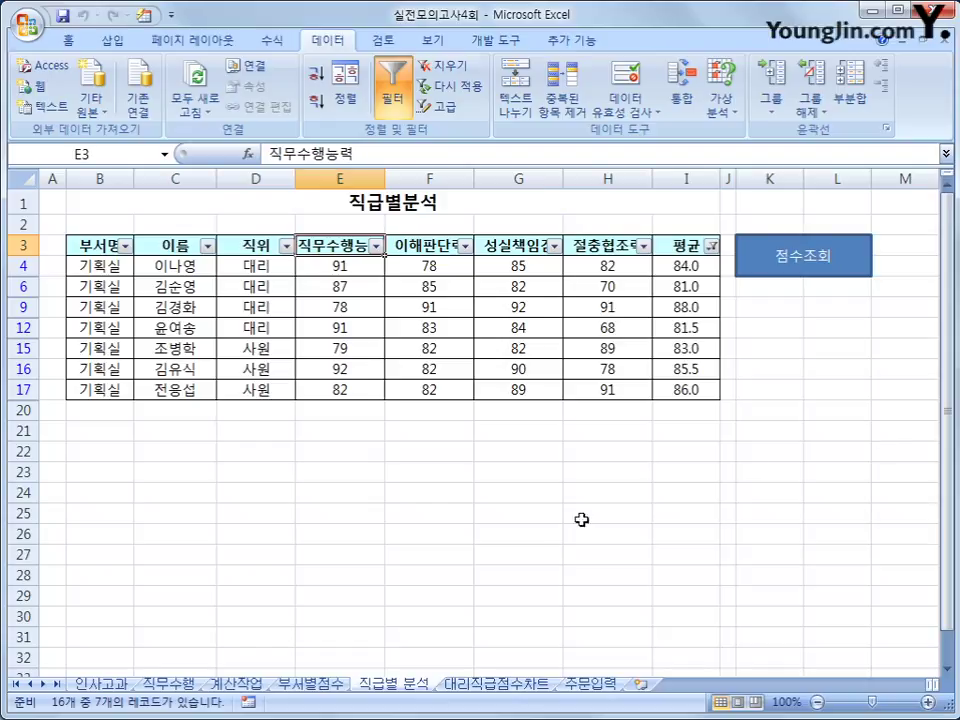
Step: On 대리직급점수차트, insert a 3-D clustered column chart from the 대리 rows' 이름 and 점수 (C3:C6, I3:I6, C10:C11, I10:I11)
left_click(484, 686)
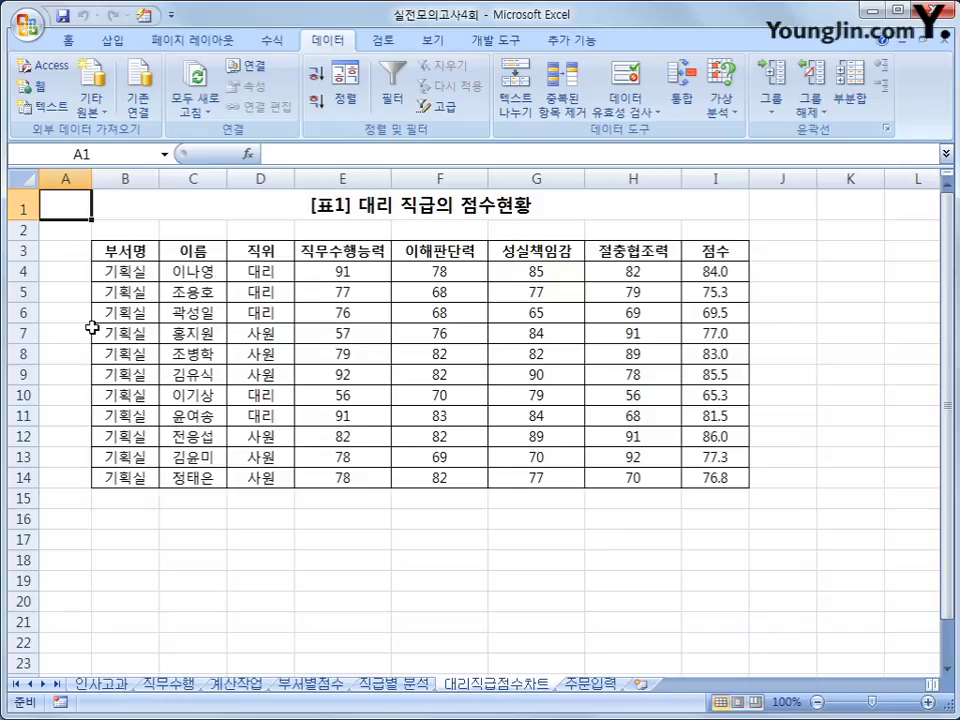
left_click(112, 251)
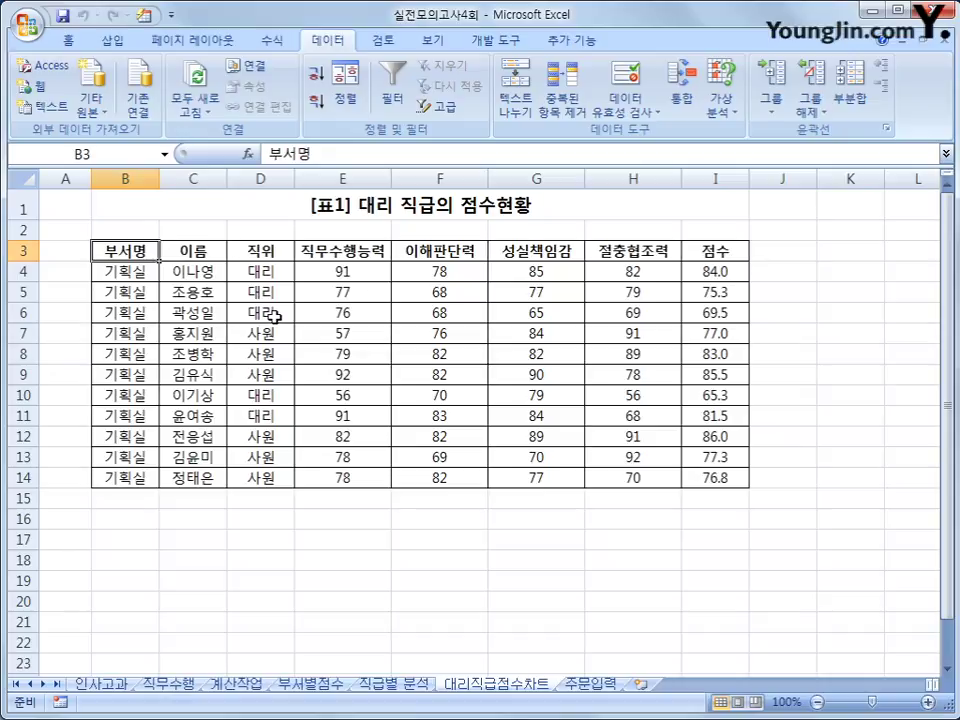
left_click(270, 250)
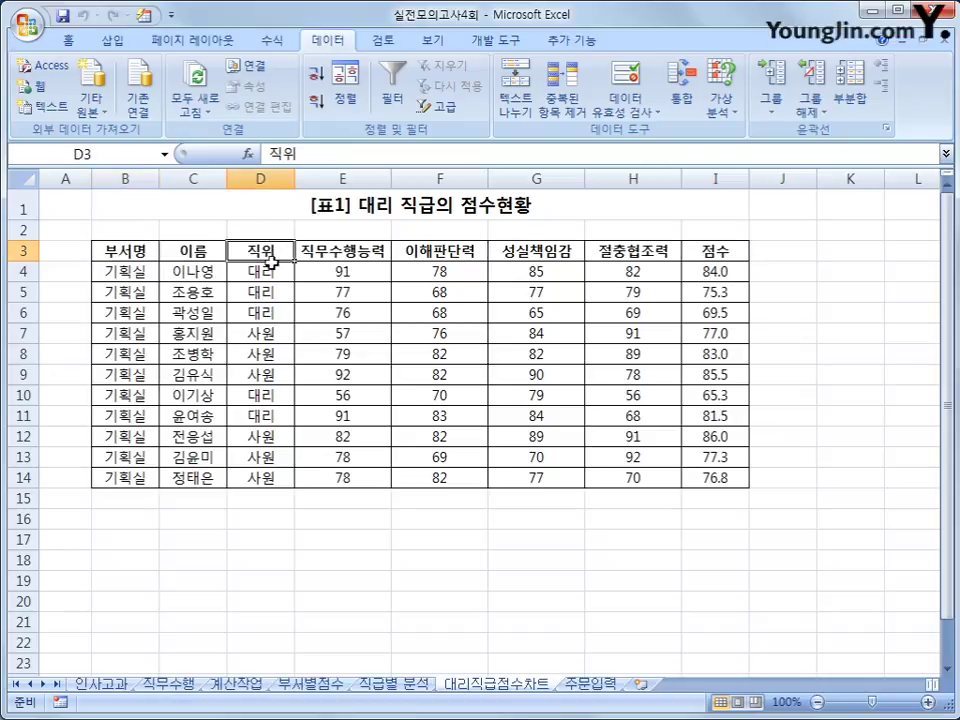
left_click_drag(196, 254, 205, 318)
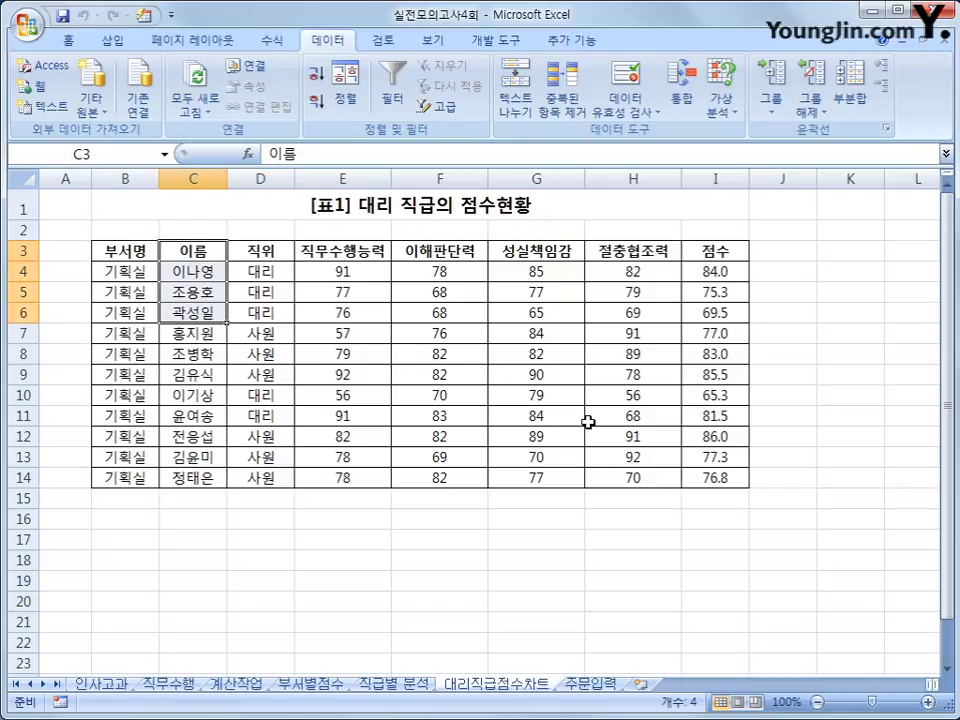
left_click(723, 251, "ctrl")
left_click_drag(723, 251, 733, 315)
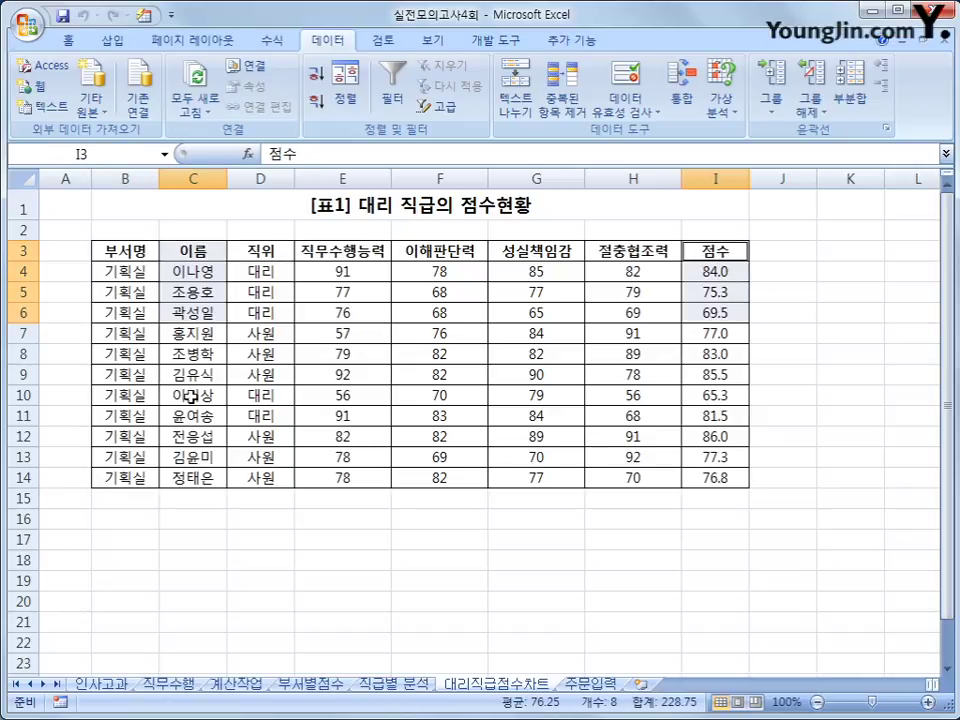
left_click_drag(193, 395, 187, 414)
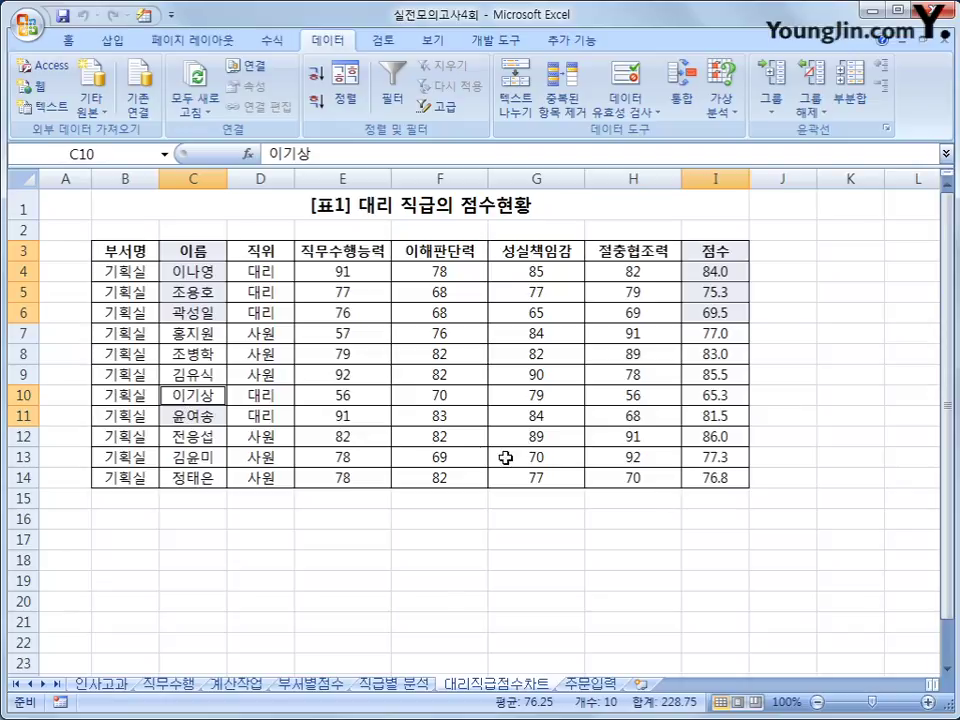
left_click_drag(720, 396, 718, 413)
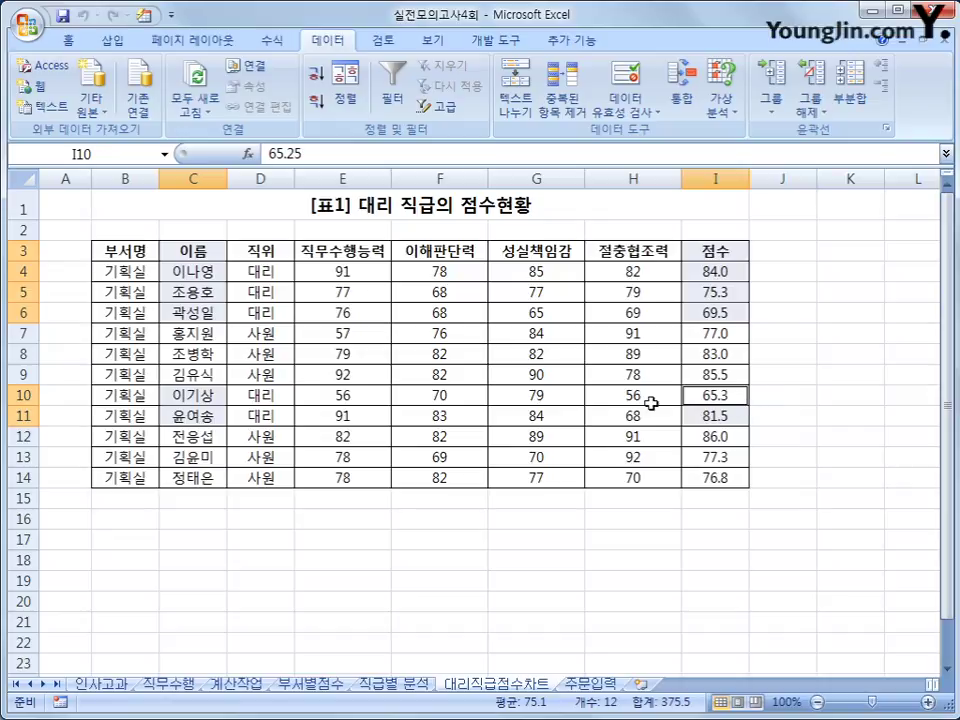
left_click(95, 38)
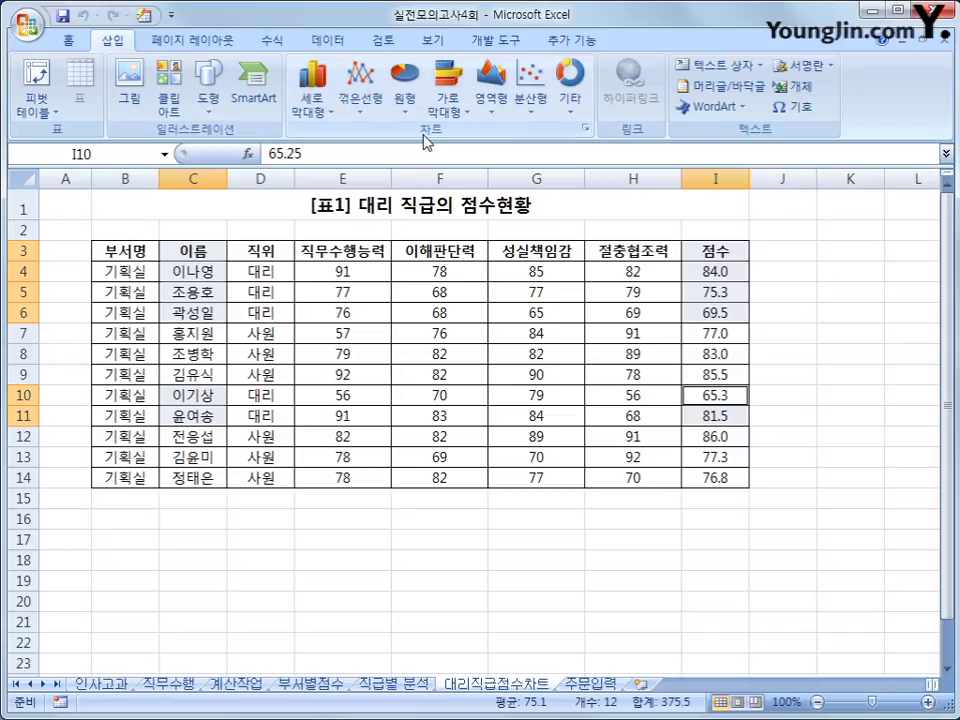
left_click(303, 118)
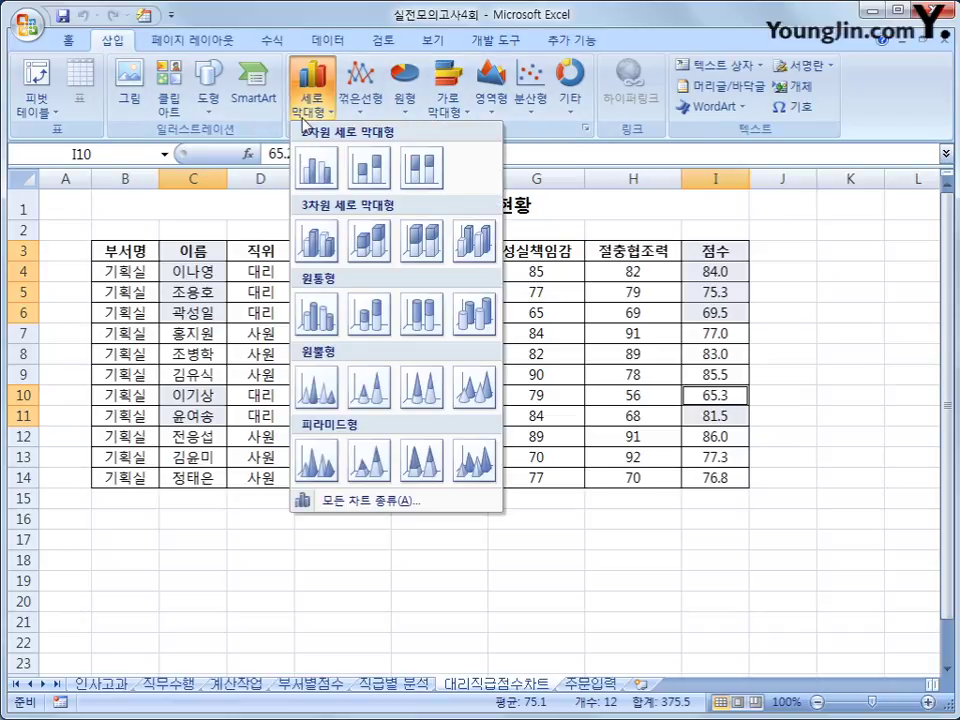
left_click(305, 256)
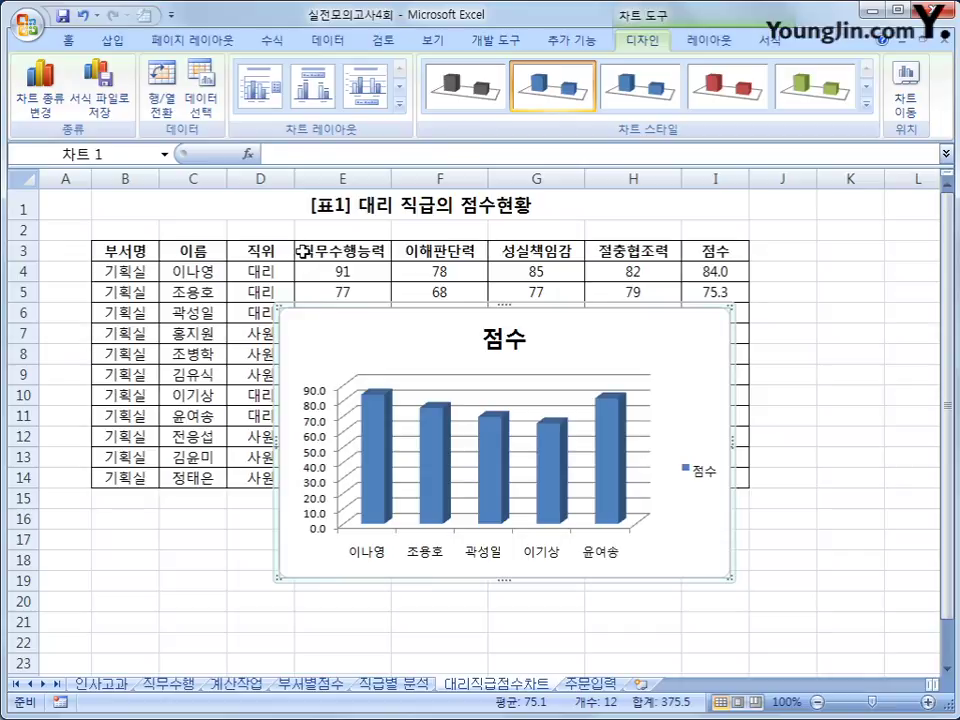
Step: Move the chart to a new chart sheet named 차트작성
right_click(611, 334)
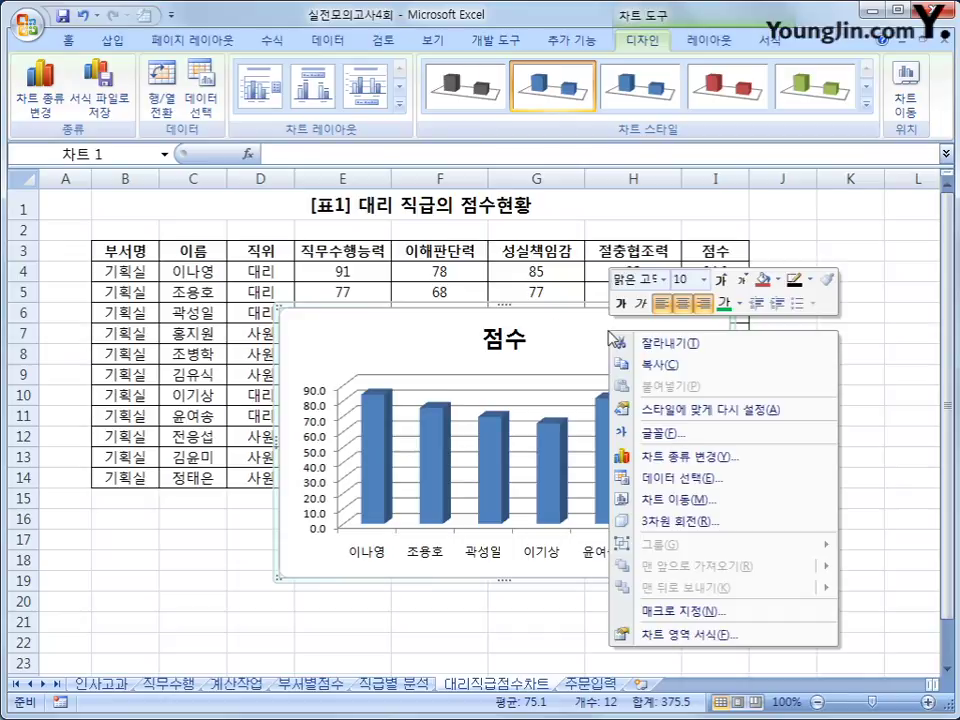
left_click(735, 500)
left_click(431, 379)
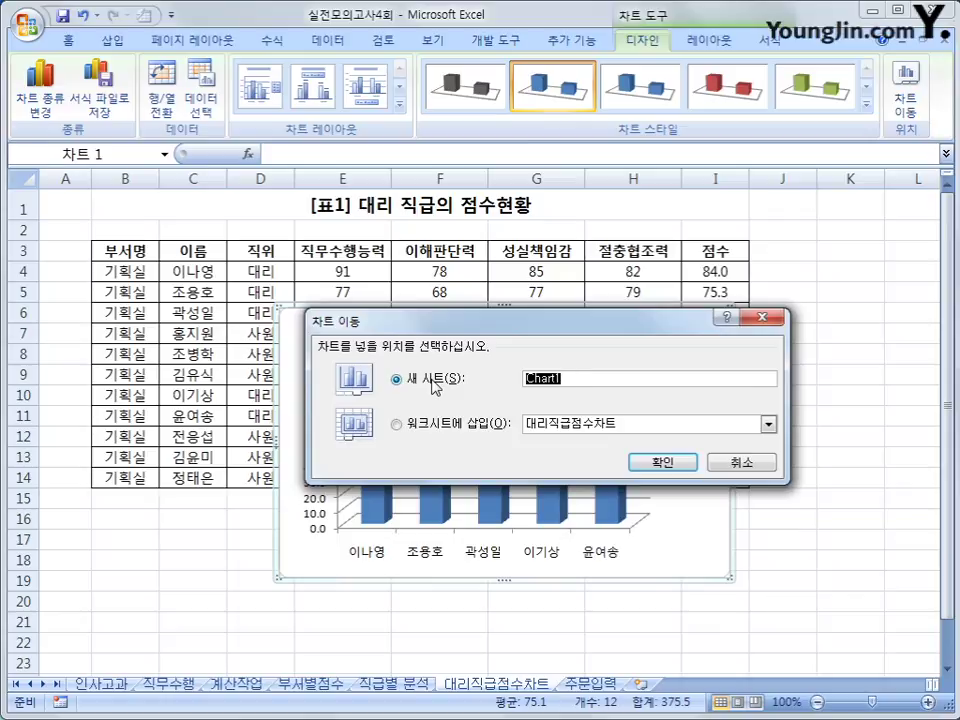
type("차트작성")
left_click(646, 465)
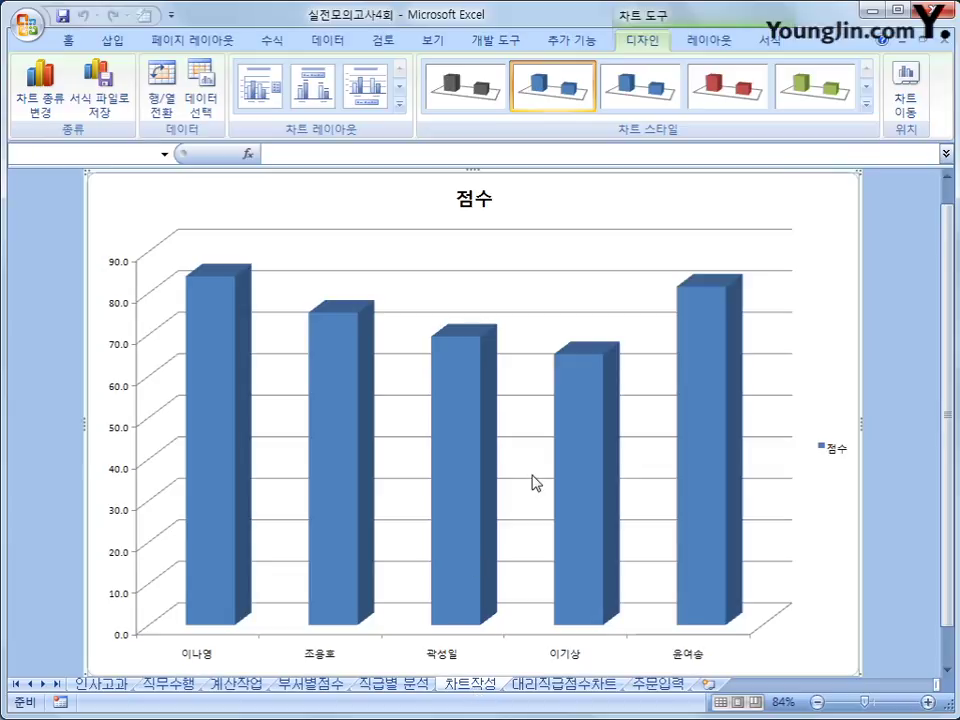
Step: Change the chart title to 대리 직급의 점수 현황 and delete the legend
left_click(475, 203)
left_click_drag(456, 199, 506, 206)
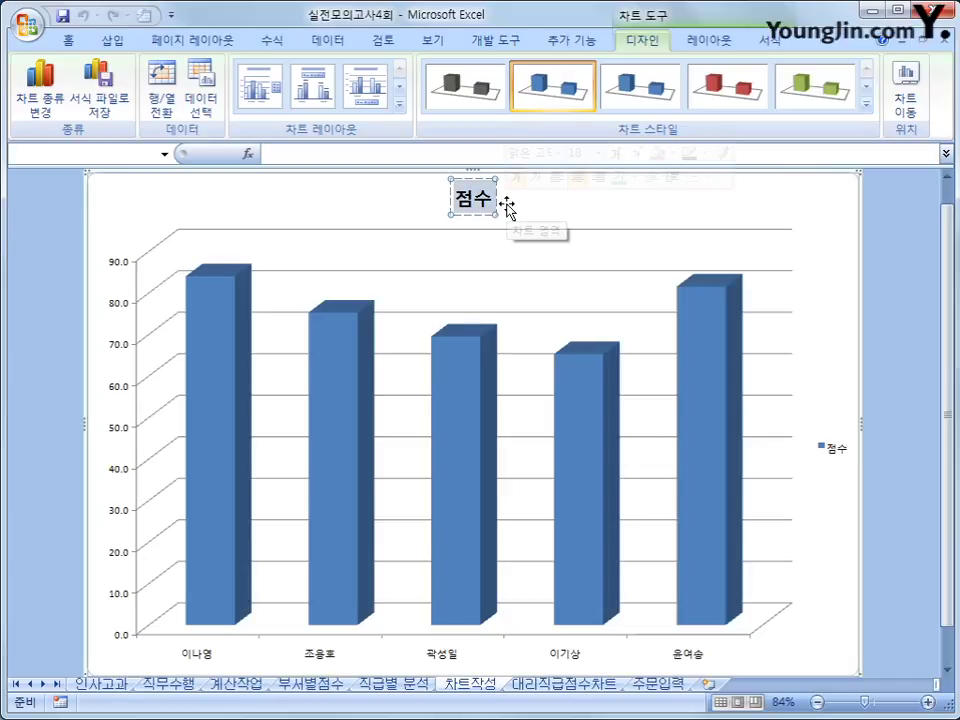
type("대리 직")
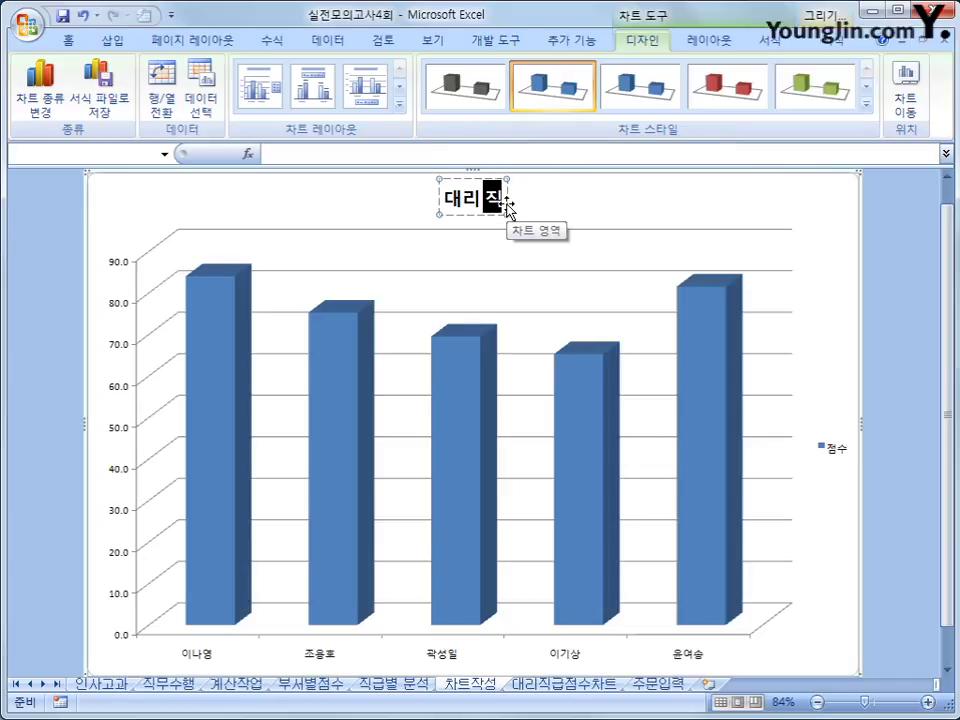
type("급의 점수 현황")
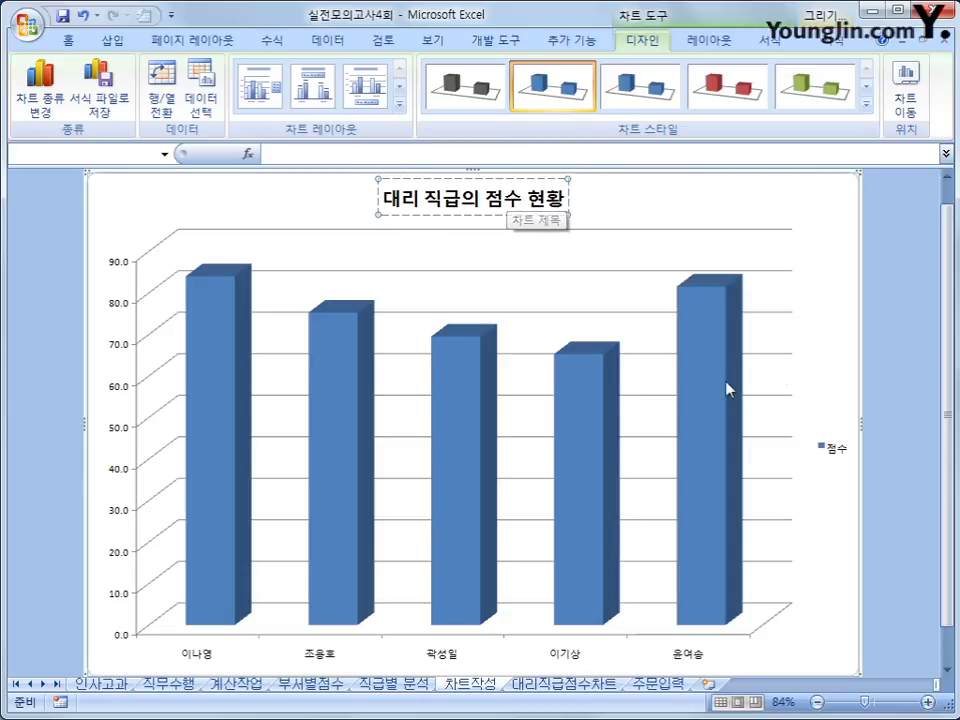
left_click(838, 452)
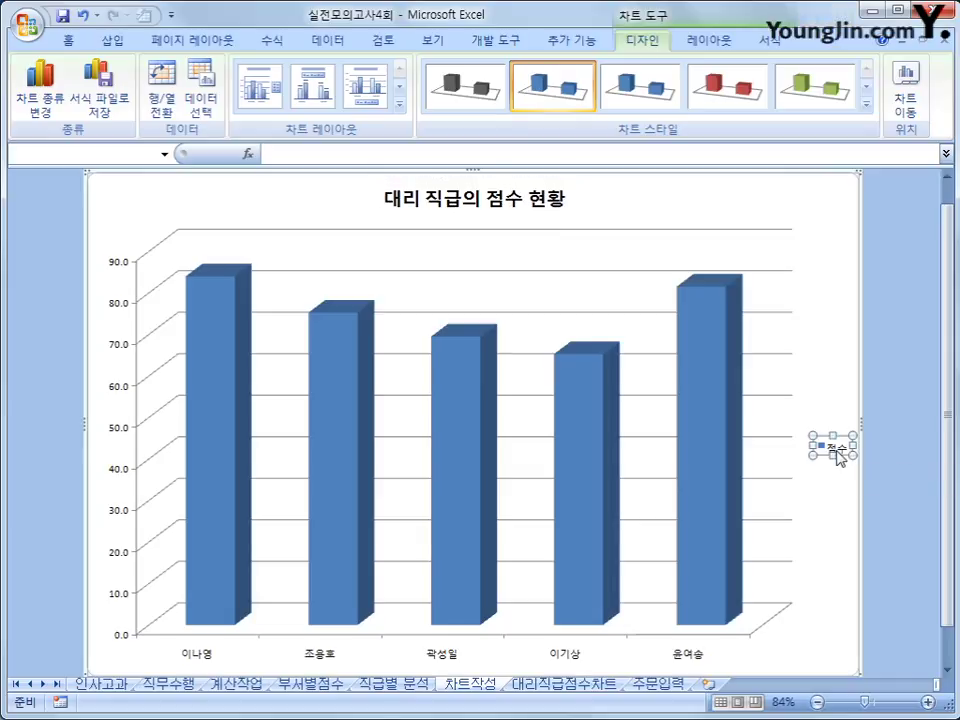
key("Delete")
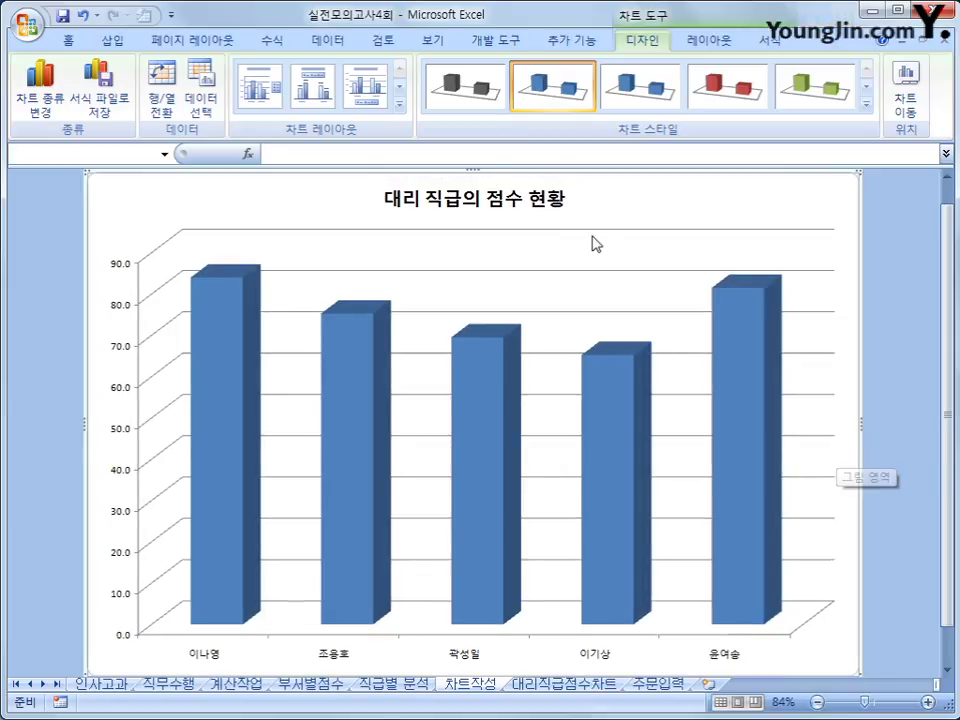
Step: Set the chart title's font size to 14
left_click(496, 207)
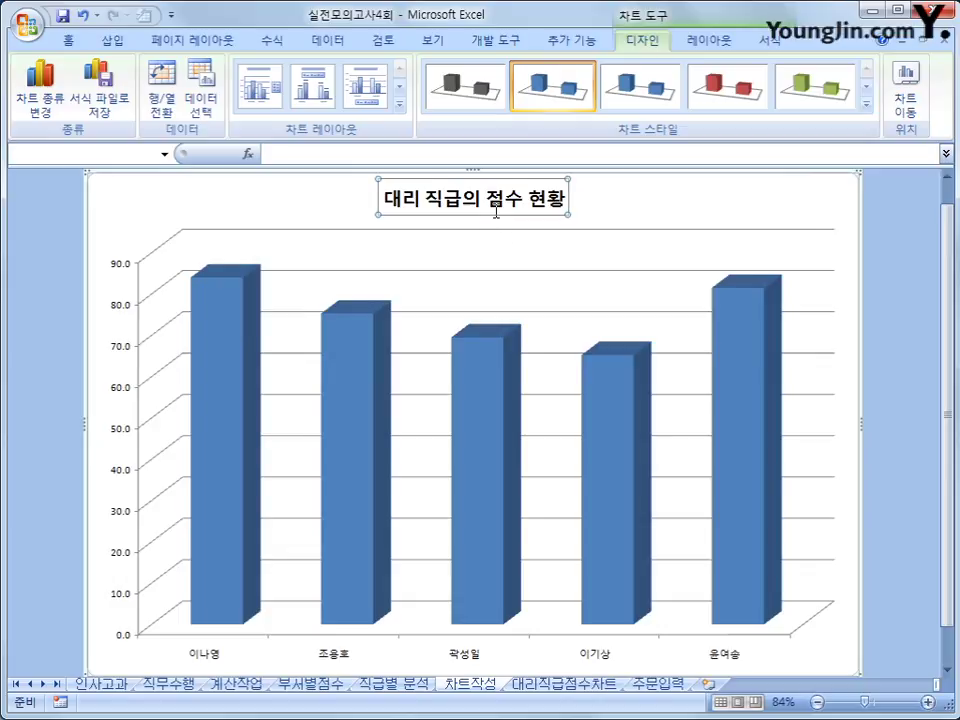
right_click(496, 212)
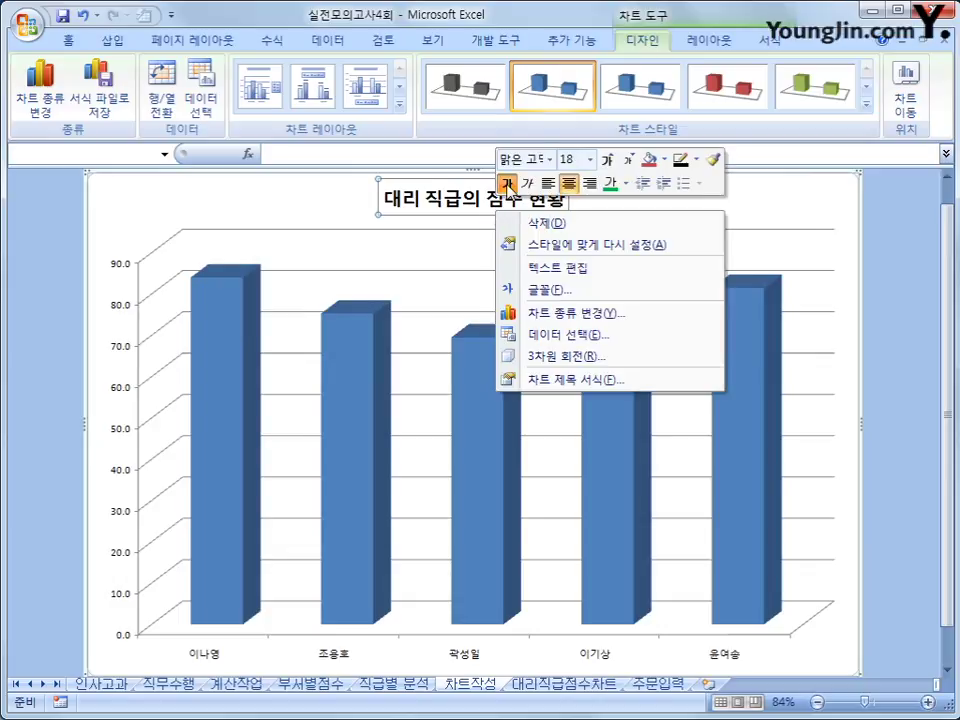
left_click(590, 159)
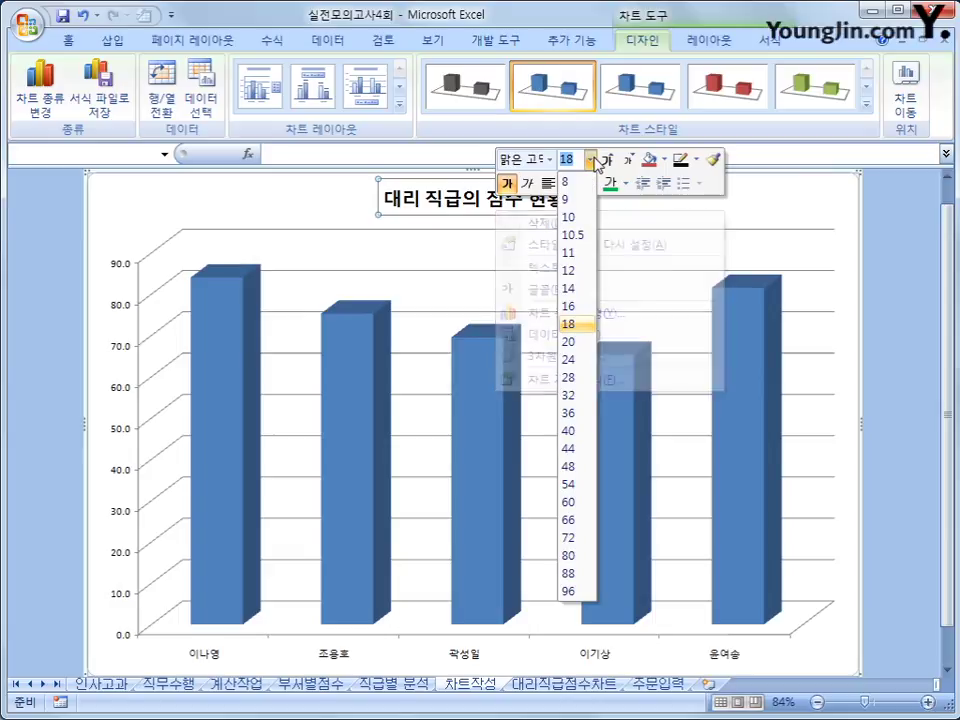
left_click(574, 288)
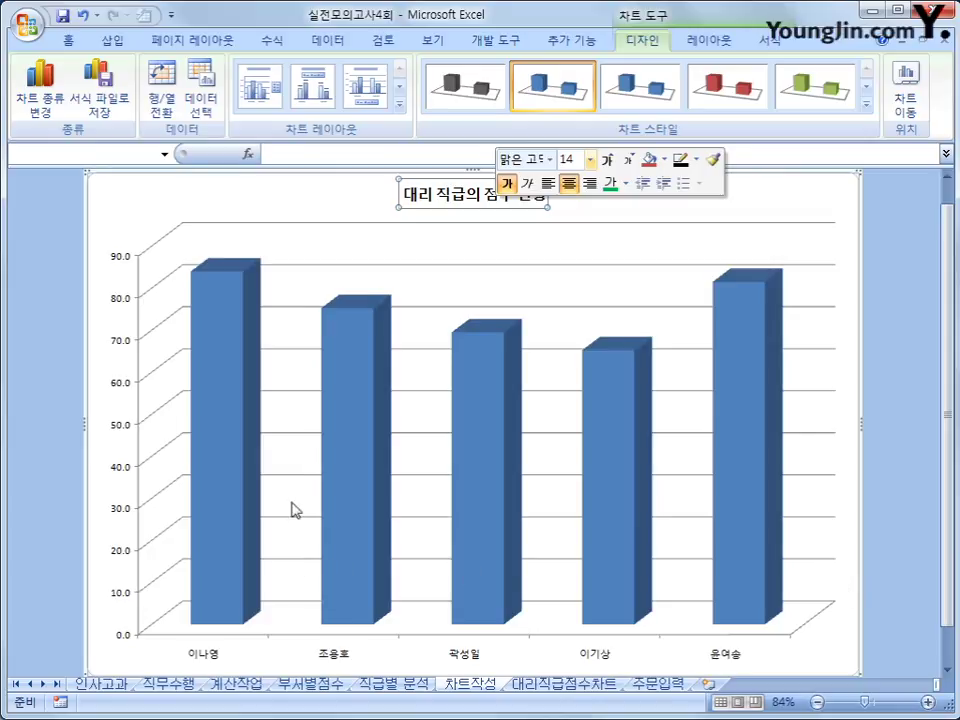
Step: Add a data label to only the first column of the 점수 series
left_click(238, 417)
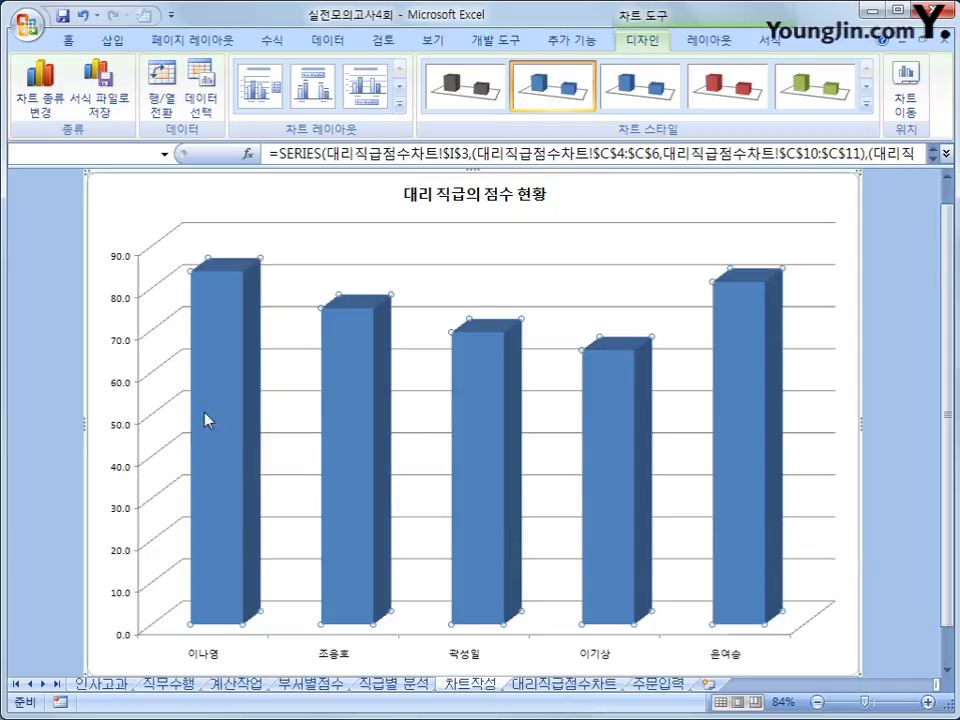
left_click(240, 533)
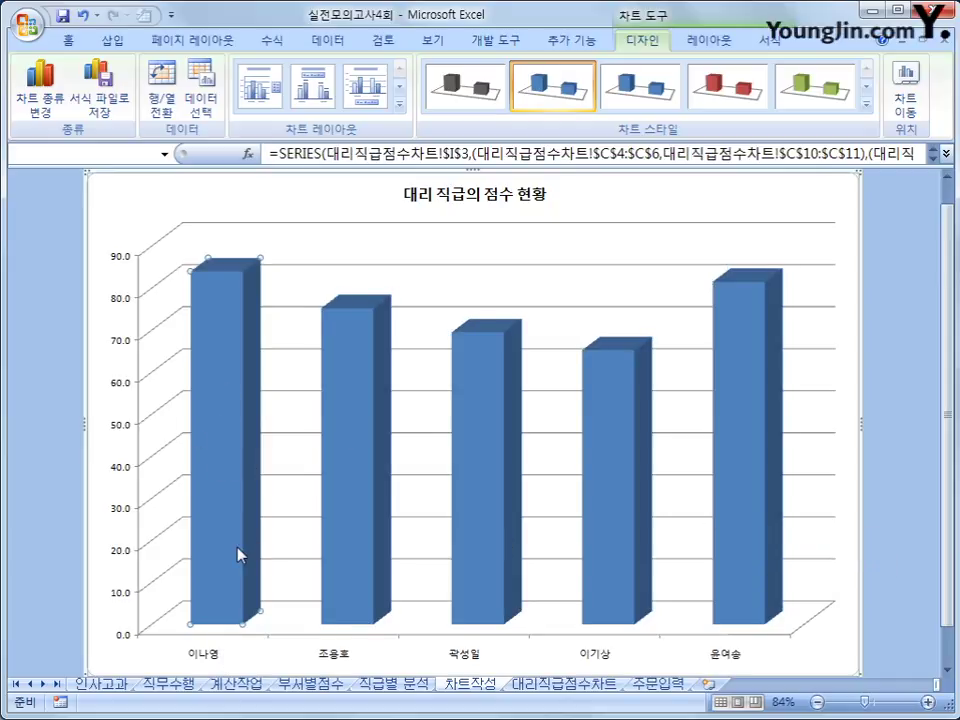
right_click(230, 332)
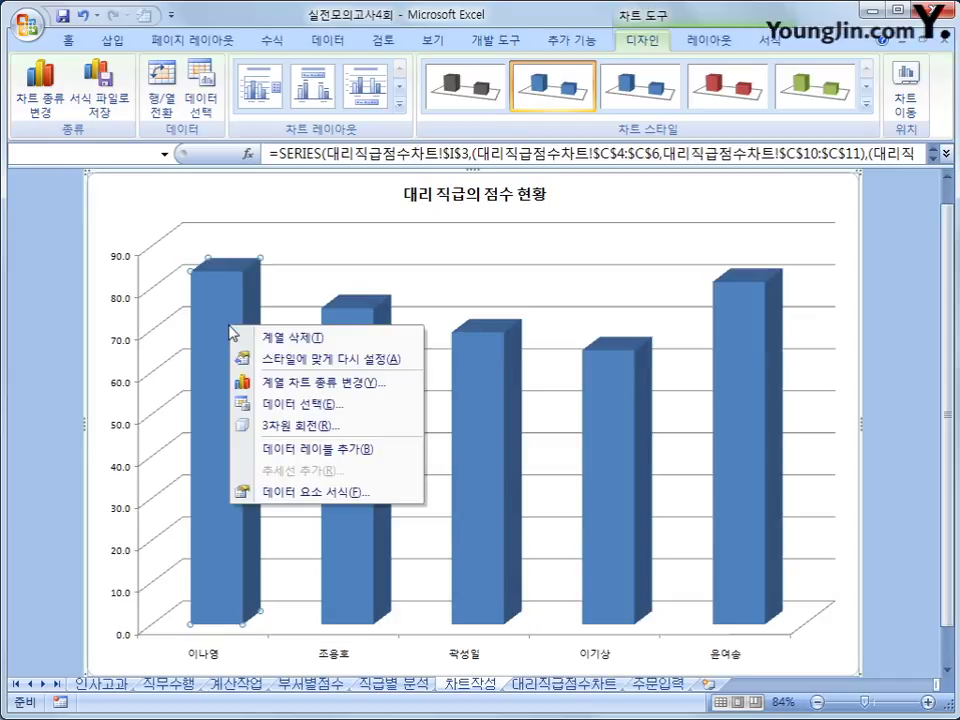
left_click(389, 459)
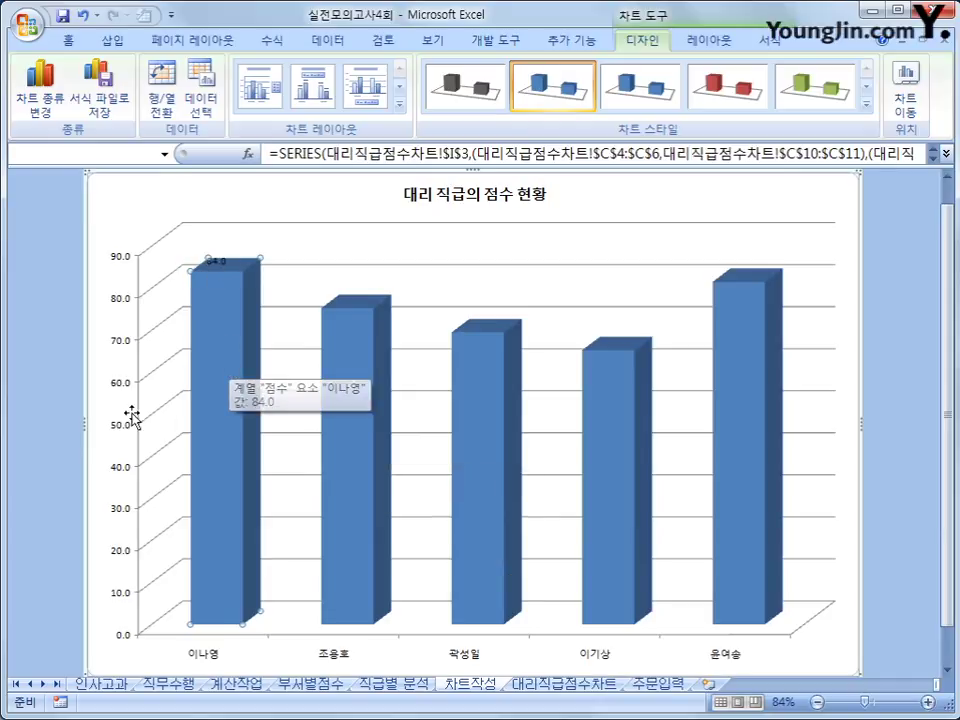
Step: Set the vertical axis to a fixed minimum of 50, maximum of 100 and major unit of 10, and deselect the chart
left_click(119, 306)
right_click(121, 302)
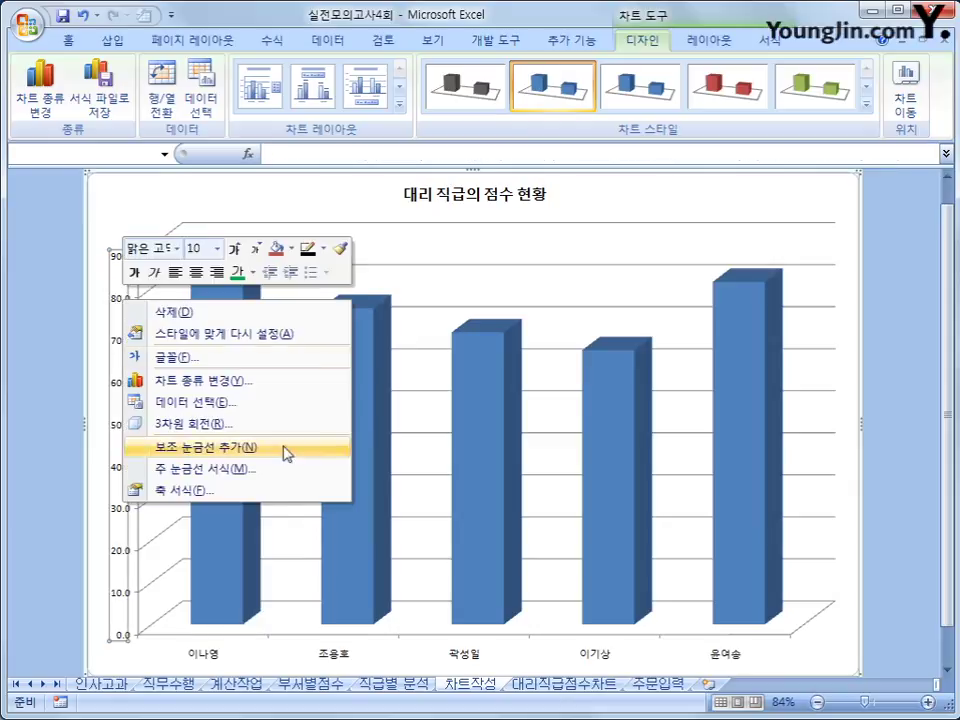
left_click(264, 491)
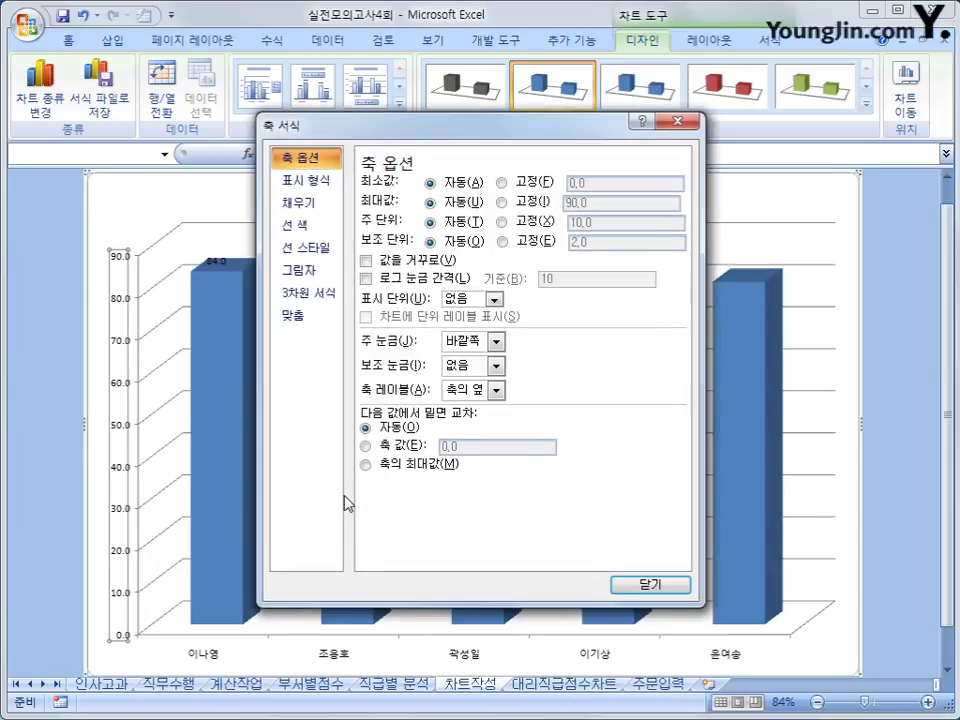
left_click(520, 182)
type("50")
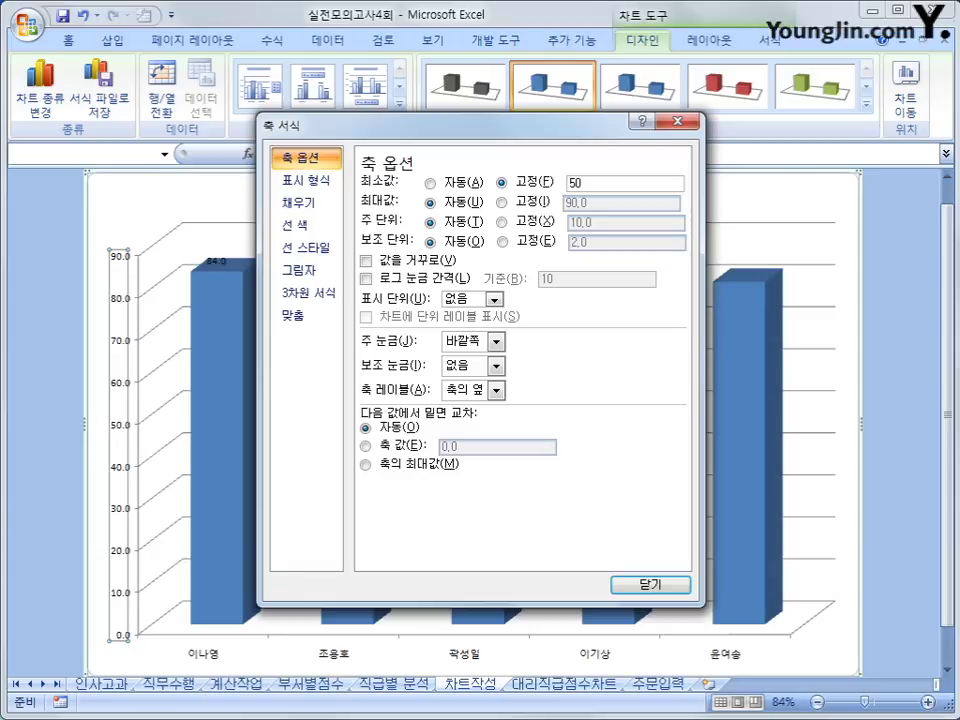
left_click(517, 202)
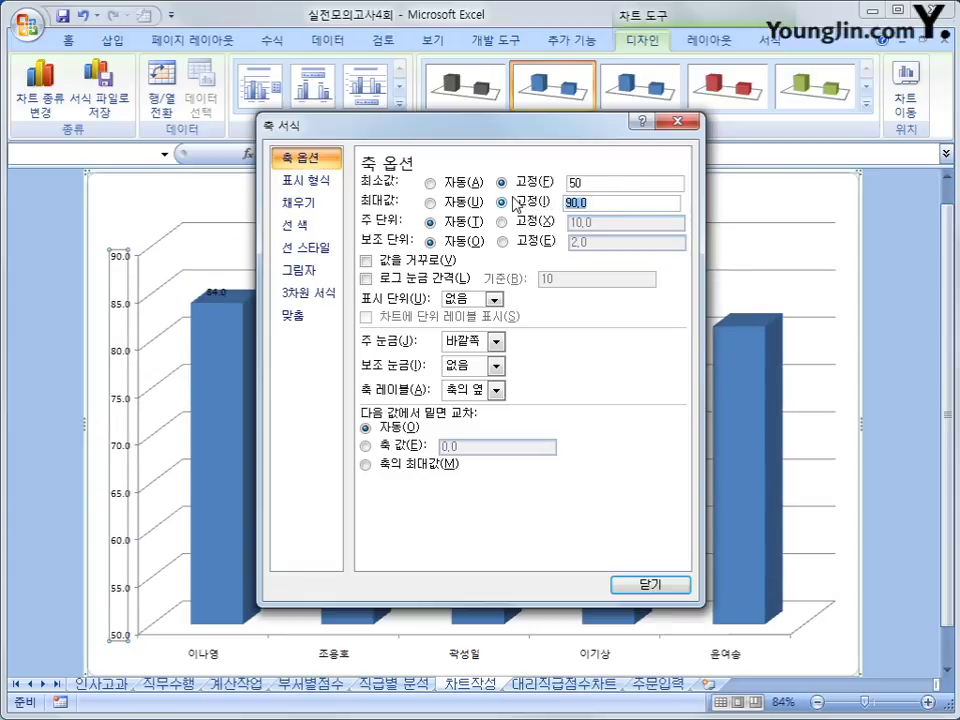
type("100")
left_click(538, 224)
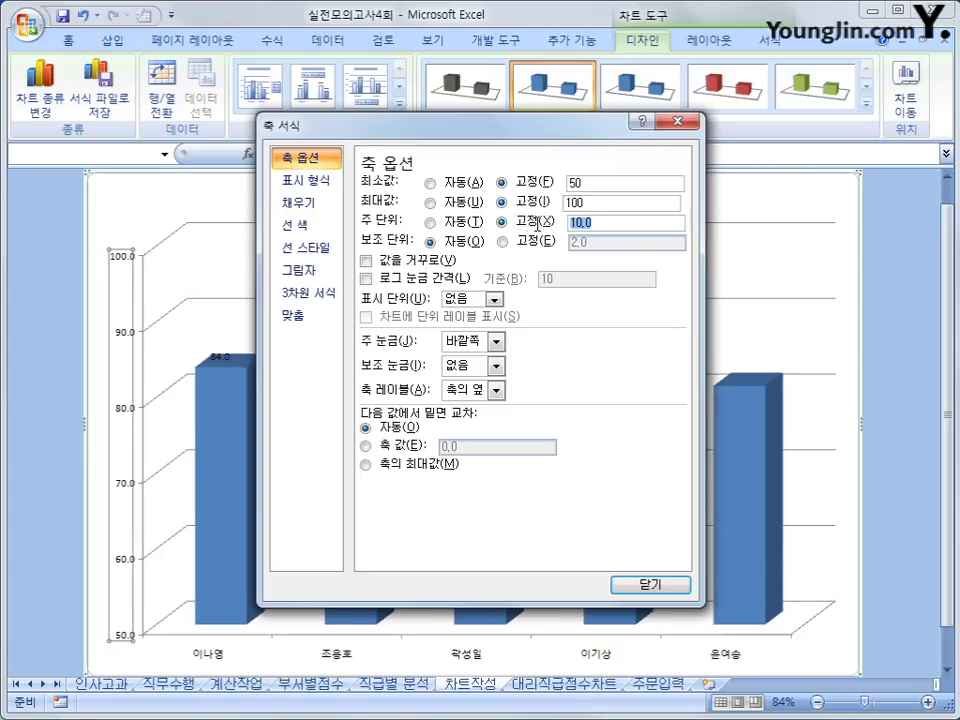
type("10")
left_click(649, 584)
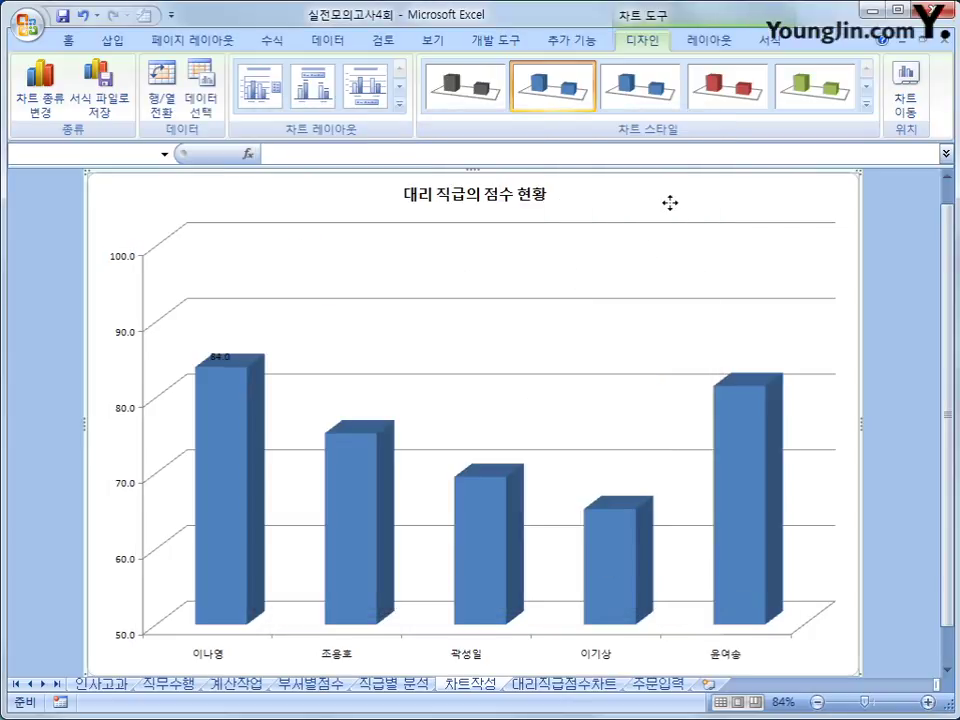
left_click(903, 303)
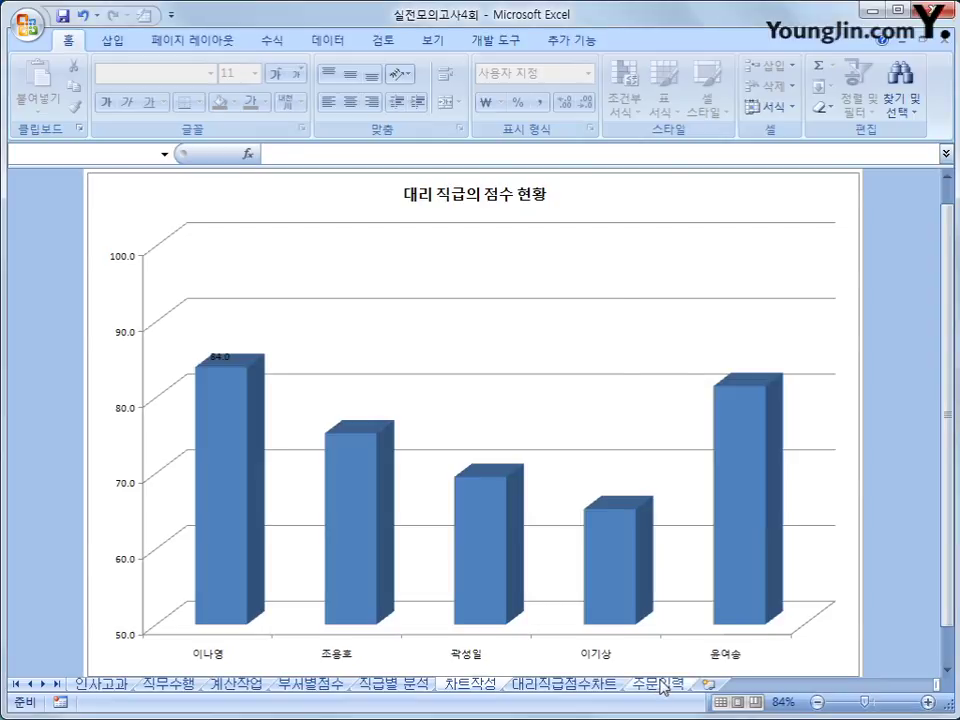
Step: On the 주문입력 sheet, examine the 제품주문 form launched by 주문, try its 수량 spinner, and close the form
left_click(657, 685)
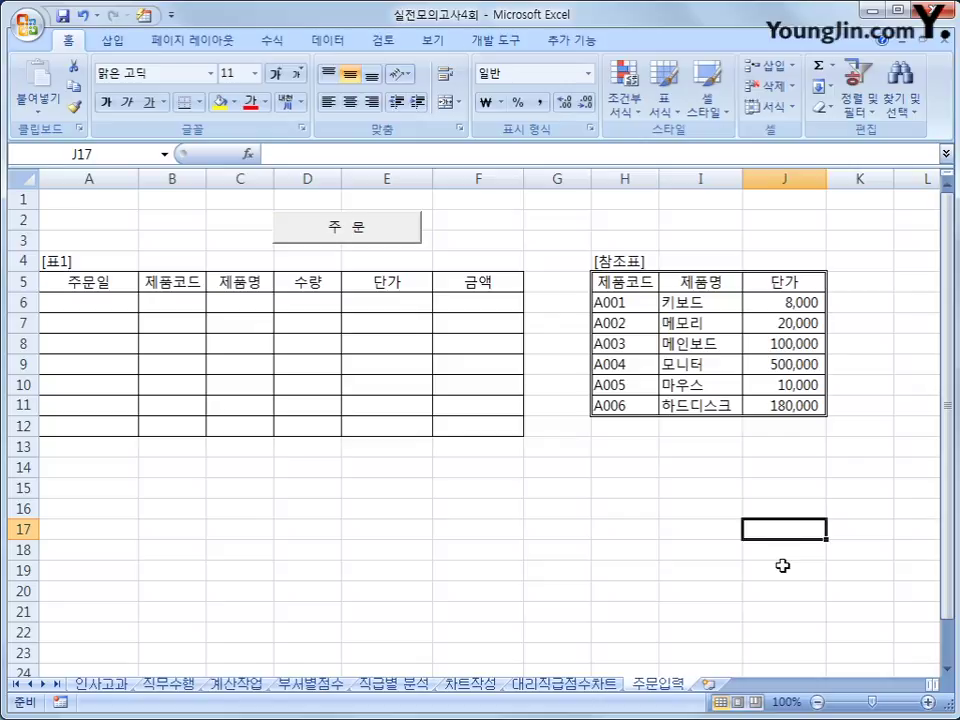
left_click(371, 238)
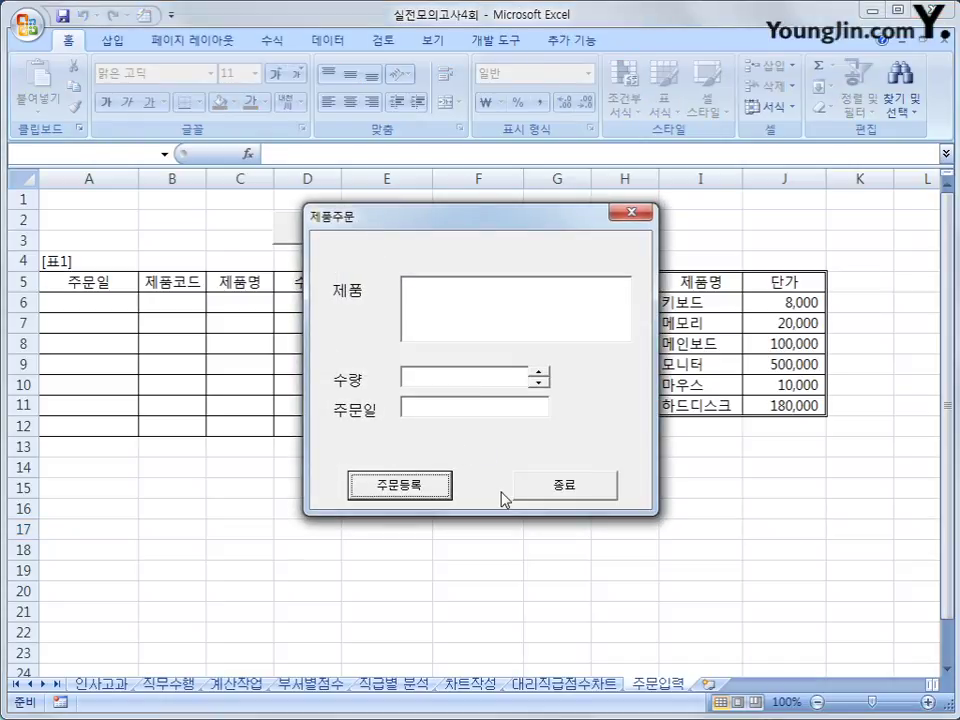
left_click_drag(510, 224, 645, 333)
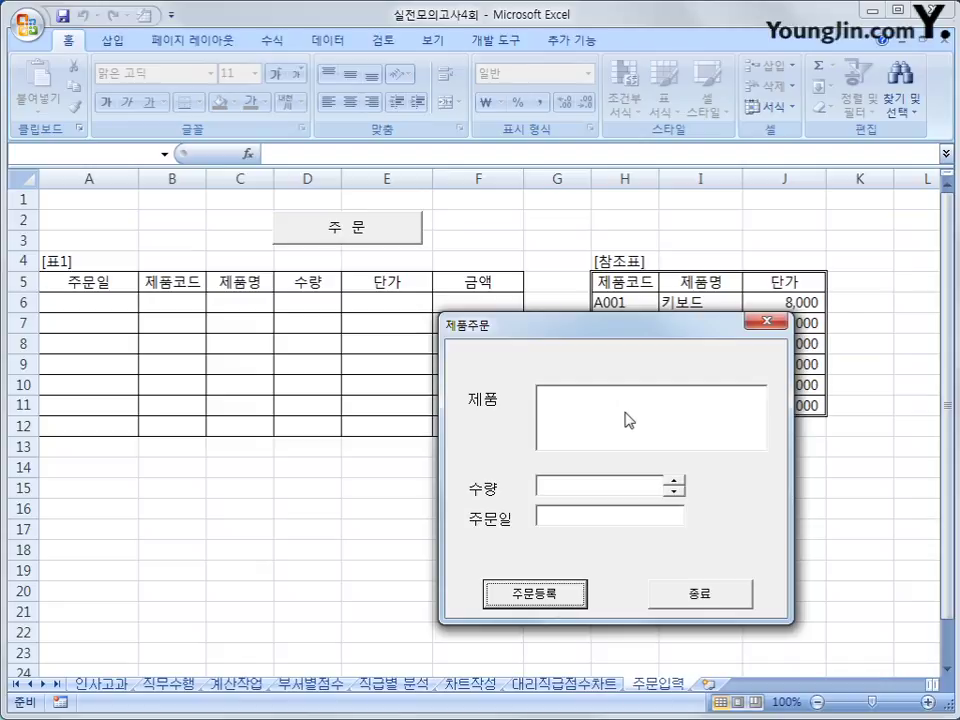
left_click(676, 486)
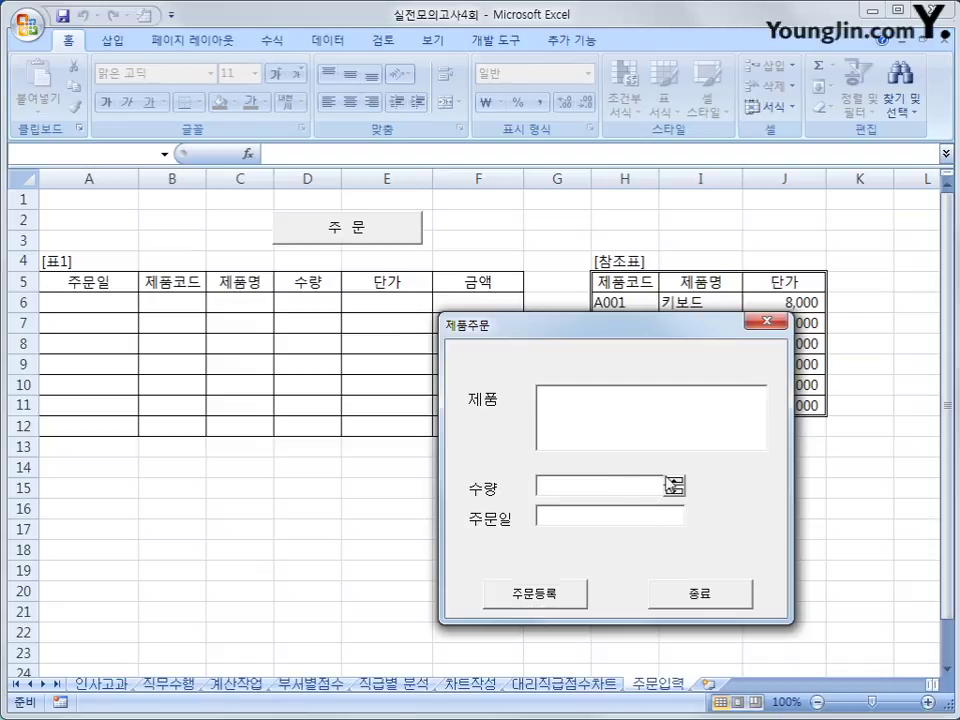
left_click(677, 491)
left_click(767, 321)
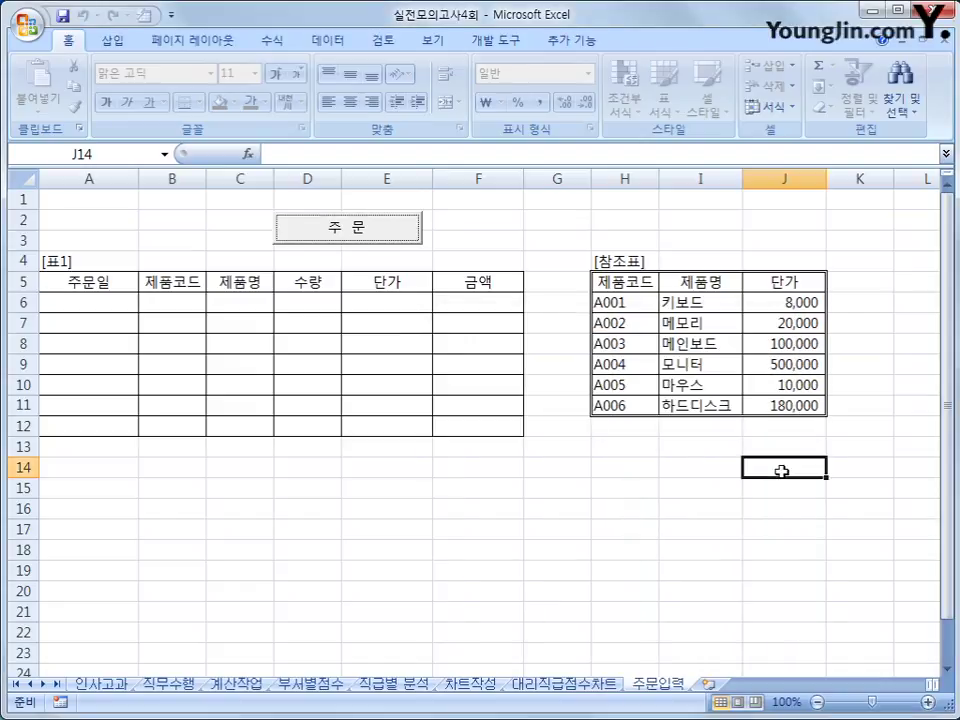
left_click(375, 238)
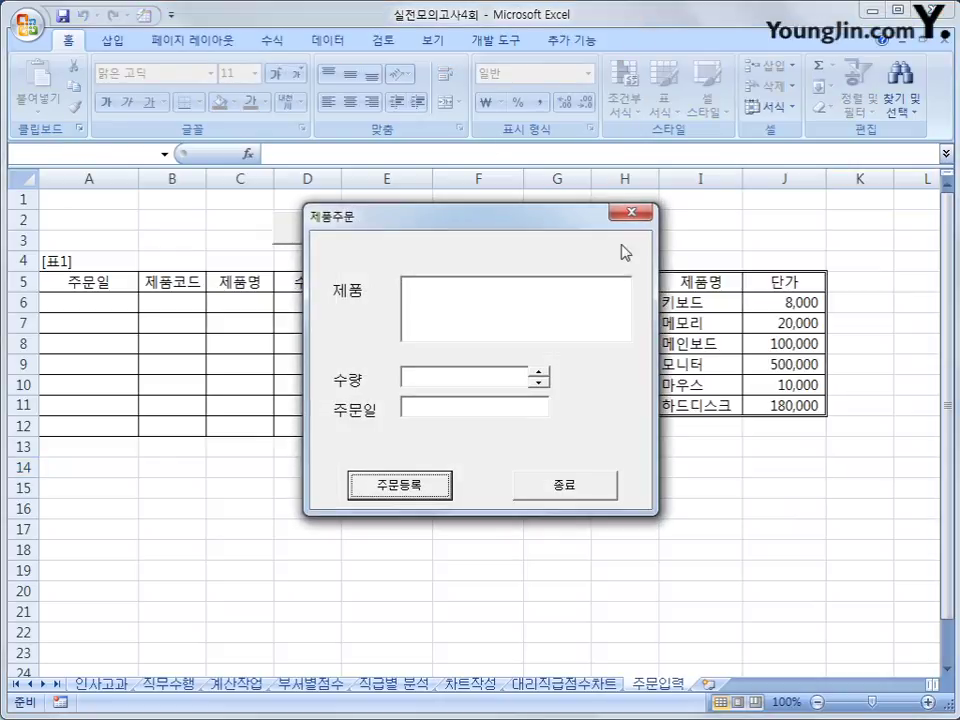
left_click(624, 218)
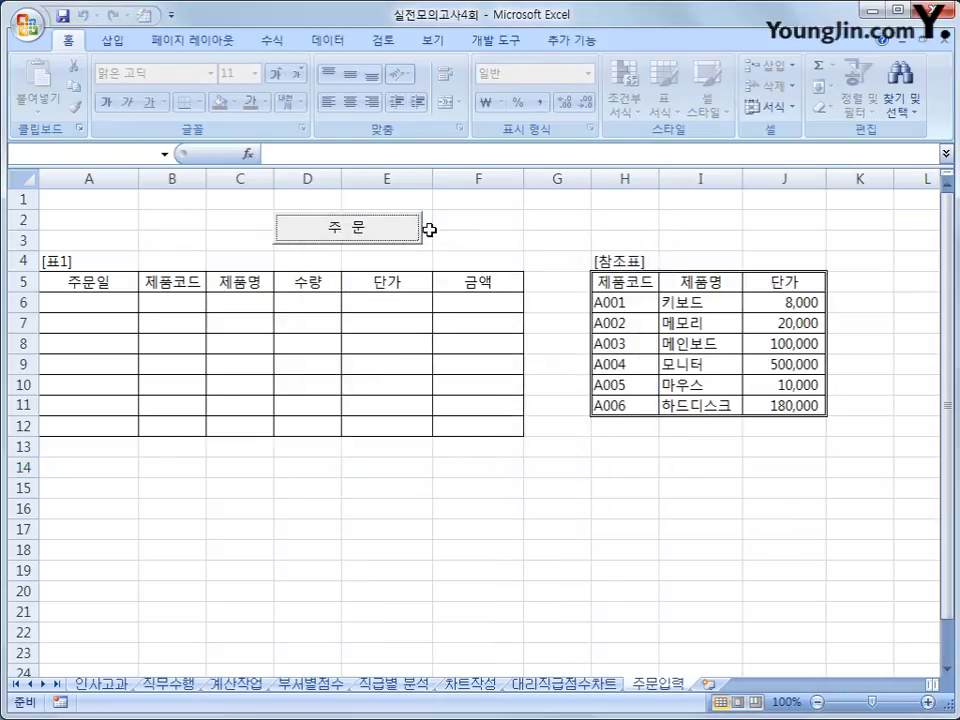
Step: Open the code of the 제품주문 form in the Visual Basic editor
left_click(493, 45)
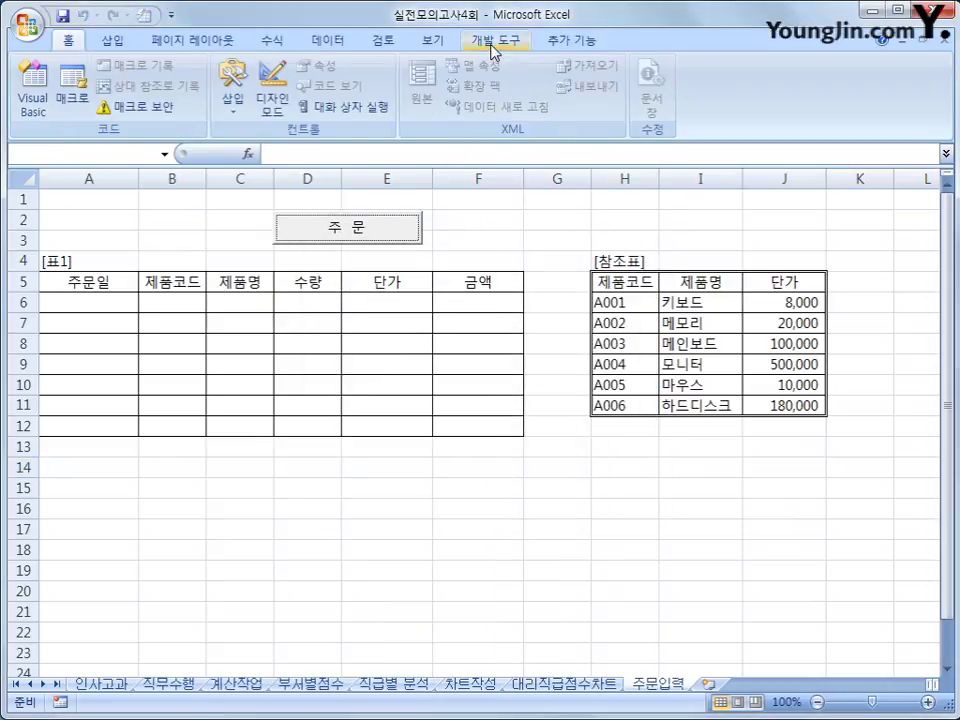
left_click(30, 105)
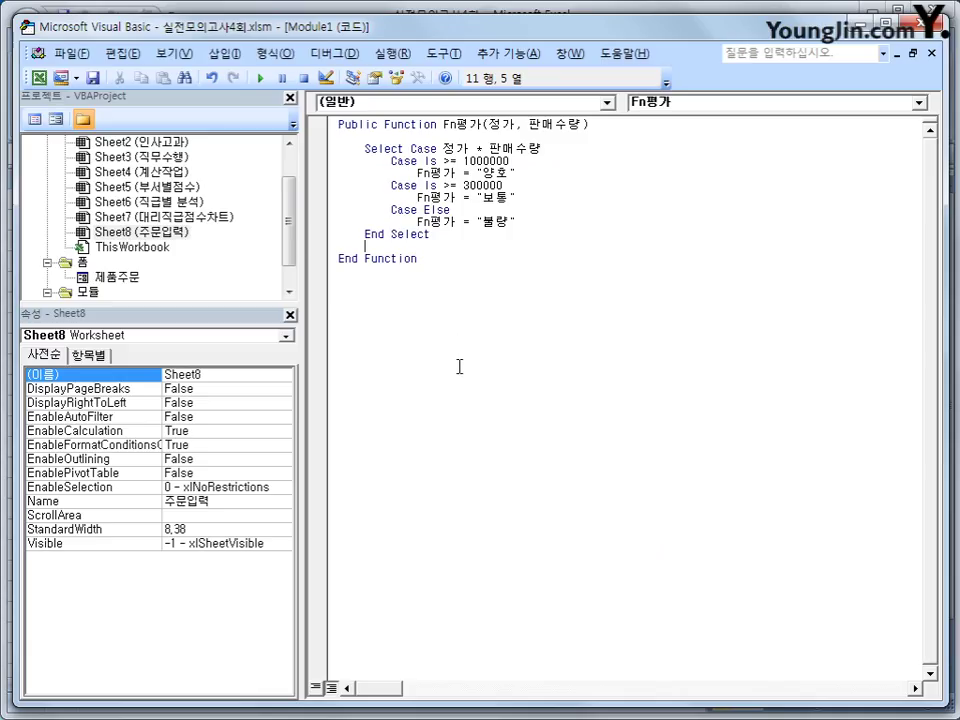
double_click(112, 277)
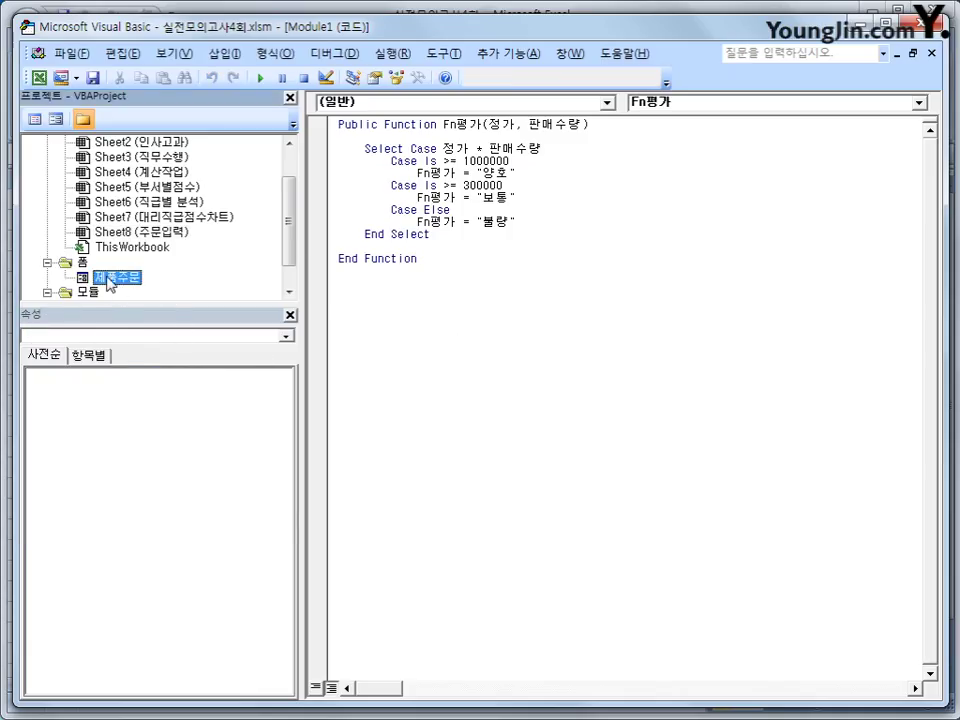
left_click(34, 118)
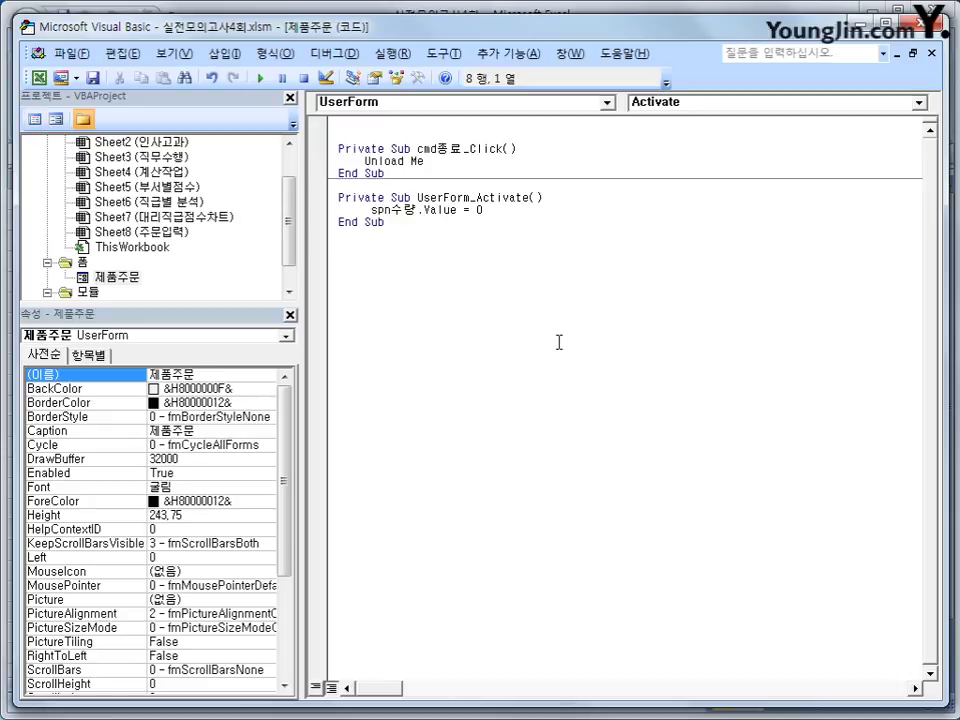
Step: Create the form's Initialize event procedure and make it put the current date in the order date box with Txt주문일 = Date
left_click(445, 103)
left_click(429, 231)
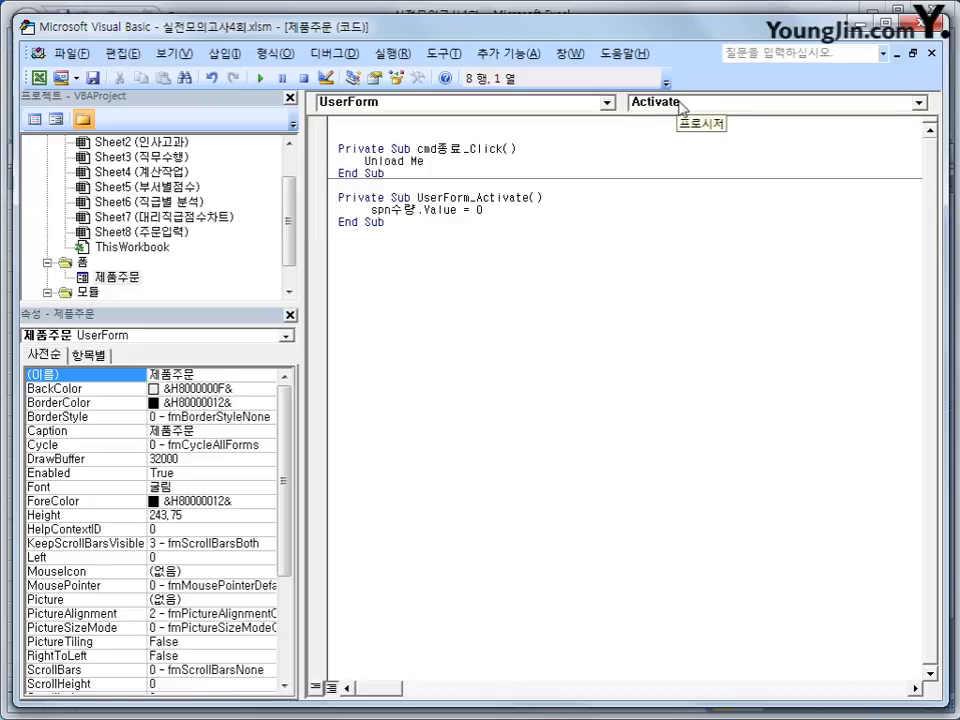
left_click(680, 104)
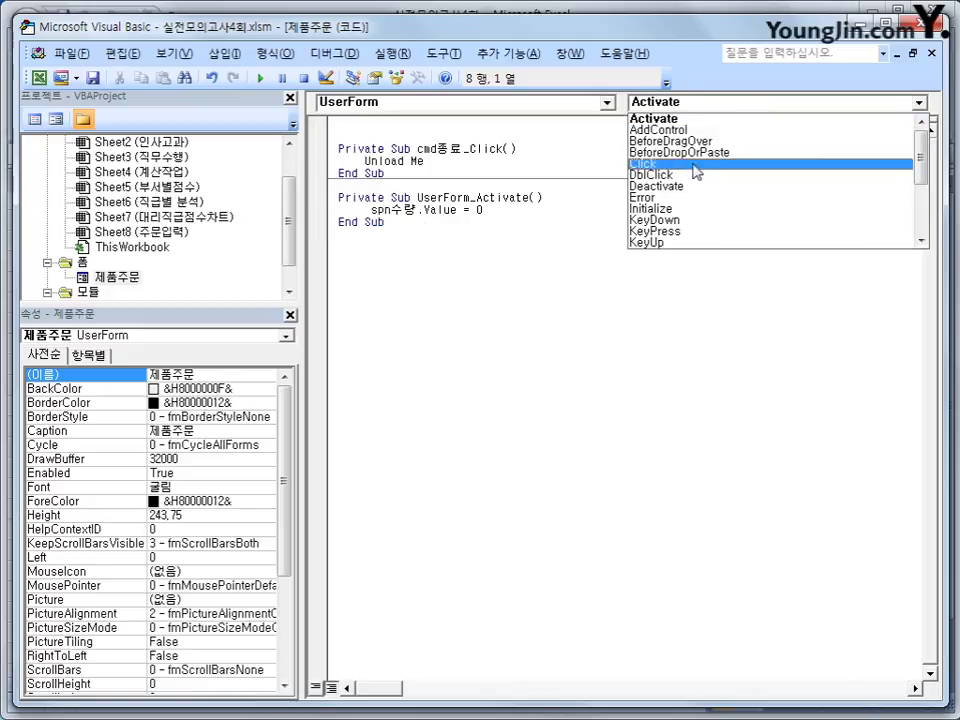
left_click(740, 208)
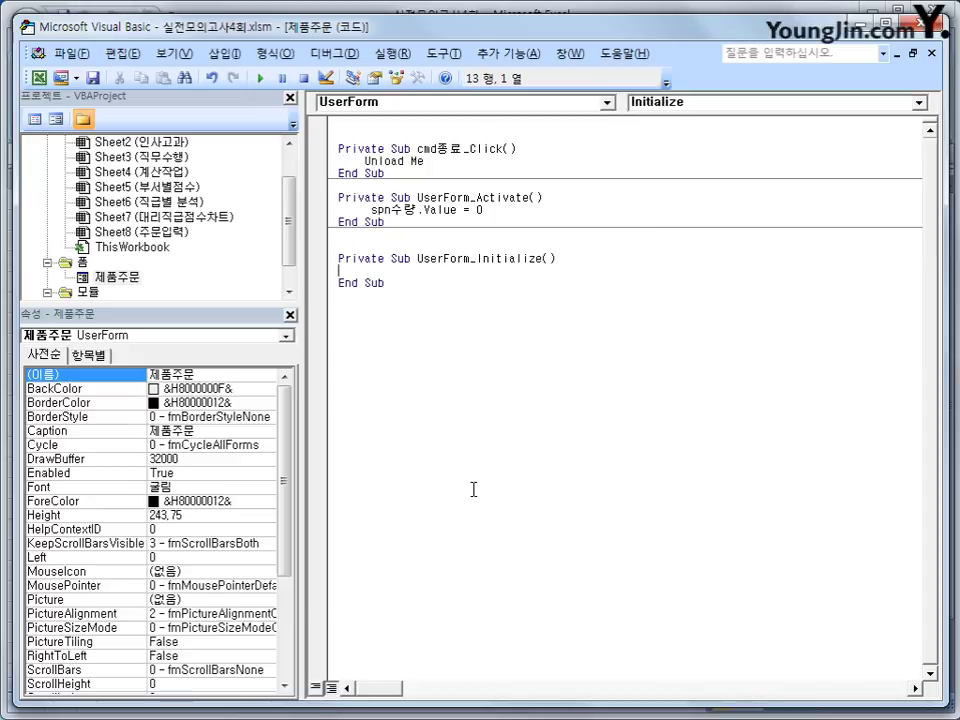
key("Tab")
type("txt주문")
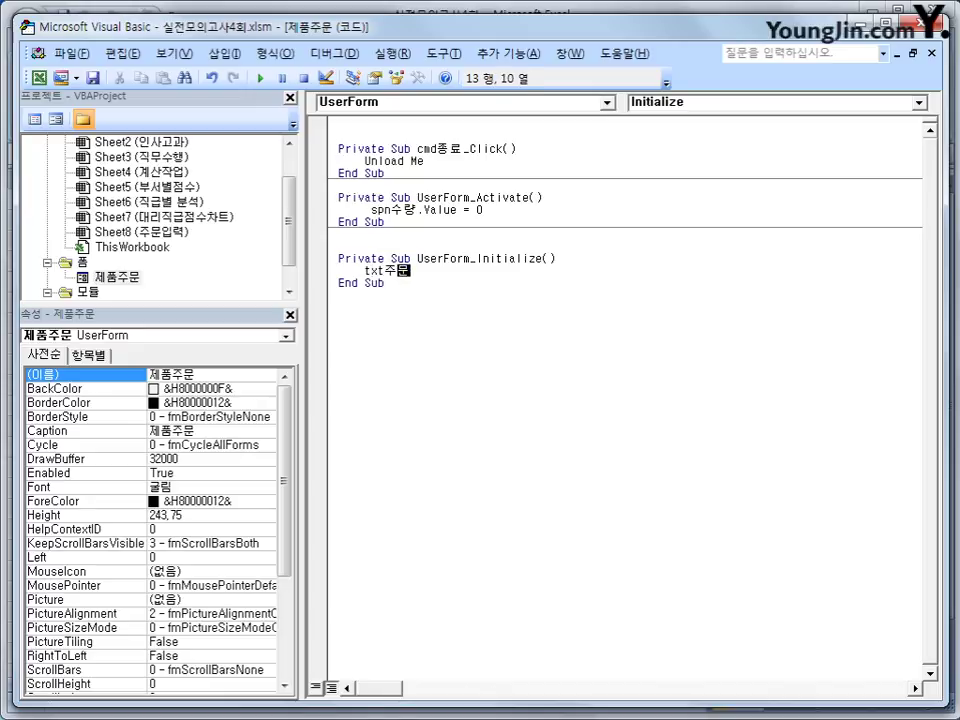
type("이ㄹ =date")
key("Return")
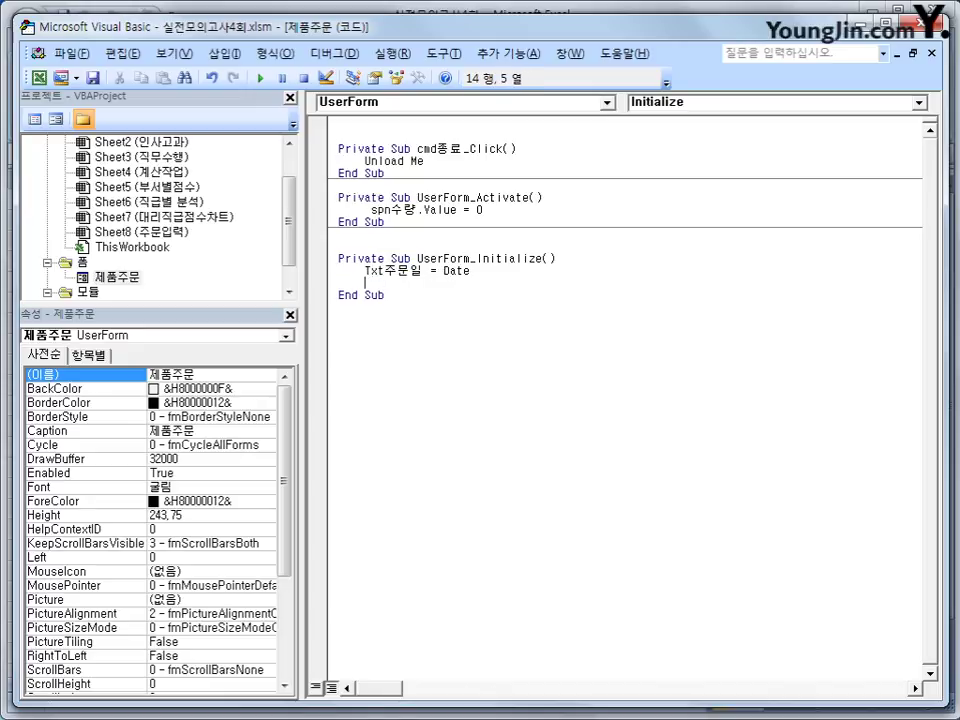
Step: In the Initialize procedure, set the product list's source range with lst제품.RowSource = "H6:I11"
type("lst제품.RowSource = ")
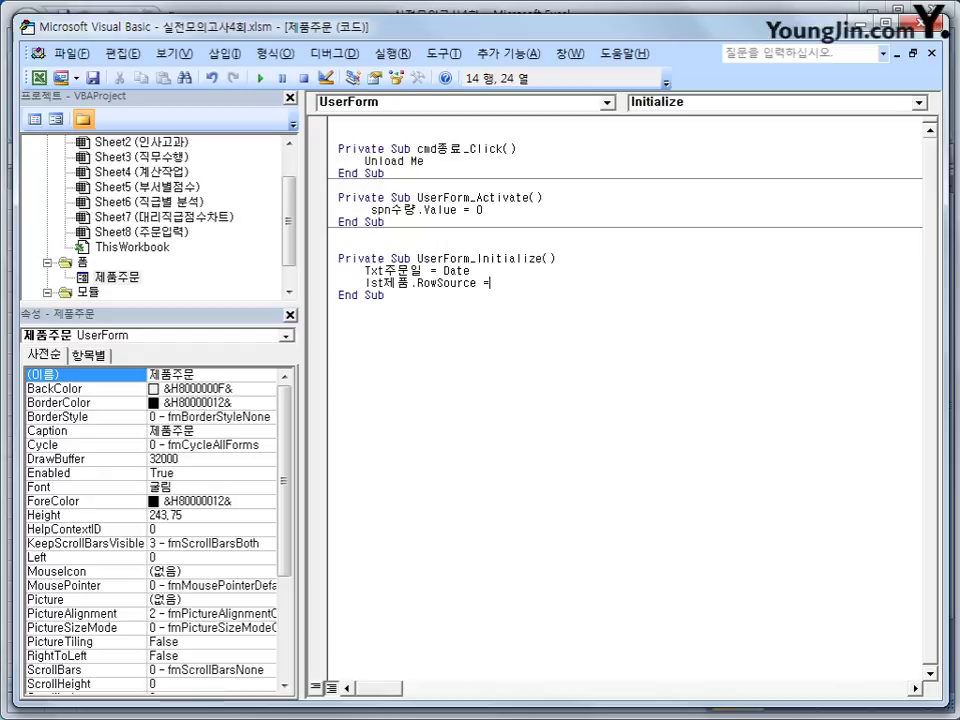
type("\"H6:I11\"")
key("Return")
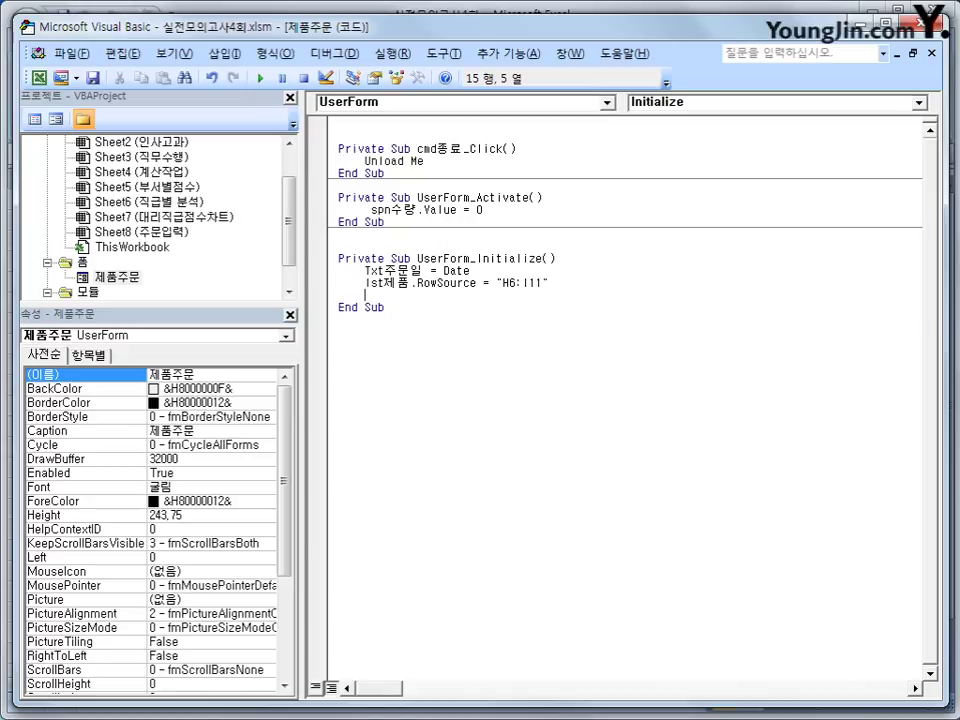
Step: Make the product list show two columns by adding lst제품.ColumnCount = 2 to the Initialize procedure
type("lst제품.ㄱ")
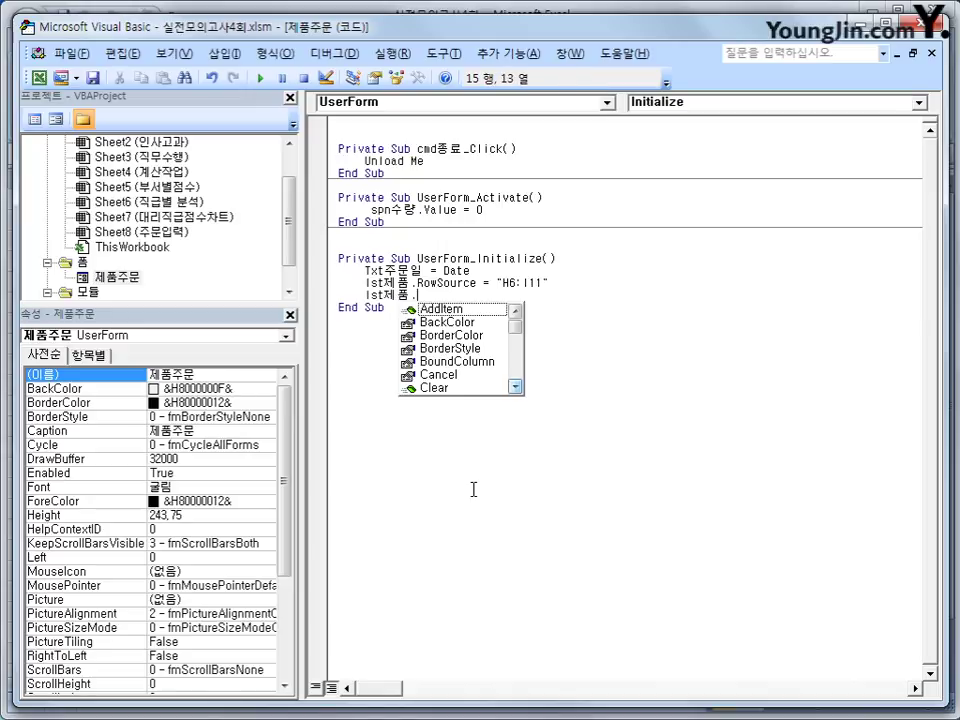
key("BackSpace")
key("Hangul")
type("c")
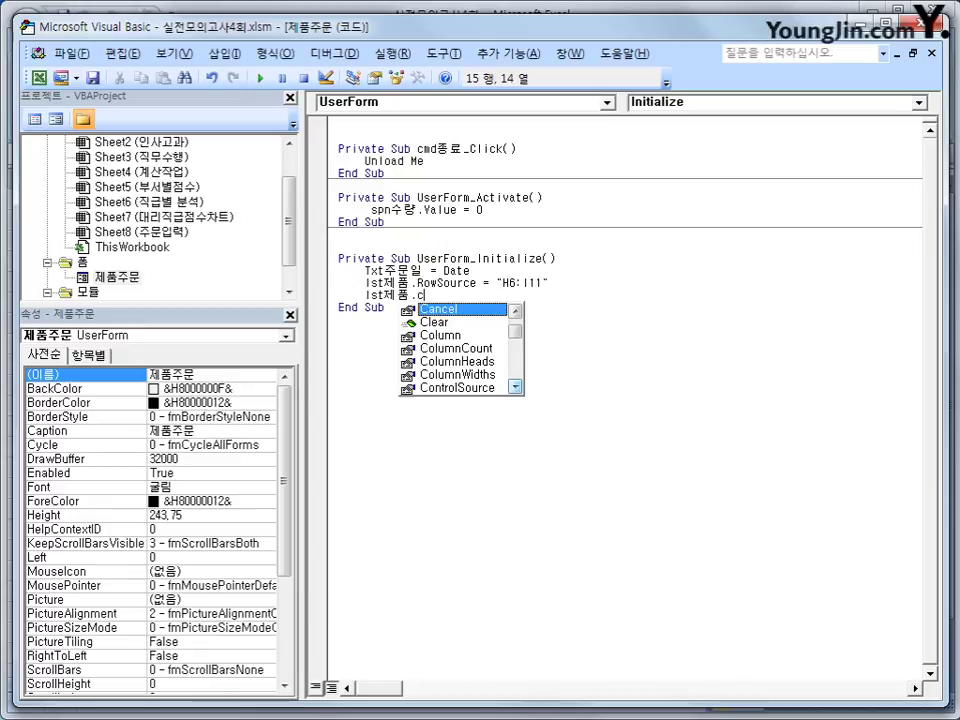
type("o")
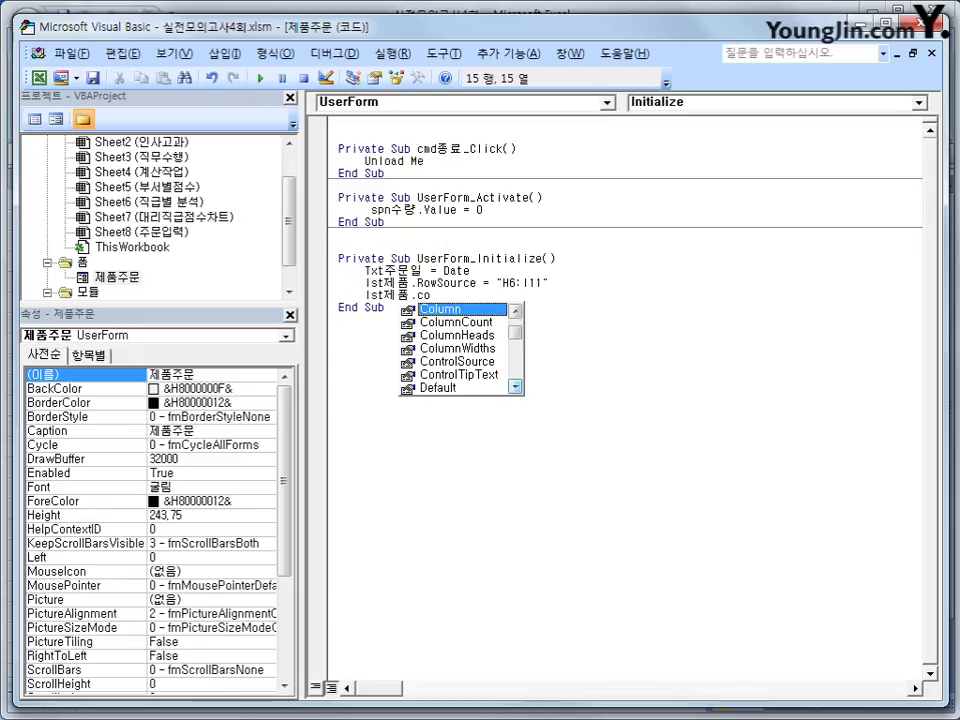
key("Down")
key("Tab")
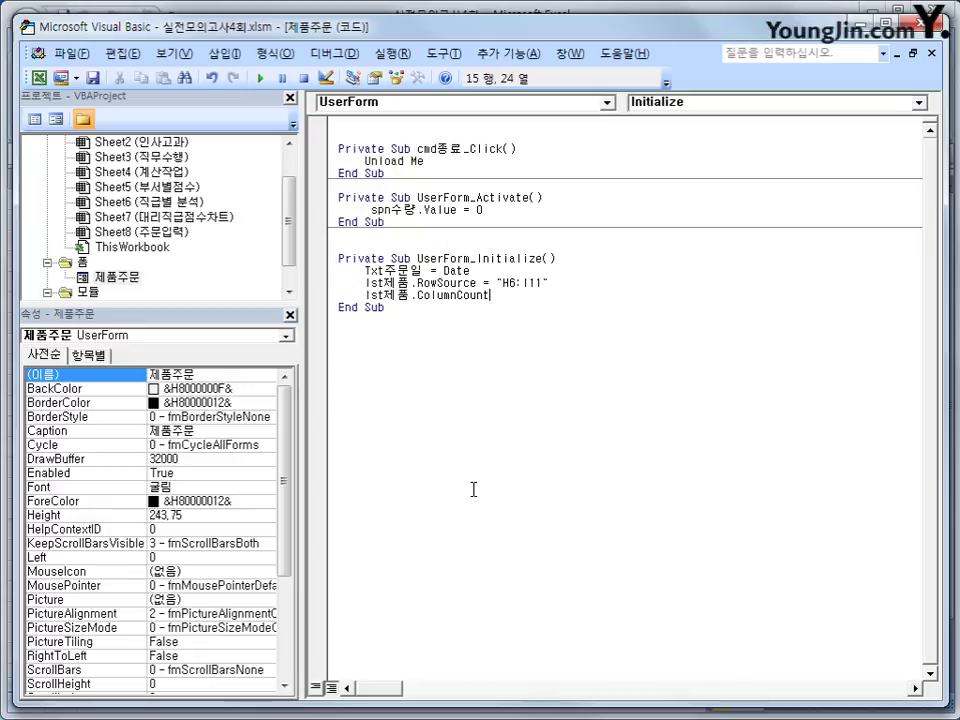
type("=2")
key("Down")
Step: Create the Change event procedure for spn수량 and assign the spinner's value to the quantity box with Txt수량 = spn수량.Value
left_click(434, 104)
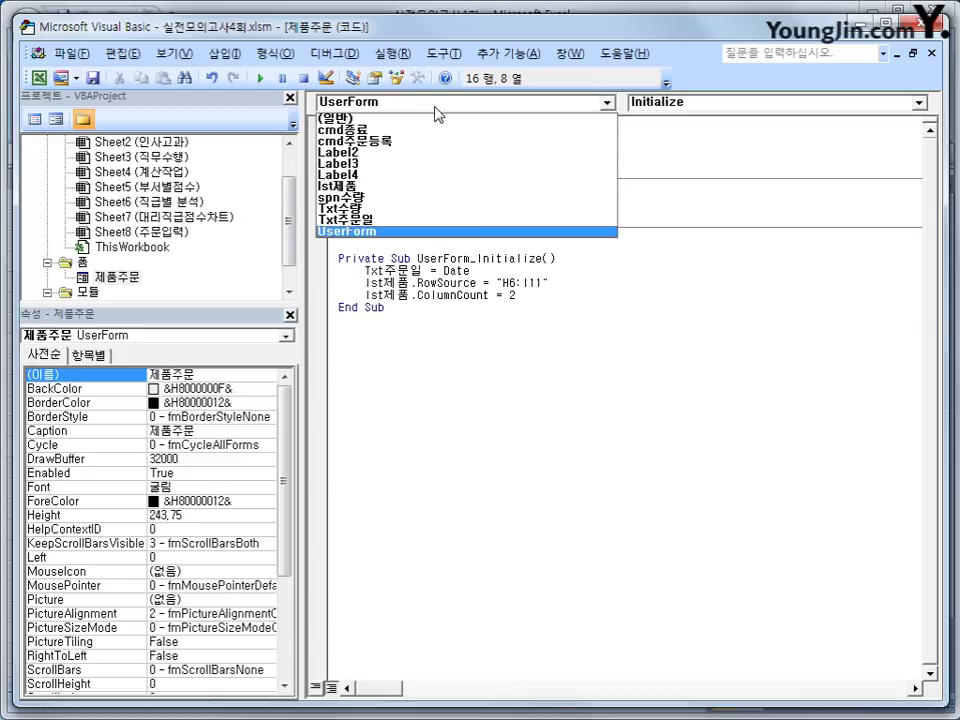
left_click(435, 198)
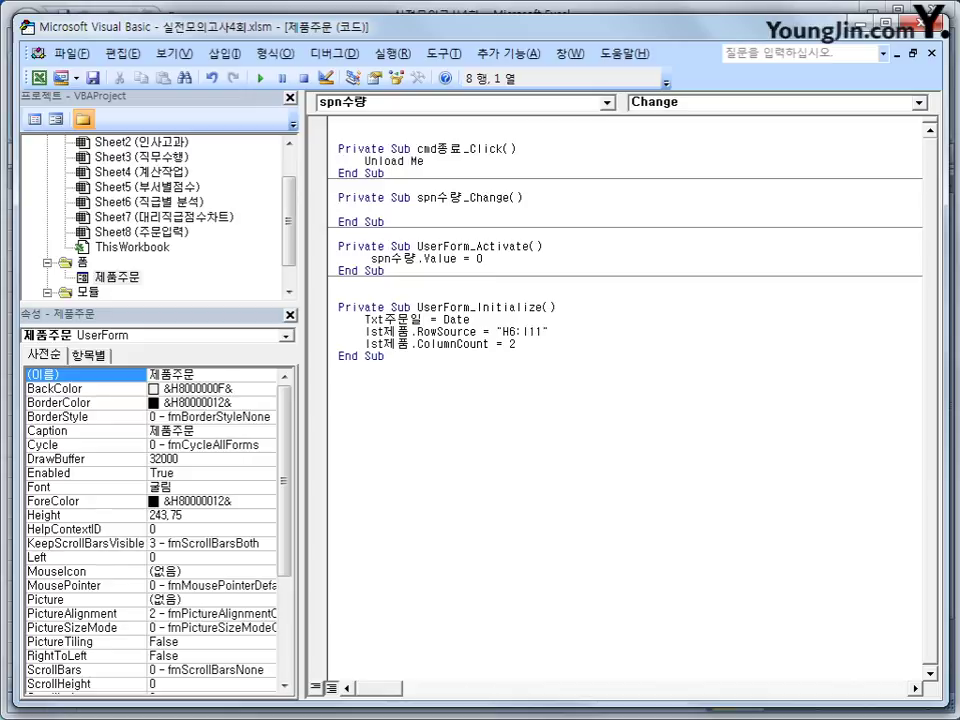
type("txt수량")
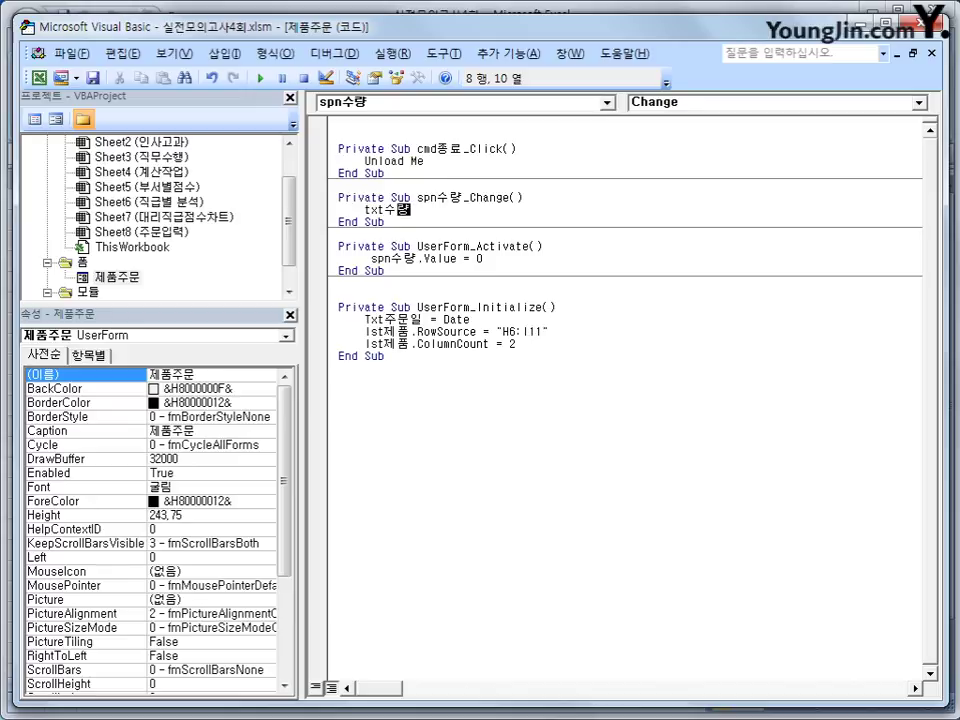
type("=spn수량.")
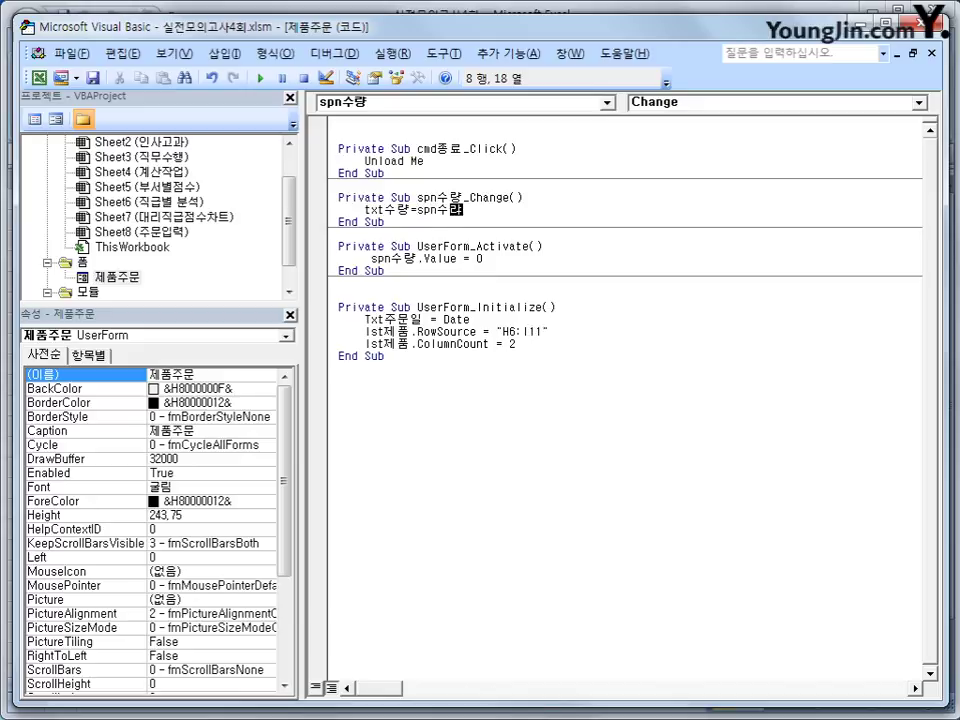
type("vl")
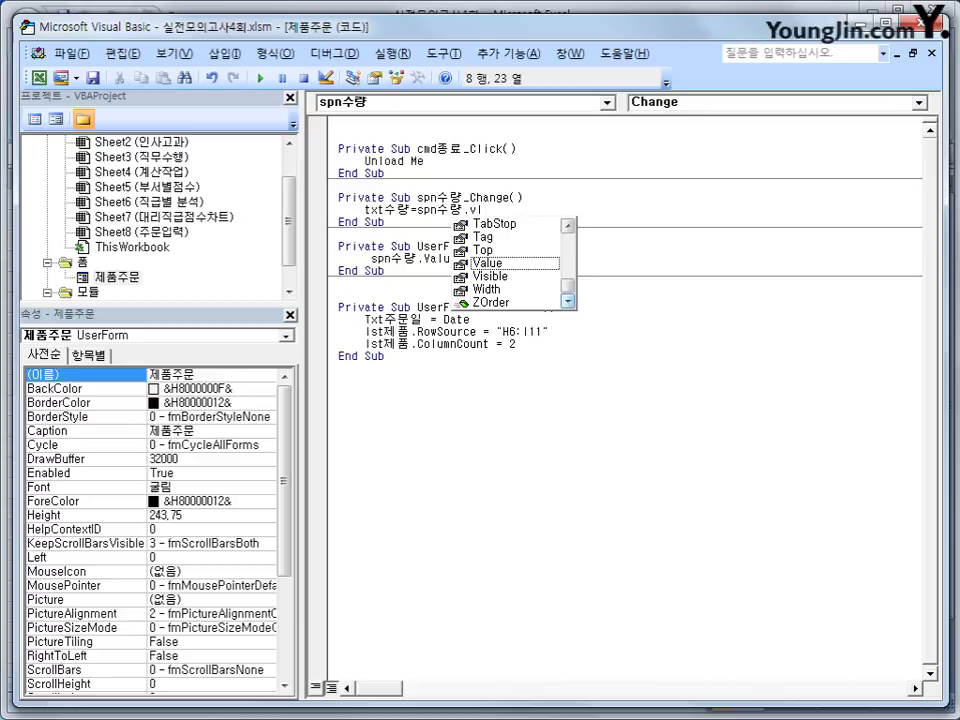
key("BackSpace")
type("a")
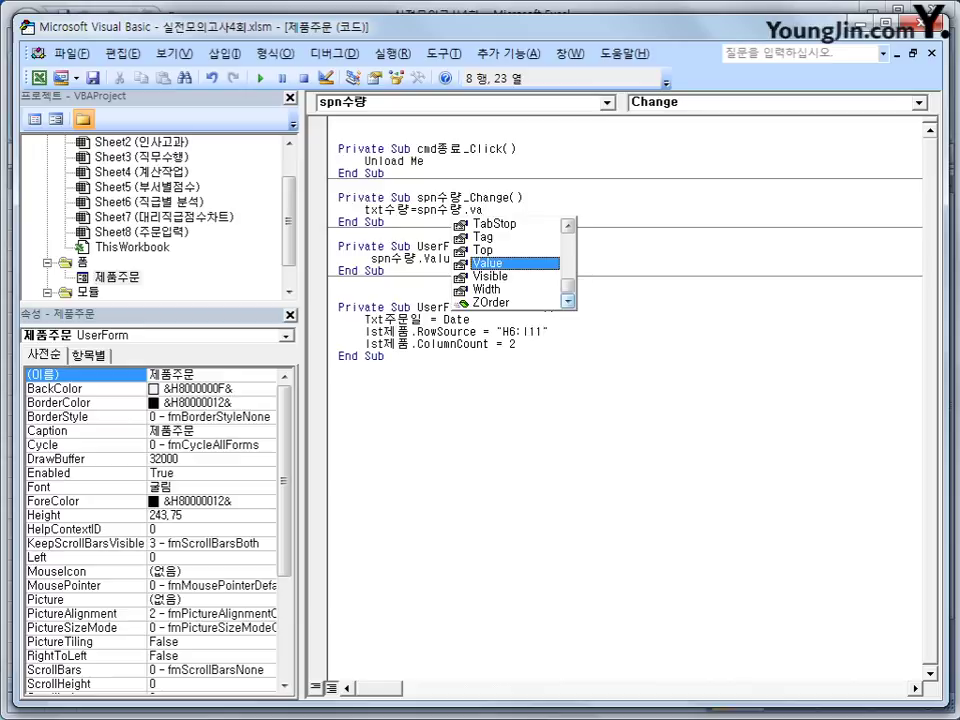
key("Tab")
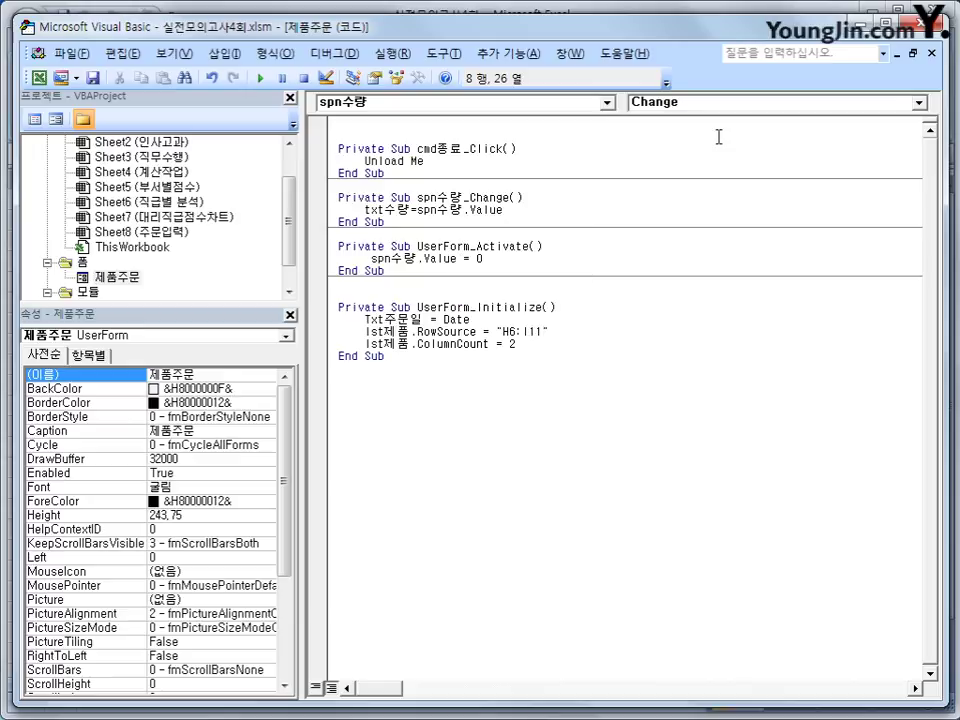
left_click(405, 212)
left_click(515, 212)
Step: Return to the 주문입력 sheet, launch the 제품주문 form with 주문, and check its product list by selecting A001 키보드
left_click(38, 77)
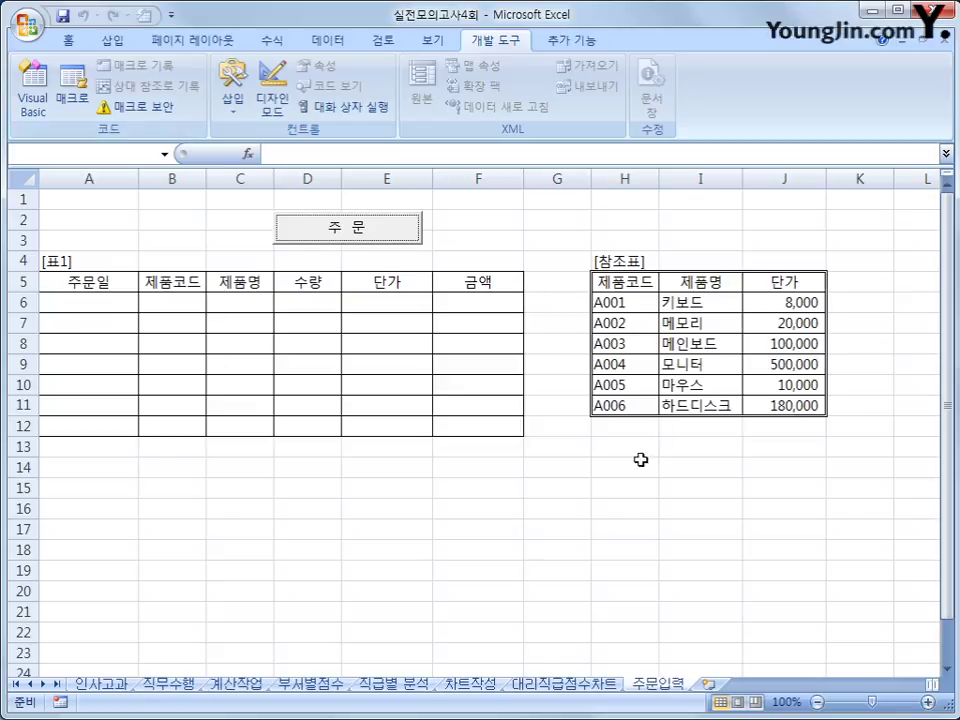
left_click(381, 236)
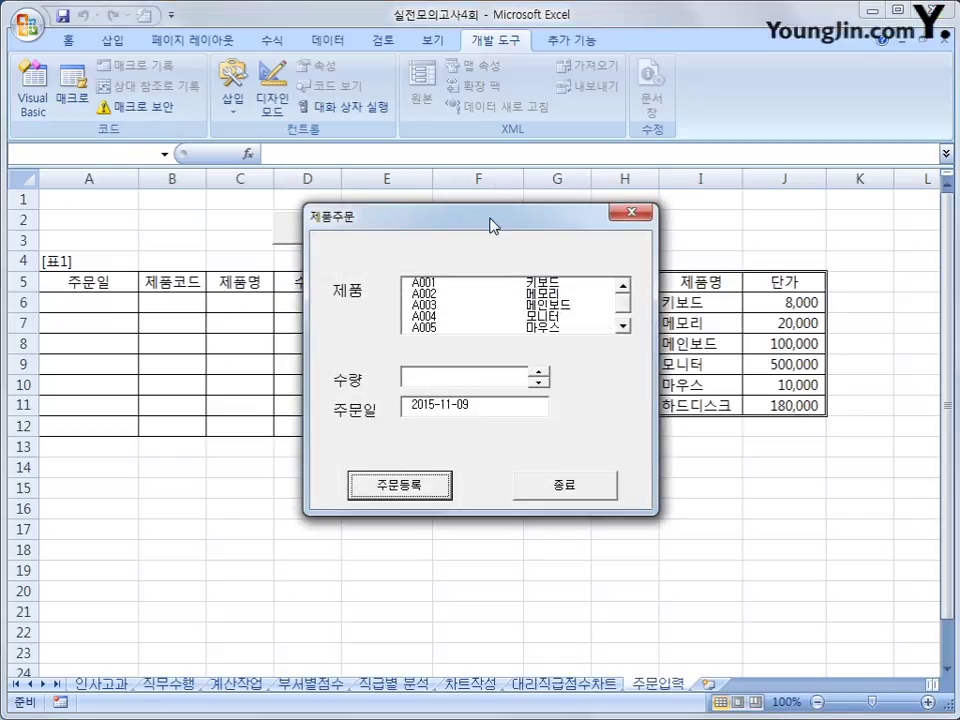
left_click_drag(491, 223, 641, 287)
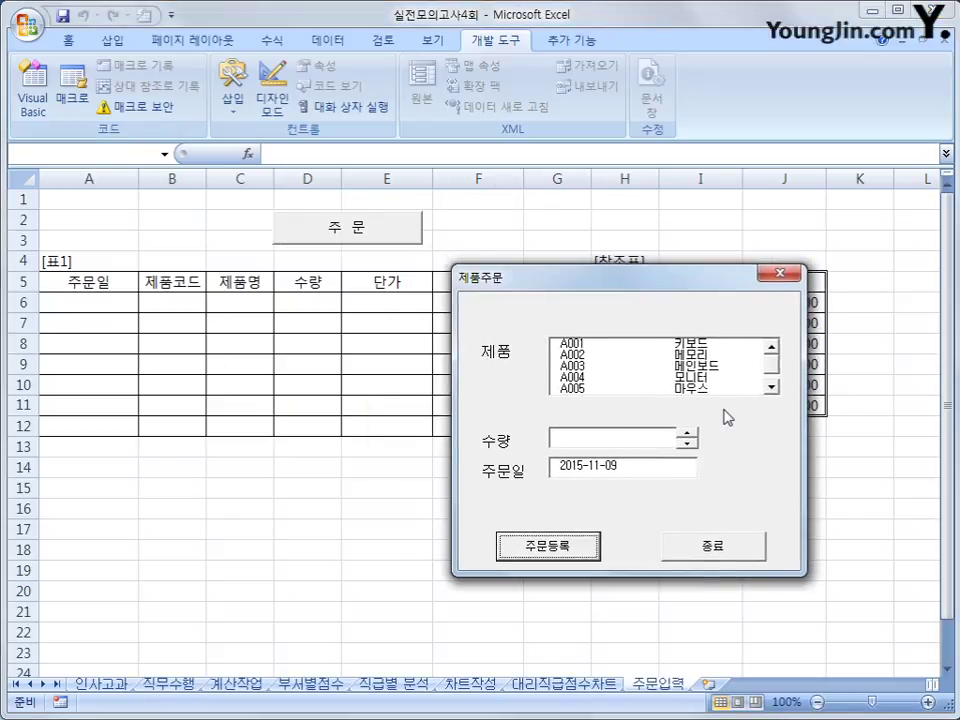
left_click(707, 346)
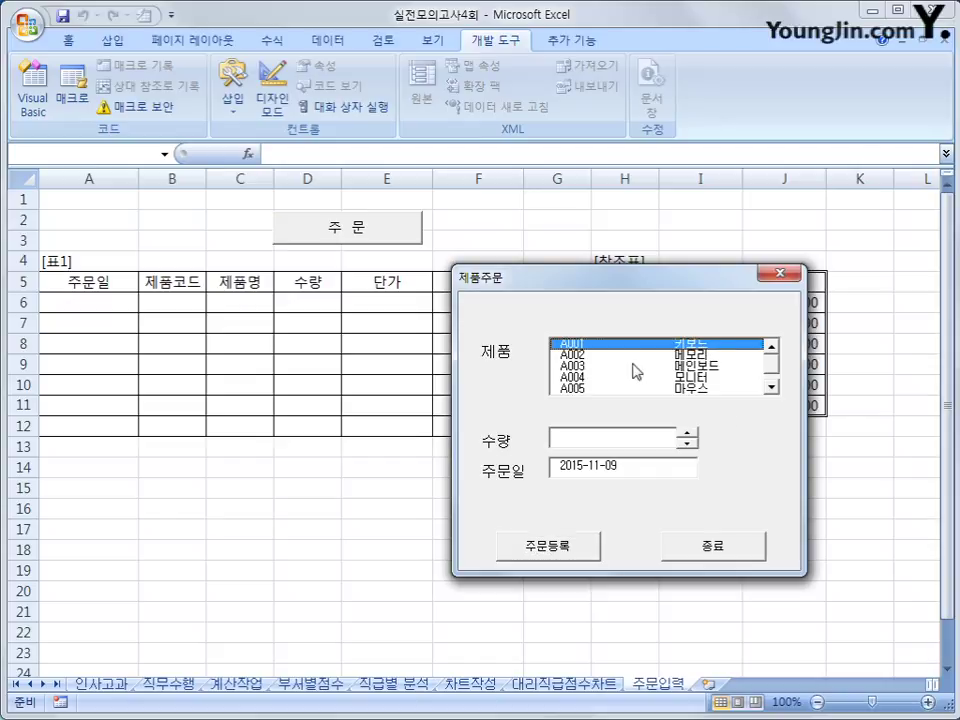
scroll(773, 372, "down", 1)
scroll(773, 366, "up", 1)
Step: Test the 수량 spinner on the form by raising and lowering the quantity
left_click(687, 433)
left_click(687, 433)
left_click(687, 433)
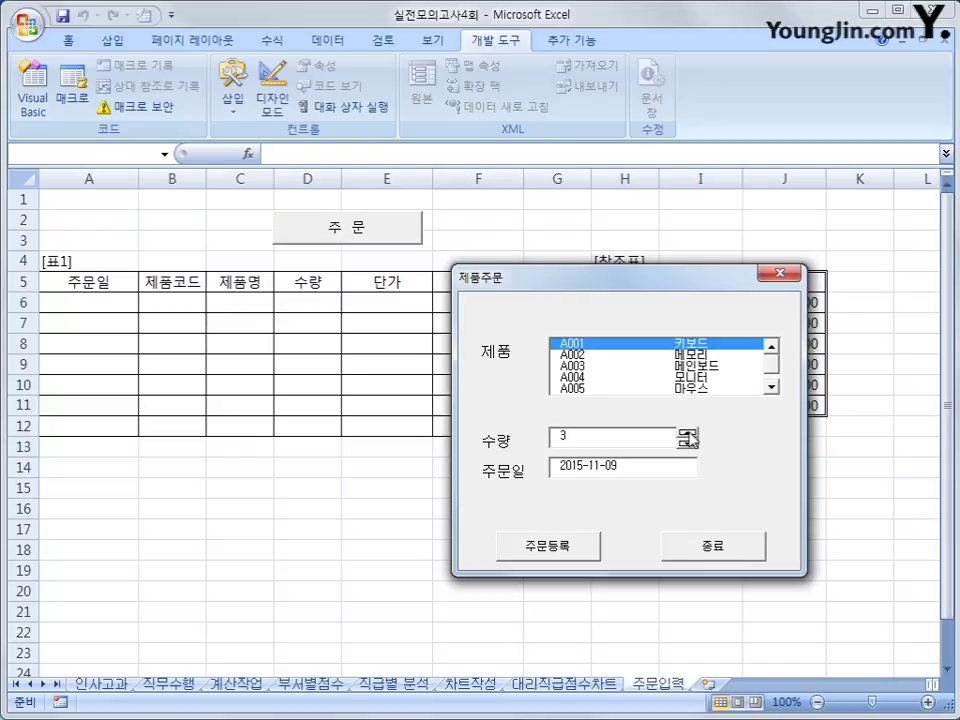
left_click(687, 433)
left_click(687, 433)
left_click(687, 443)
left_click(687, 443)
left_click(687, 443)
left_click(687, 443)
left_click(687, 443)
left_click(687, 433)
left_click(687, 433)
Step: Move the form off the 참조표 to compare its product rows with the selected A001 entry, and close the form
left_click_drag(624, 288, 420, 393)
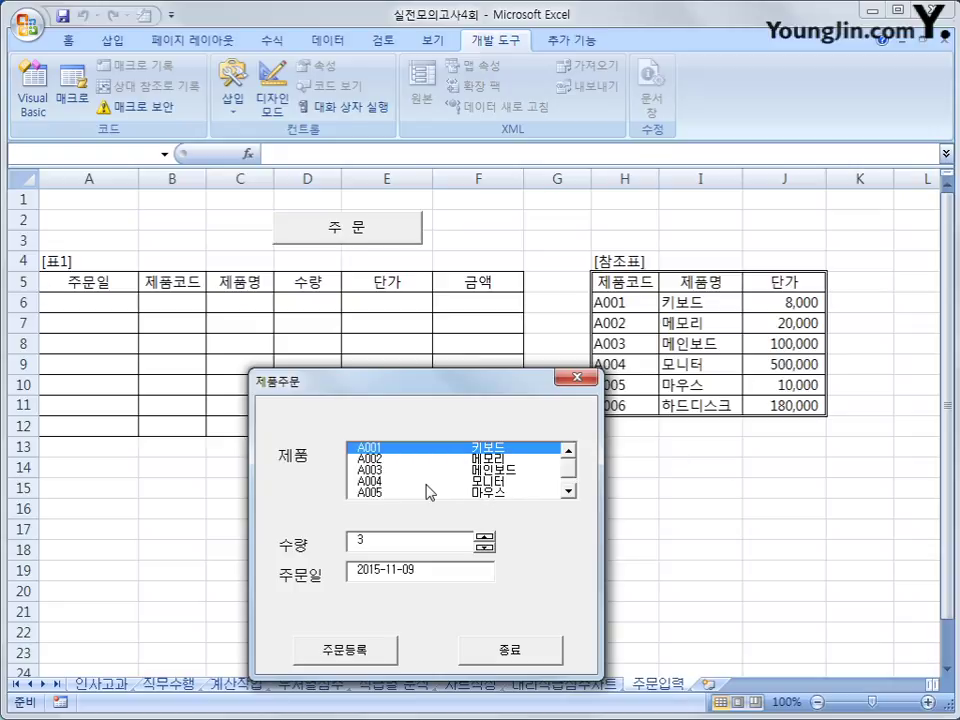
left_click(377, 450)
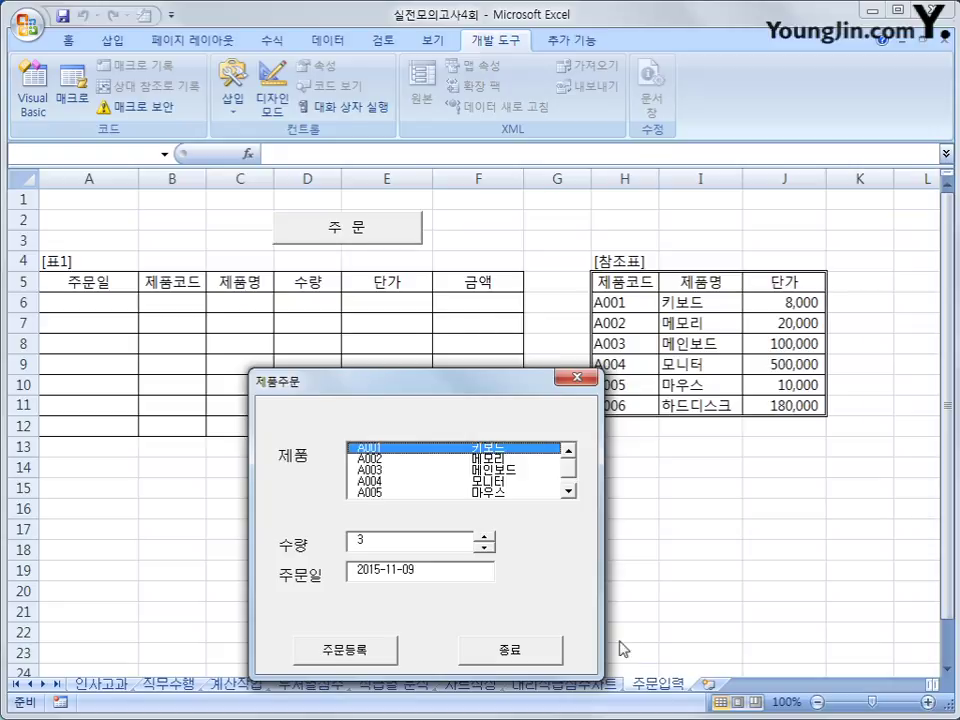
left_click(577, 377)
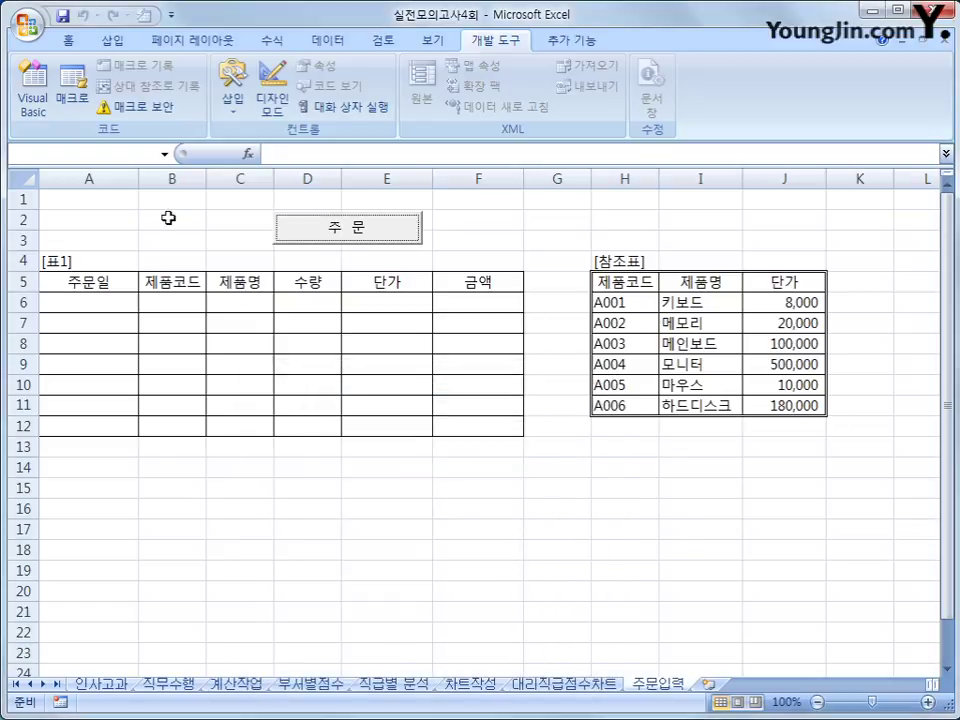
Step: Reopen the form in the Visual Basic editor and create the Click event procedure for the 주문등록 button, starting an indented line
left_click(34, 100)
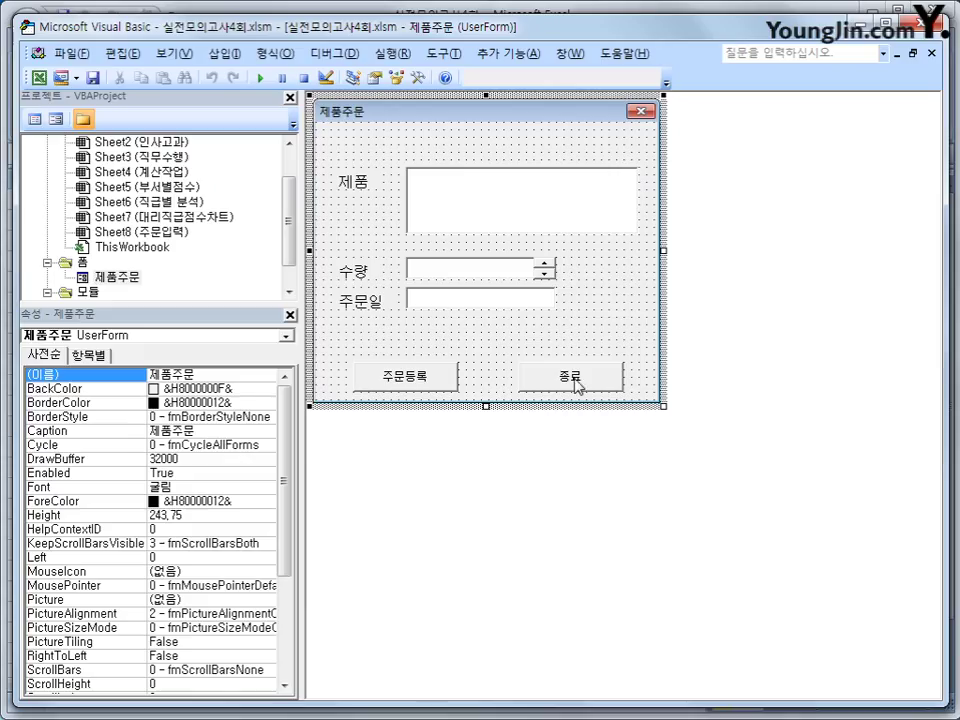
double_click(439, 386)
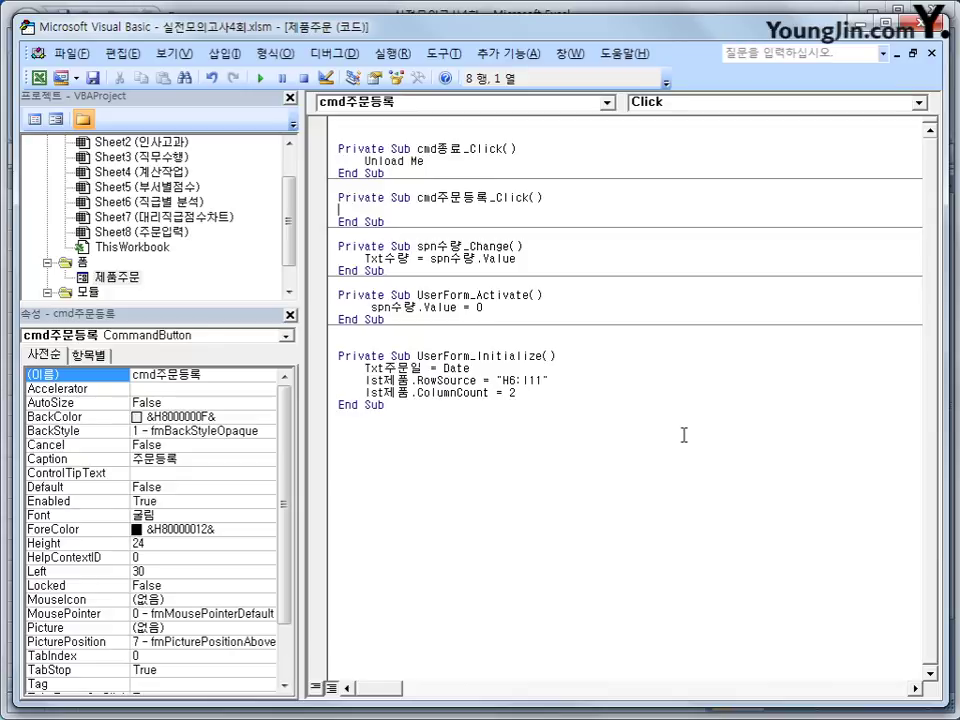
key("Tab")
key("Return")
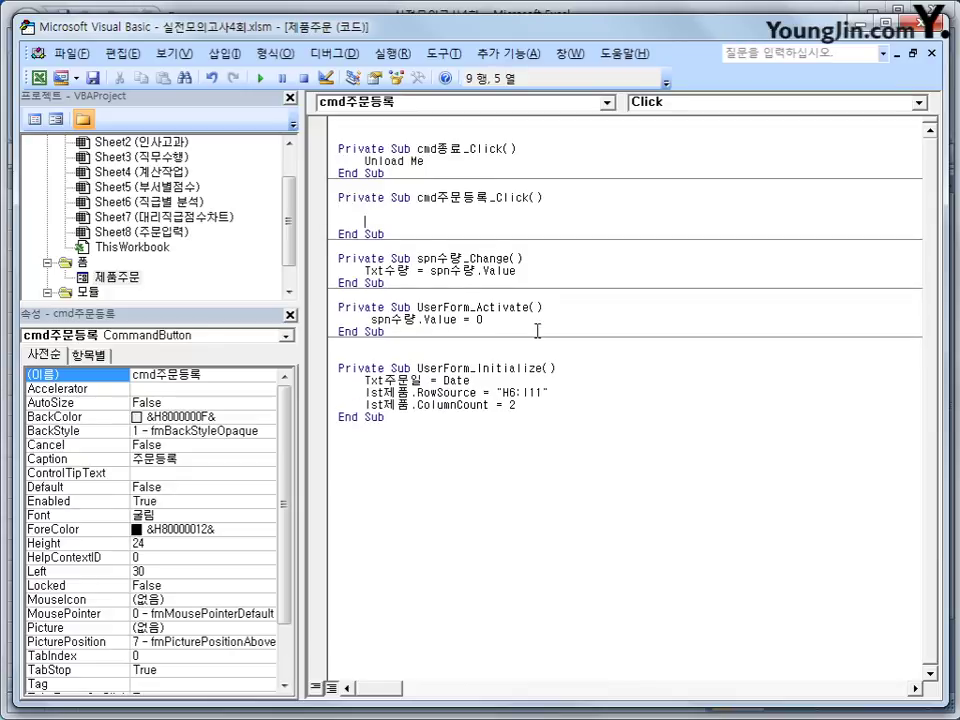
Step: On the 주문입력 sheet, examine the rows above 표1 and its first entry row to work out where orders are written
left_click(38, 77)
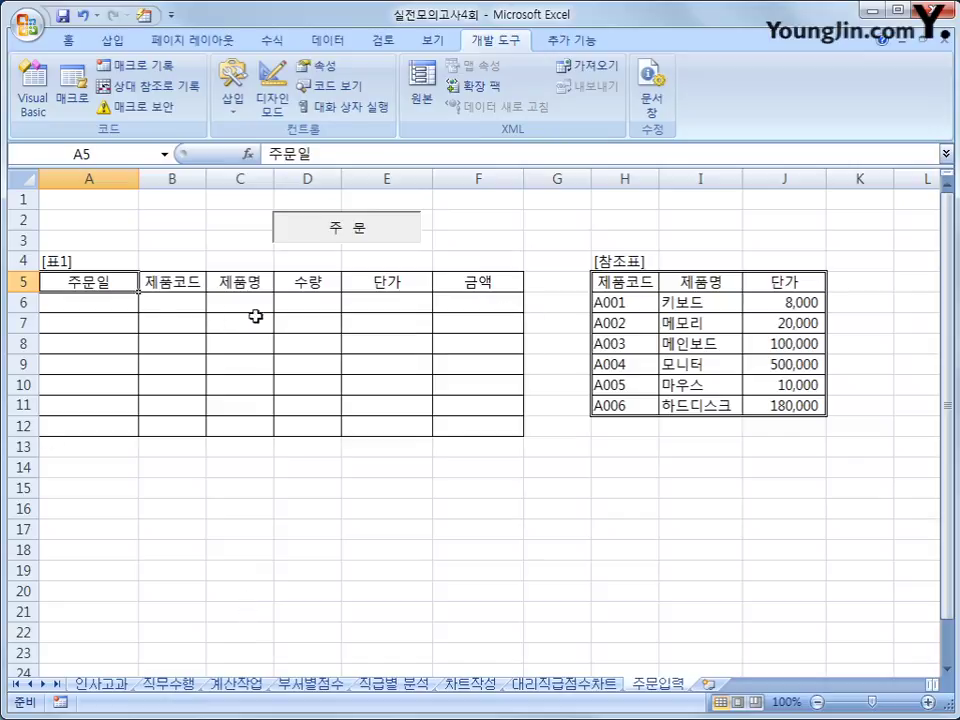
left_click(92, 263)
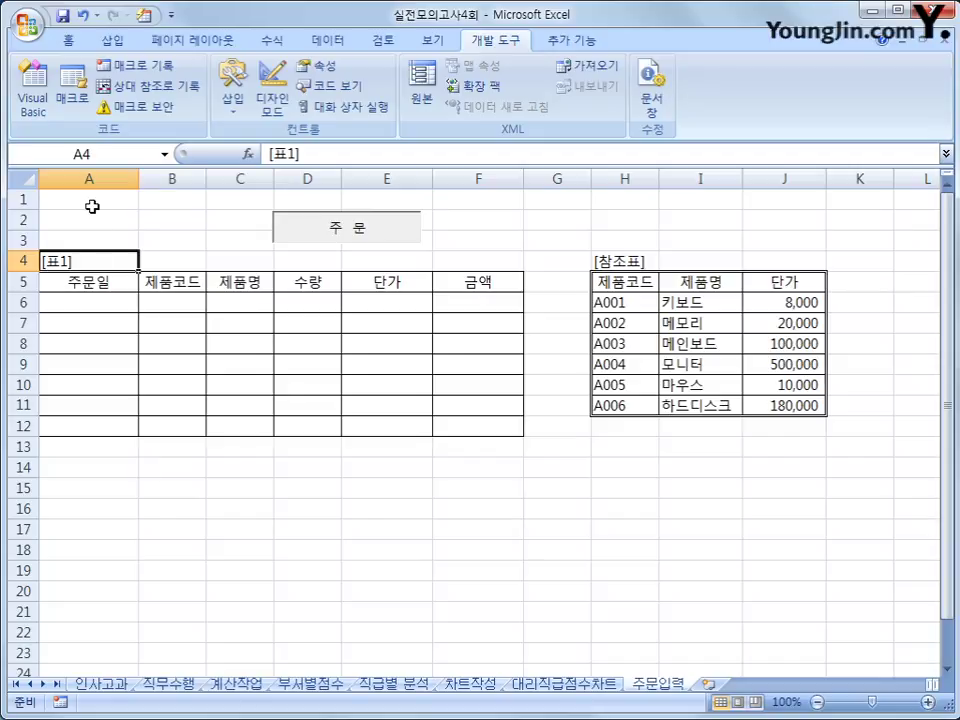
left_click_drag(92, 202, 87, 246)
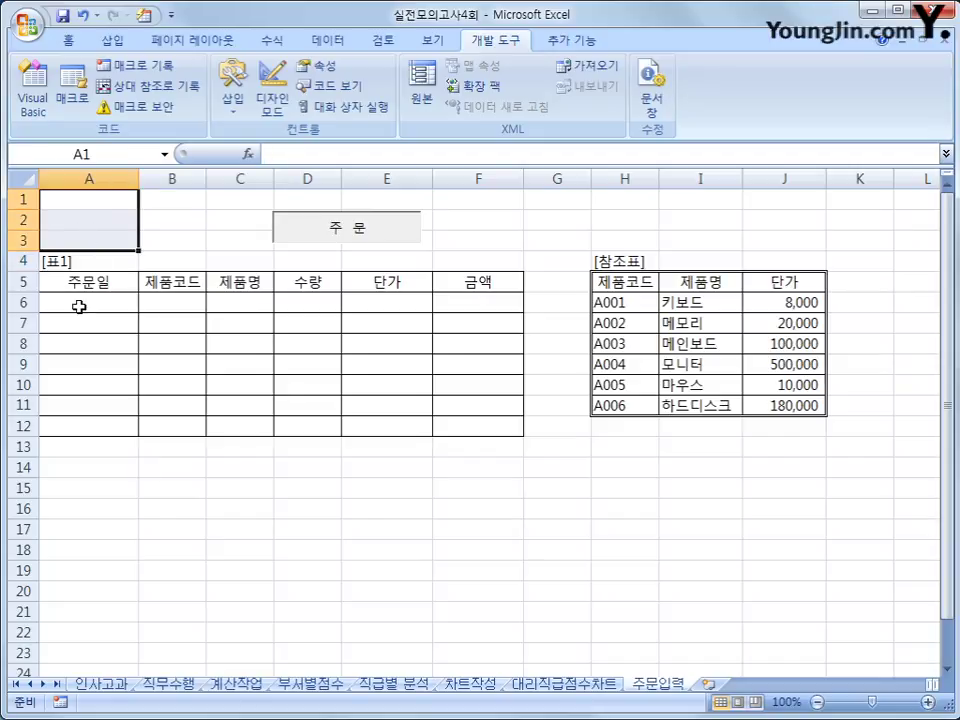
left_click(78, 306)
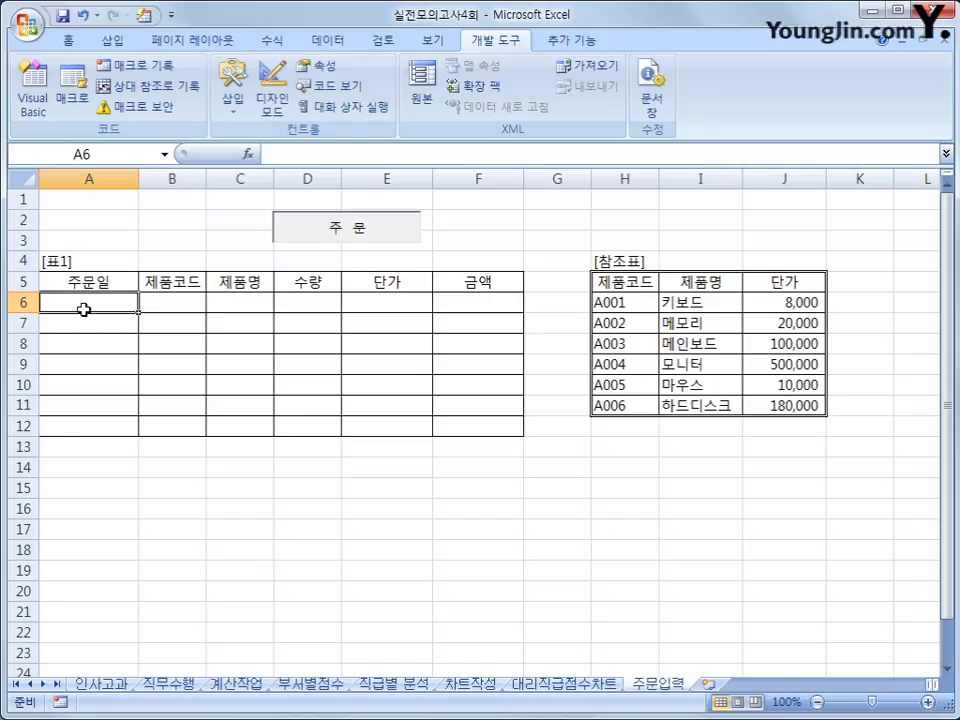
Step: In the cmd주문등록_Click procedure, add the line i = Range("A5").CurrentRegion.Rows.Count + 4 to find the entry row
left_click(33, 92)
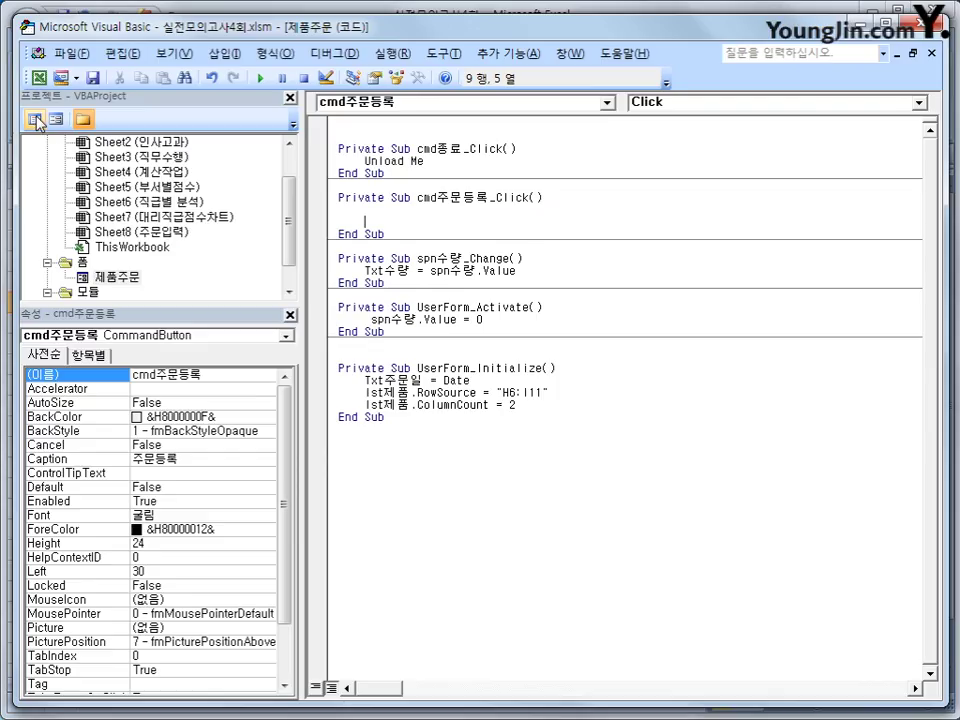
type("i =range(\"")
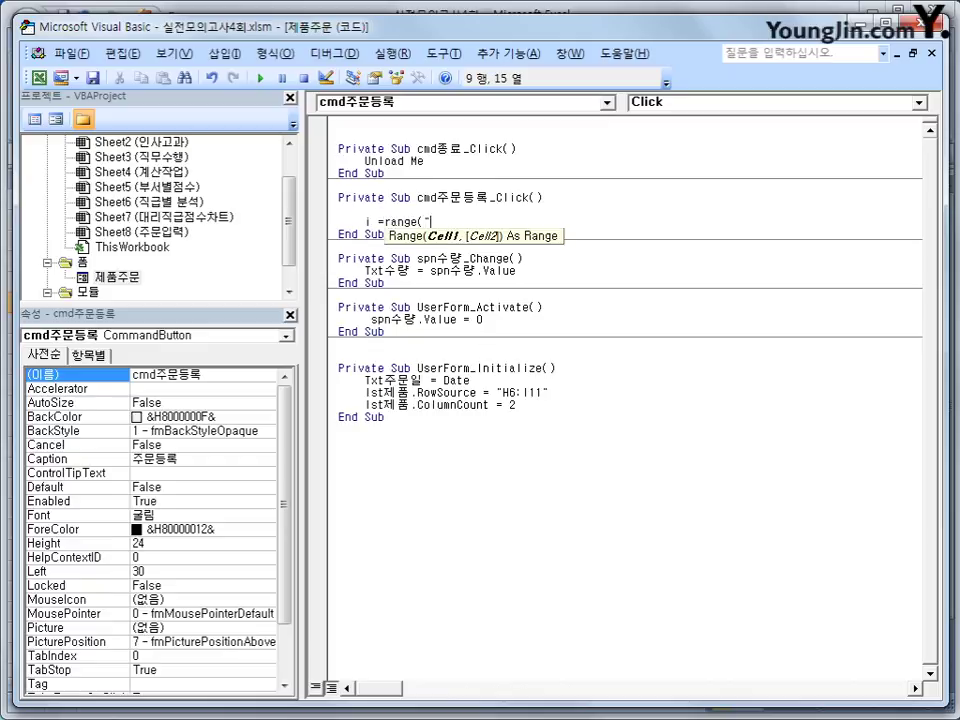
type("A5\").c")
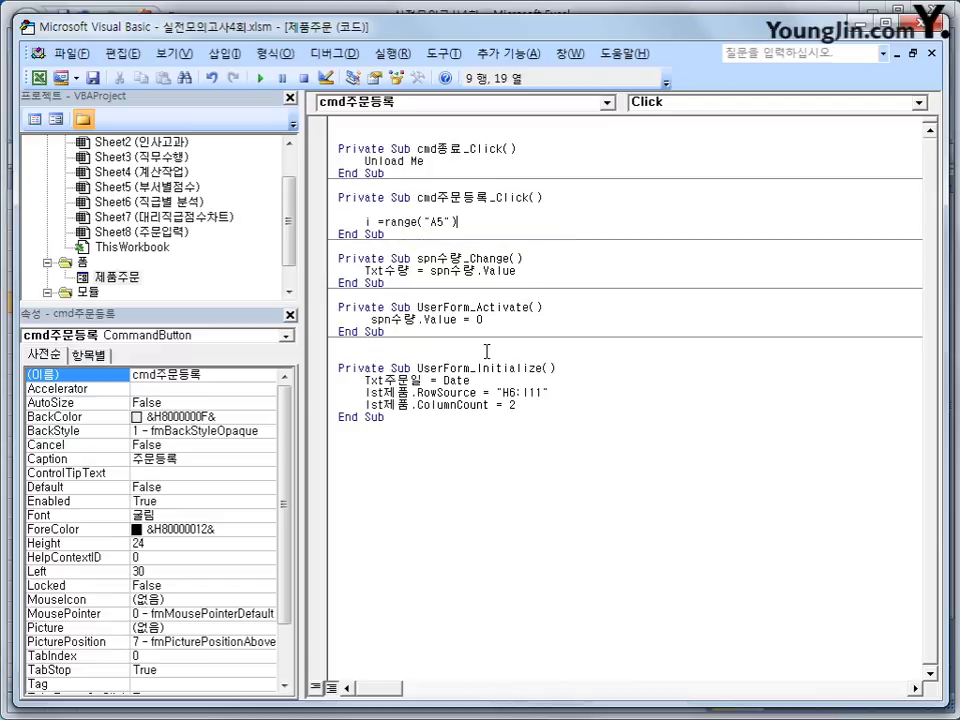
type("u")
key("Down")
key("Tab")
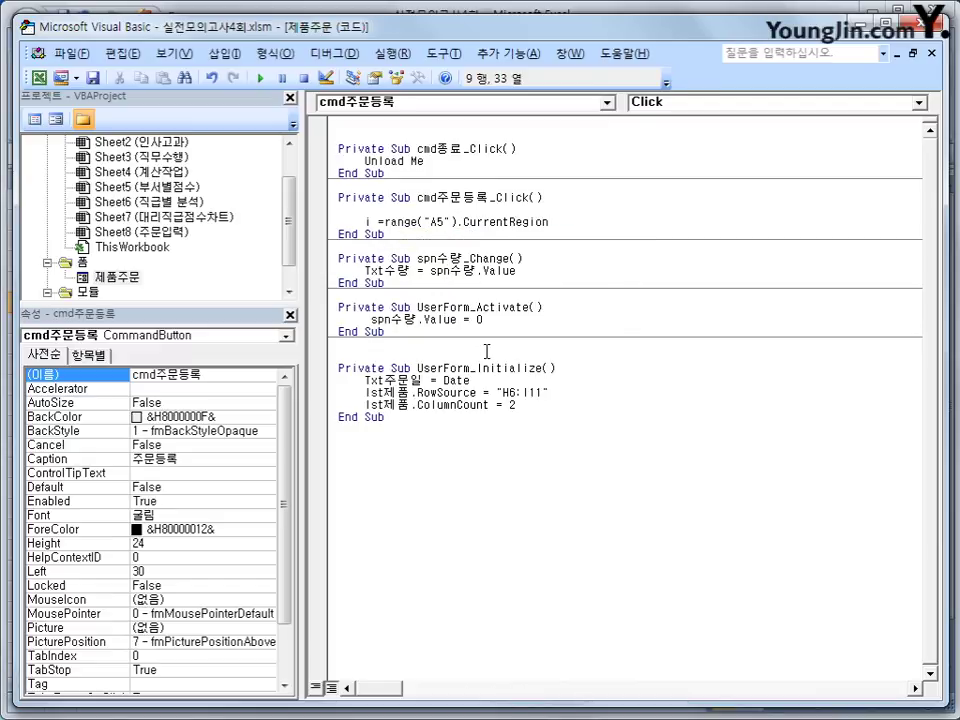
type(".Rows.Count + 4")
key("Return")
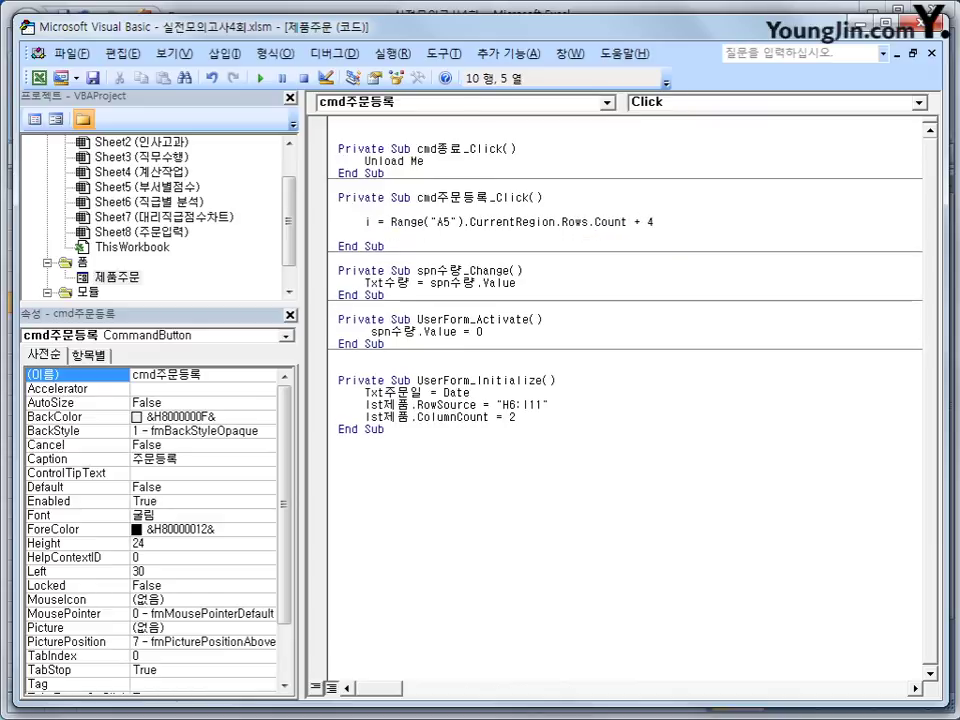
Step: Below a blank line, add iRow = lst제품.ListIndex + 6 to locate the selected product's row
key("Return")
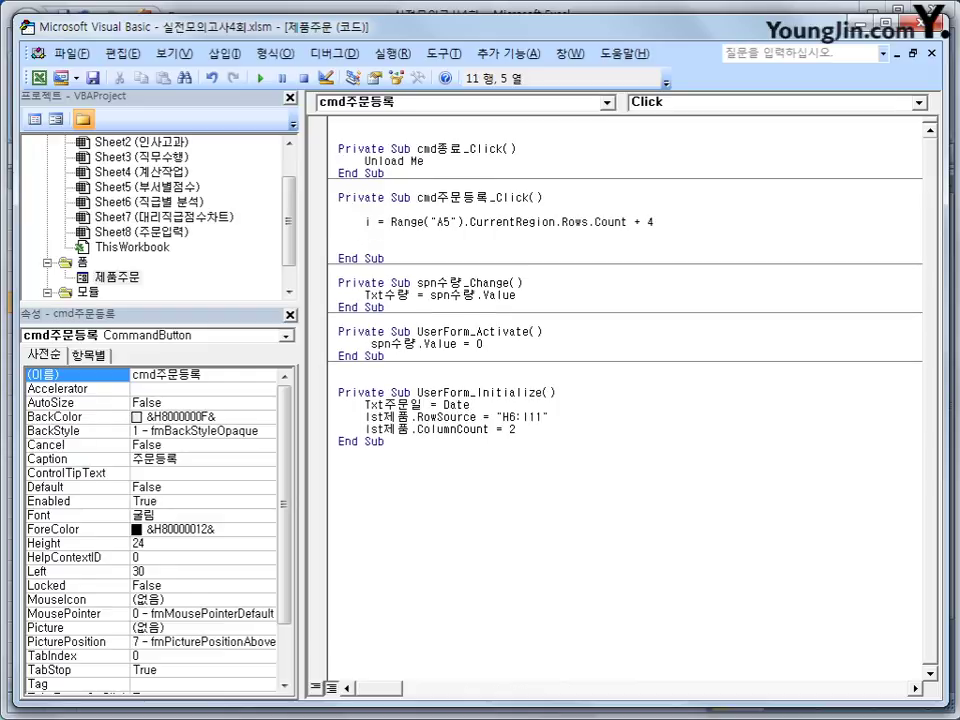
type("iRow =lst")
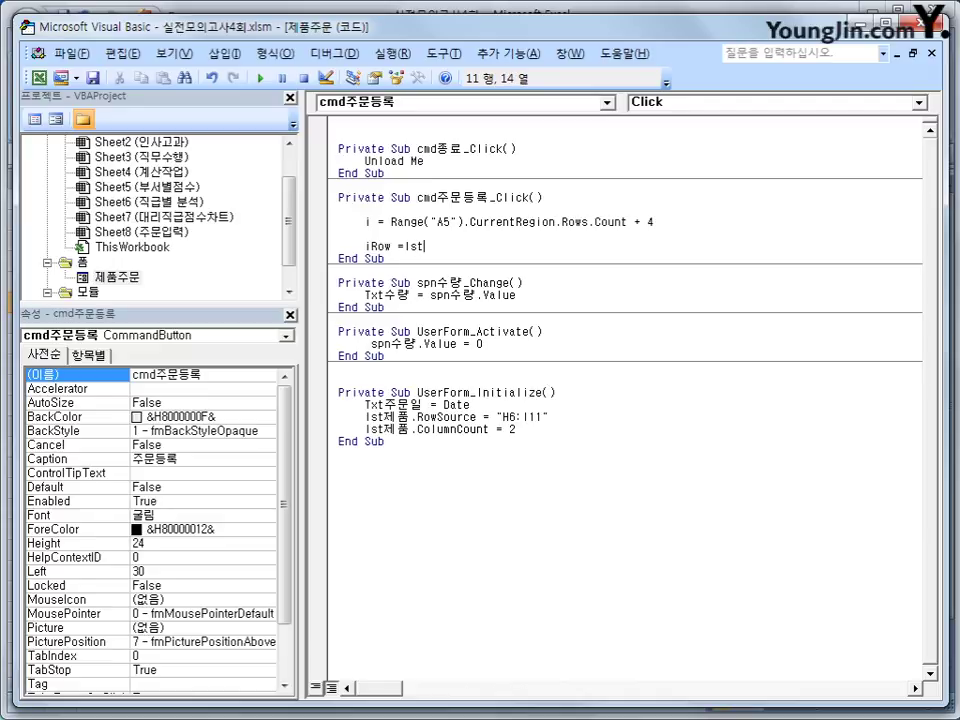
type("제품.listin")
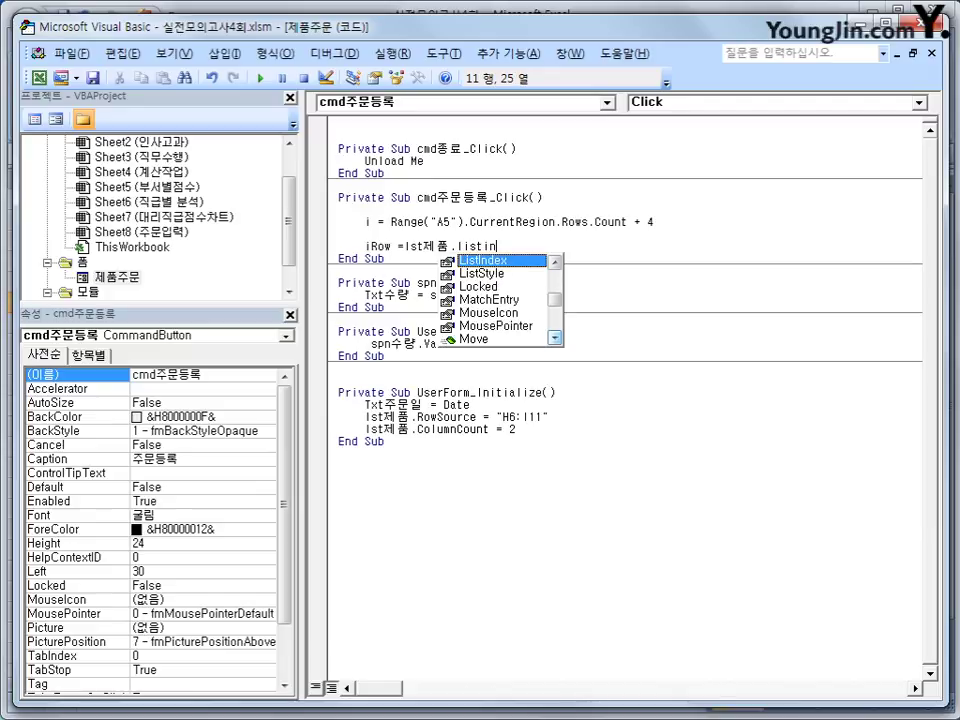
key("Tab")
type("+ 6")
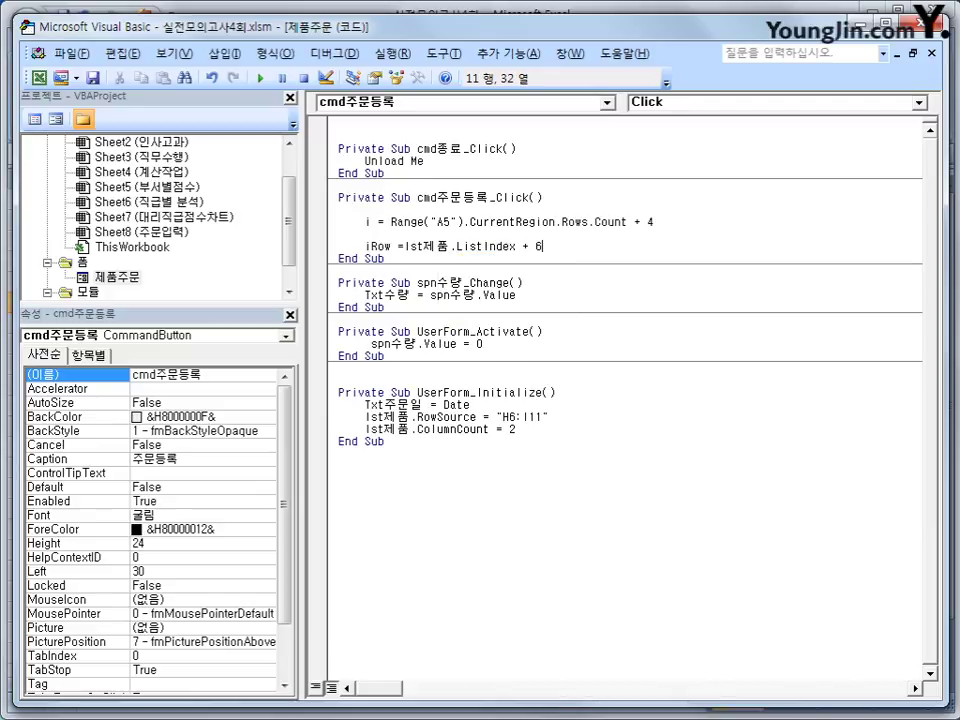
key("Return")
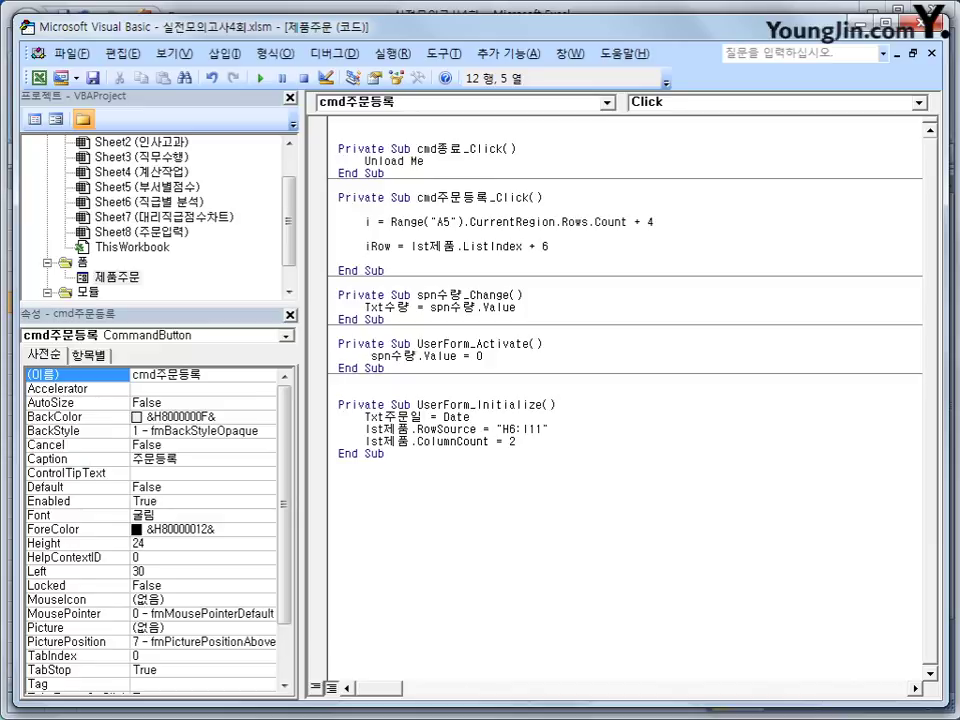
Step: Below another blank line, add Cells(i, 1) = Txt주문일 to write the order date in the first column
key("Return")
type("cells")
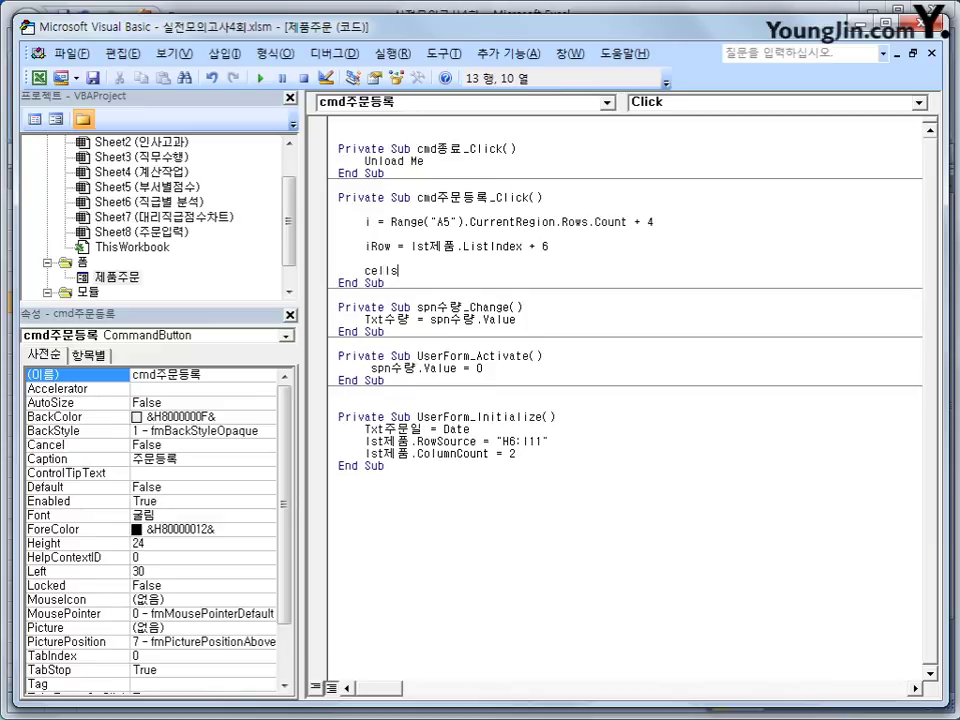
type("(i,1) = txt주문일")
key("Return")
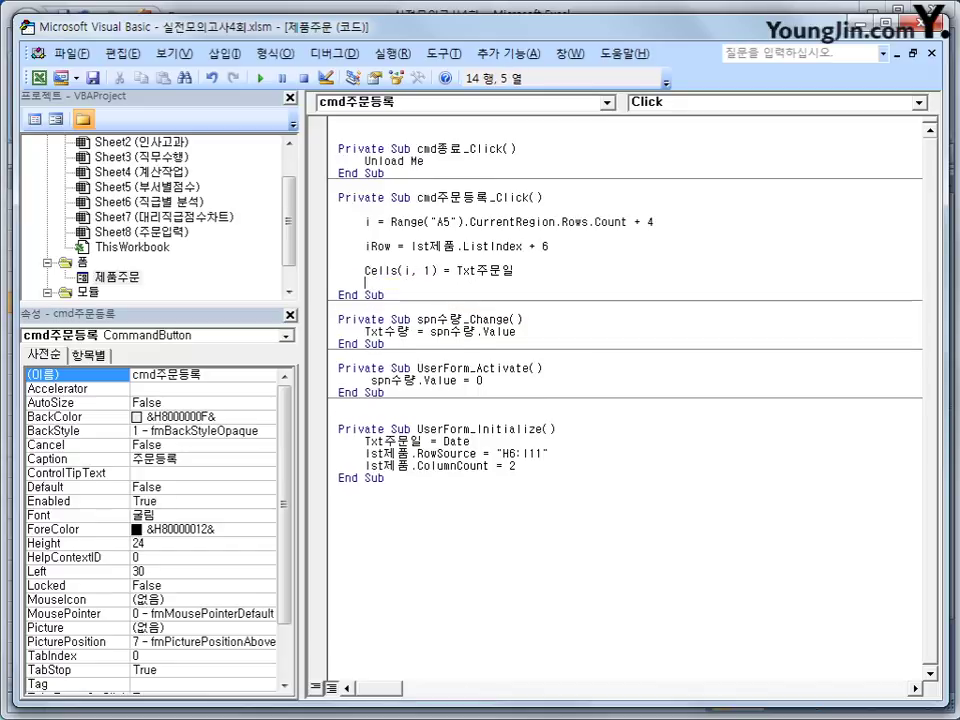
Step: Duplicate the order-date line and edit the copy to read Cells(i, 2) = lst제품
key("shift+End")
key("ctrl+c")
key("Down")
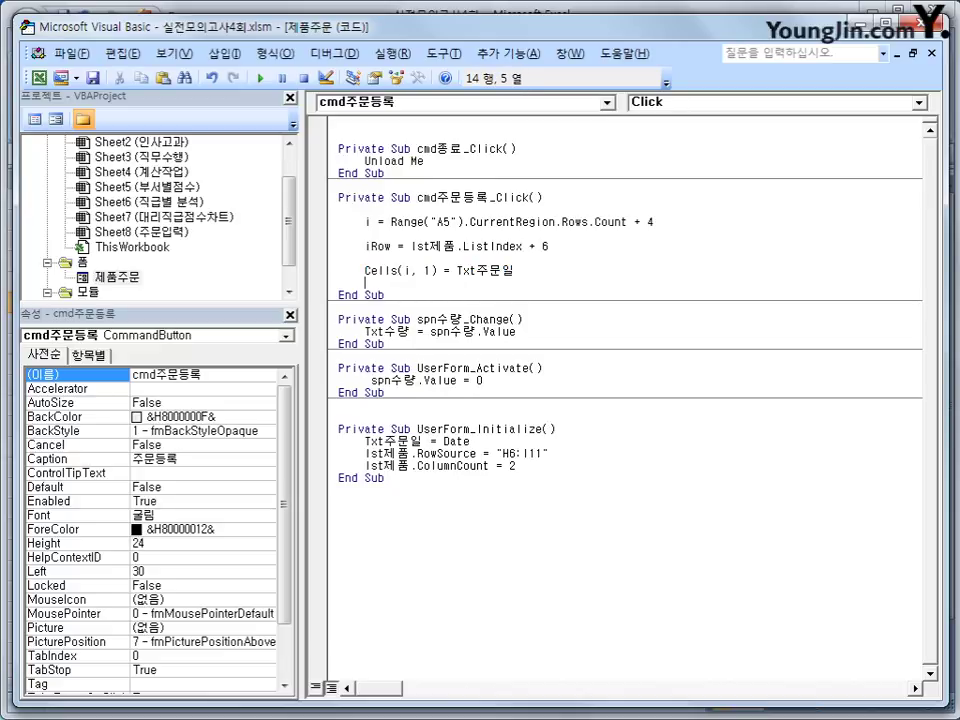
key("ctrl+v")
key("Return")
key("Up")
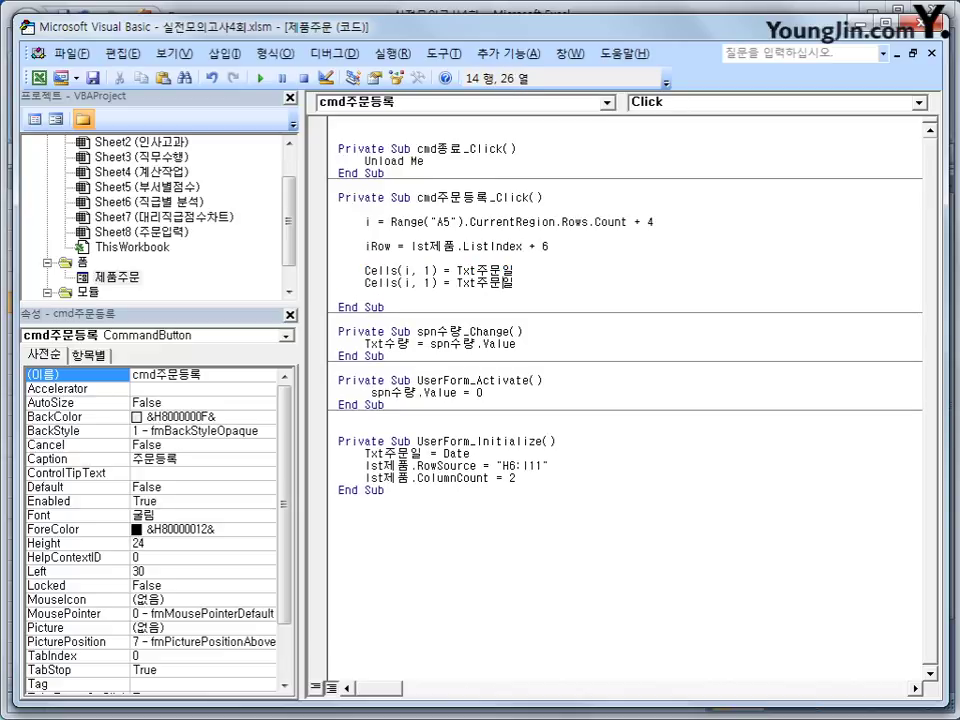
left_click(376, 283)
key("Delete")
type("2")
key("shift+Left")
key("shift+Left")
key("shift+Left")
key("shift+Left")
key("shift+Left")
key("shift+Left")
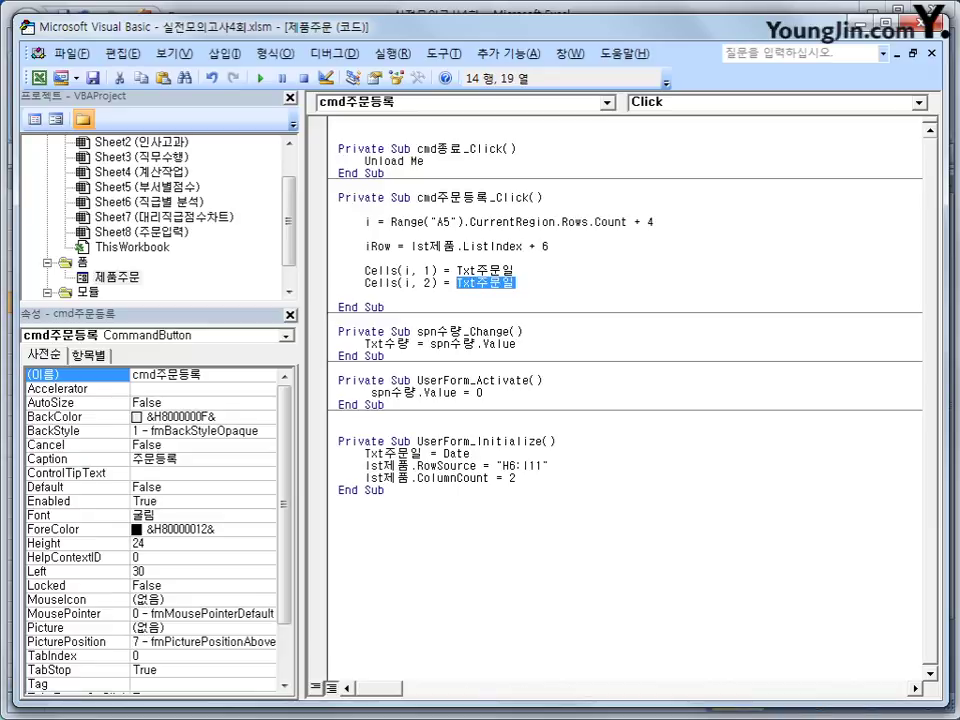
type("lst")
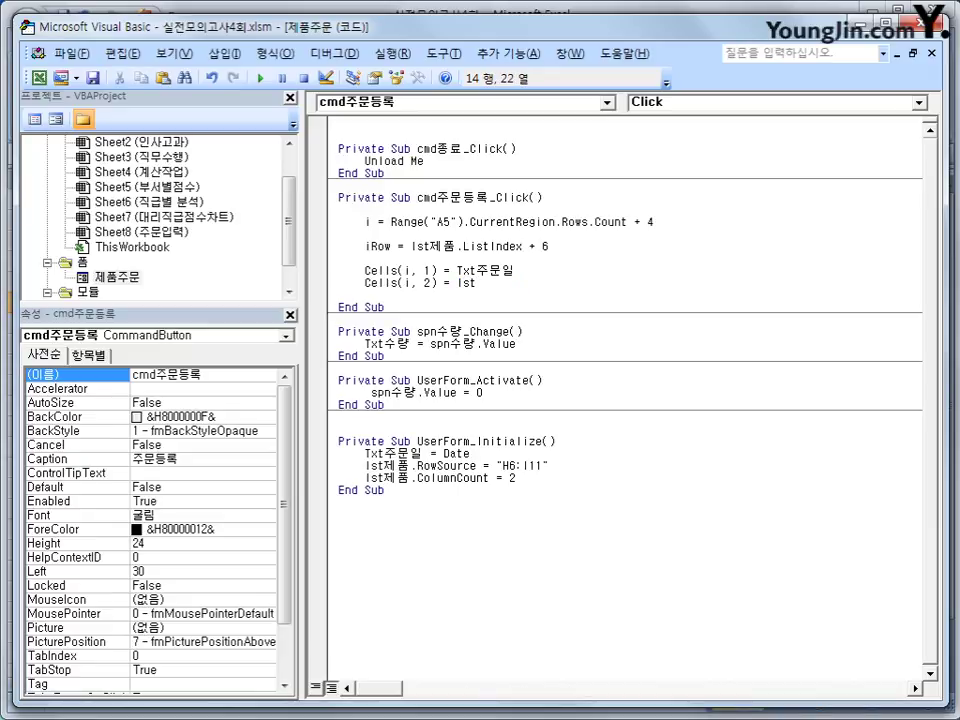
key("ctrl+space")
key("Return")
Step: Paste the copied line again and edit it to Cells(i, 3) = Cells(iRow, 9) for the product name
key("ctrl+v")
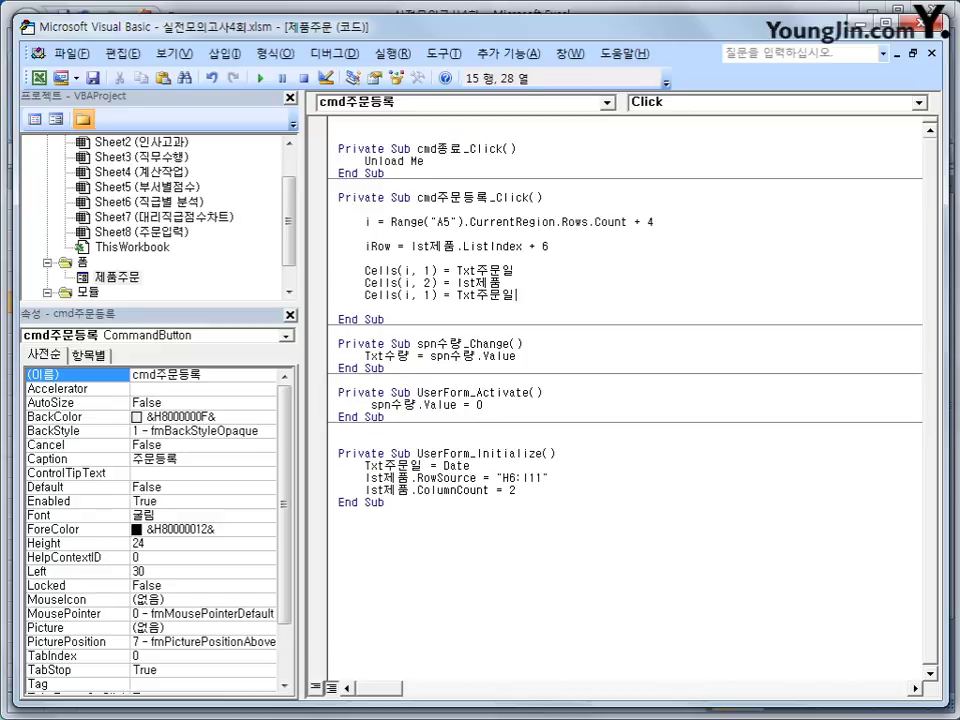
key("Left")
key("Left")
key("Left")
key("Left")
key("Left")
key("Left")
key("Left")
key("Left")
key("Left")
key("Left")
key("Left")
key("Right")
key("Delete")
type("3")
key("shift+Left")
key("shift+Left")
key("shift+Left")
key("shift+Left")
key("shift+Left")
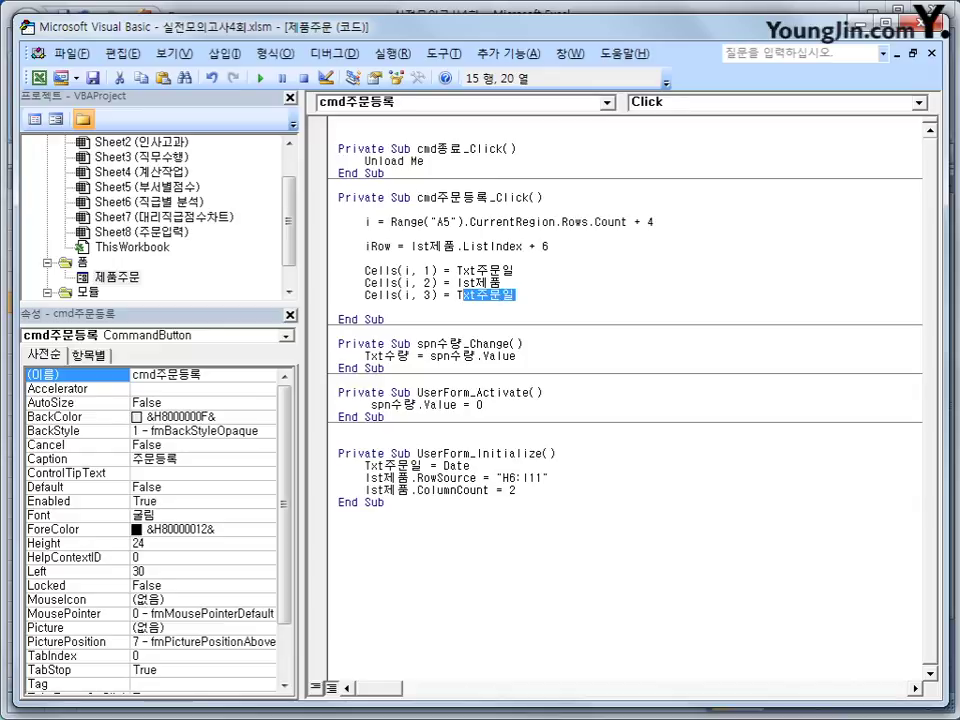
key("shift+Left")
type("cells(")
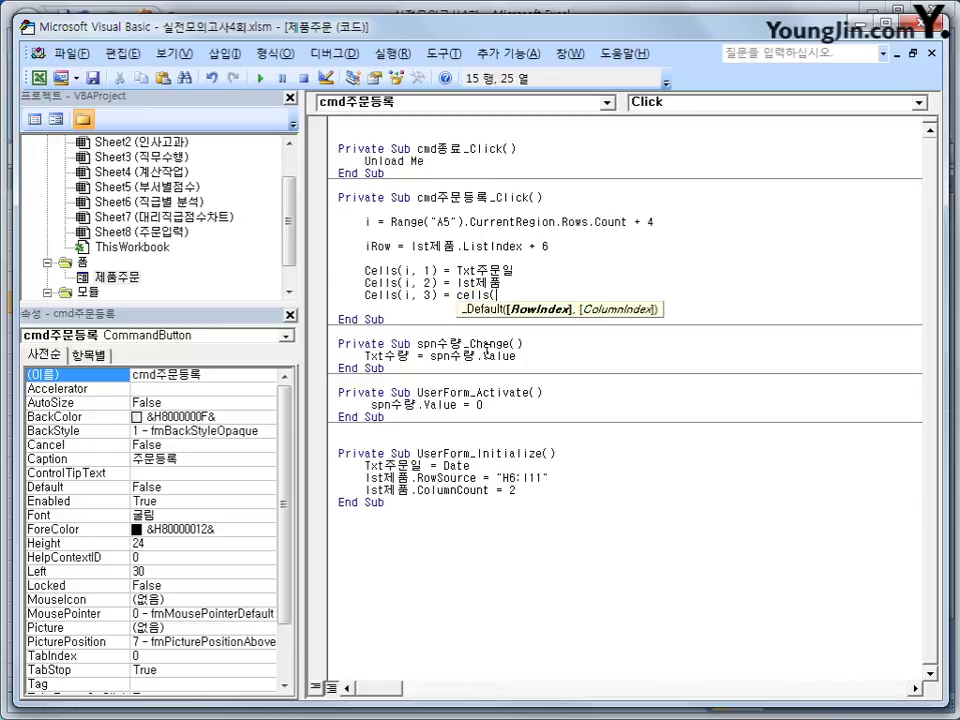
type("iRow, 9")
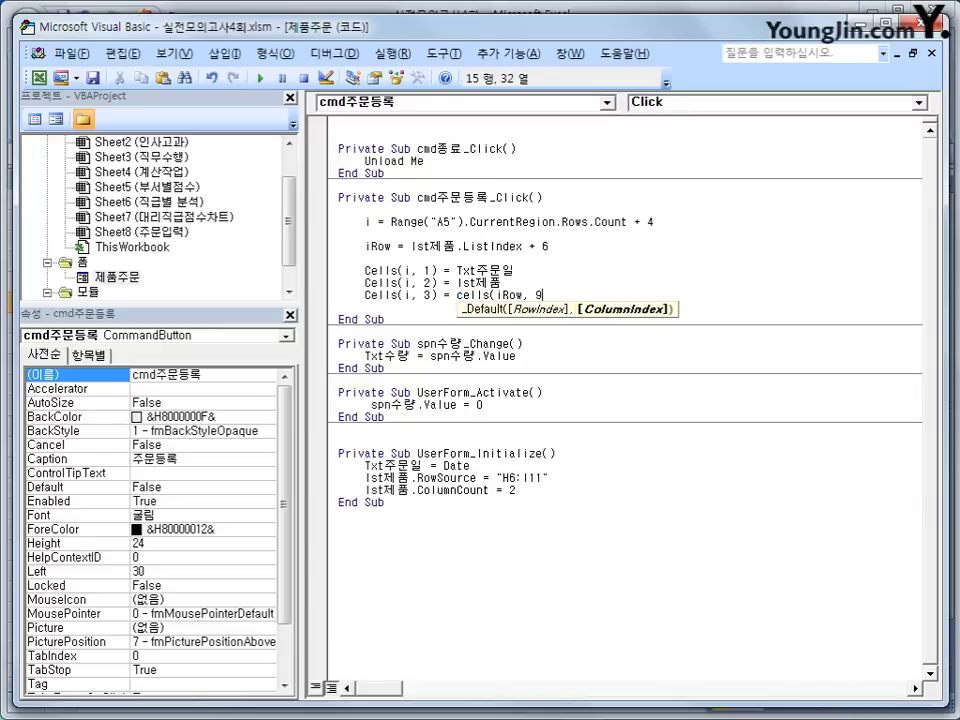
key("Return")
Step: Paste the line for the fourth column and edit it to Cells(i, 4) = Txt수량.Value
key("ctrl+v")
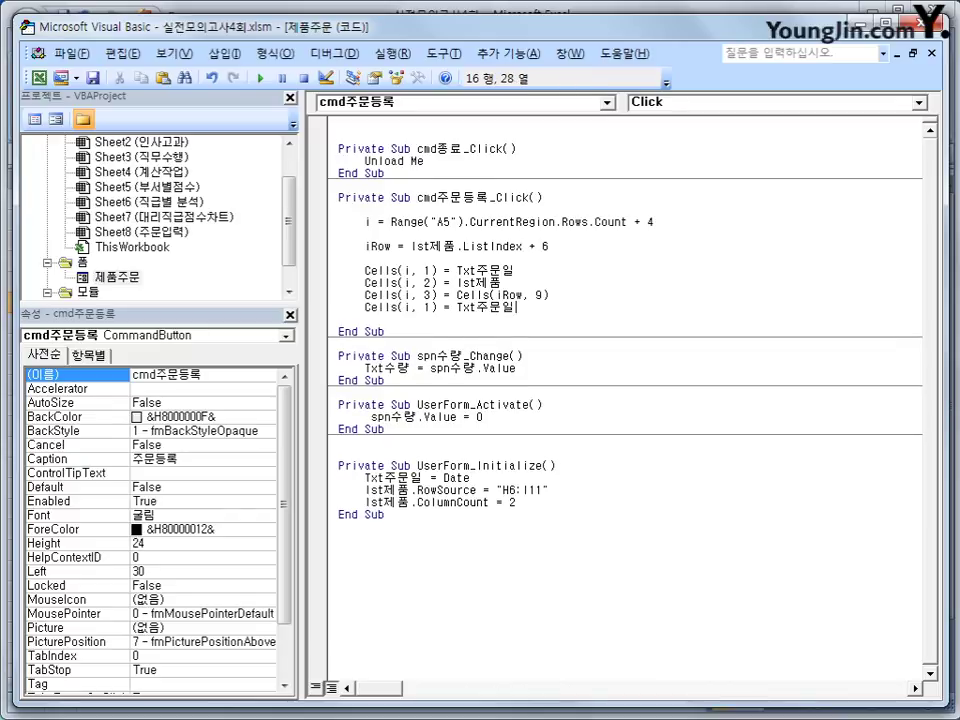
key("Left")
key("Left")
key("Left")
key("Left")
key("Left")
key("Left")
key("Left")
key("Left")
key("Left")
key("Left")
key("Left")
key("Delete")
type("4")
key("End")
key("shift+Left")
key("shift+Left")
key("shift+Left")
type("수량.va")
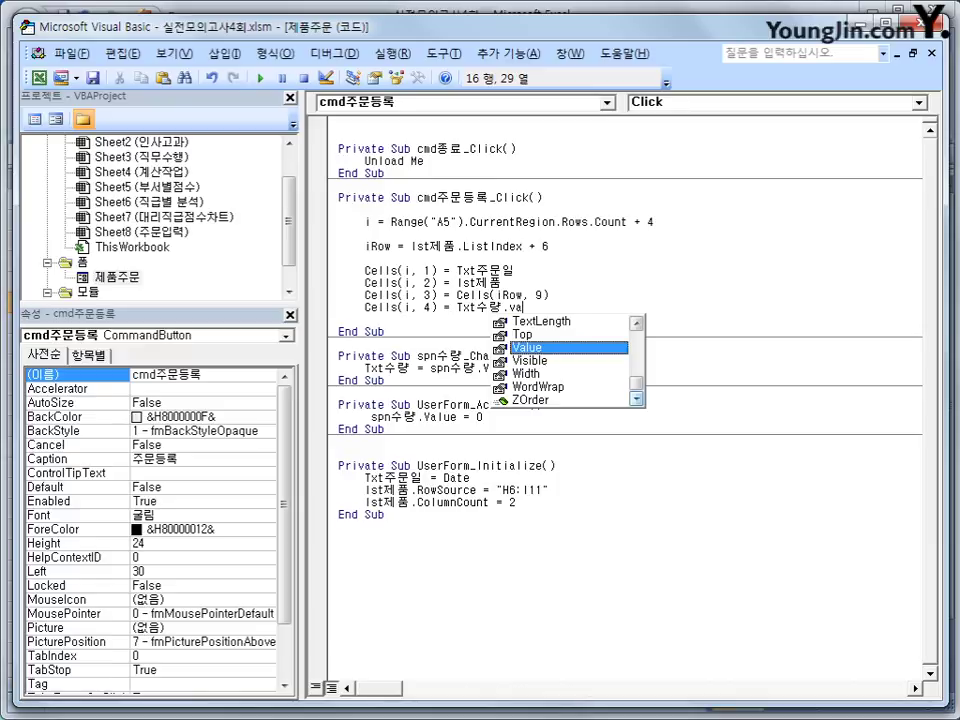
key("Tab")
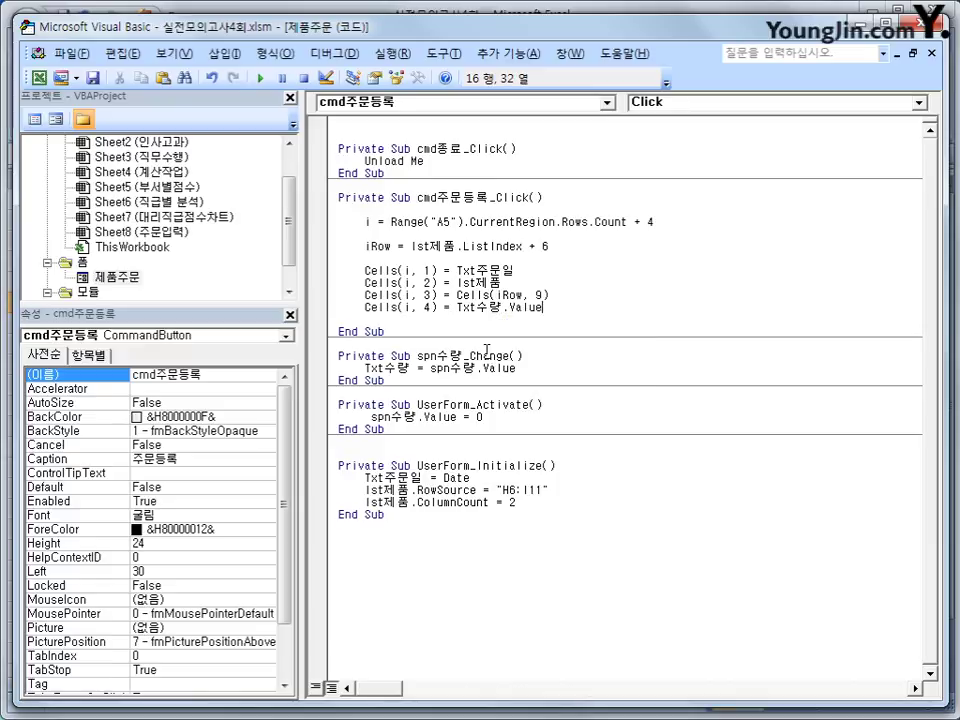
key("Return")
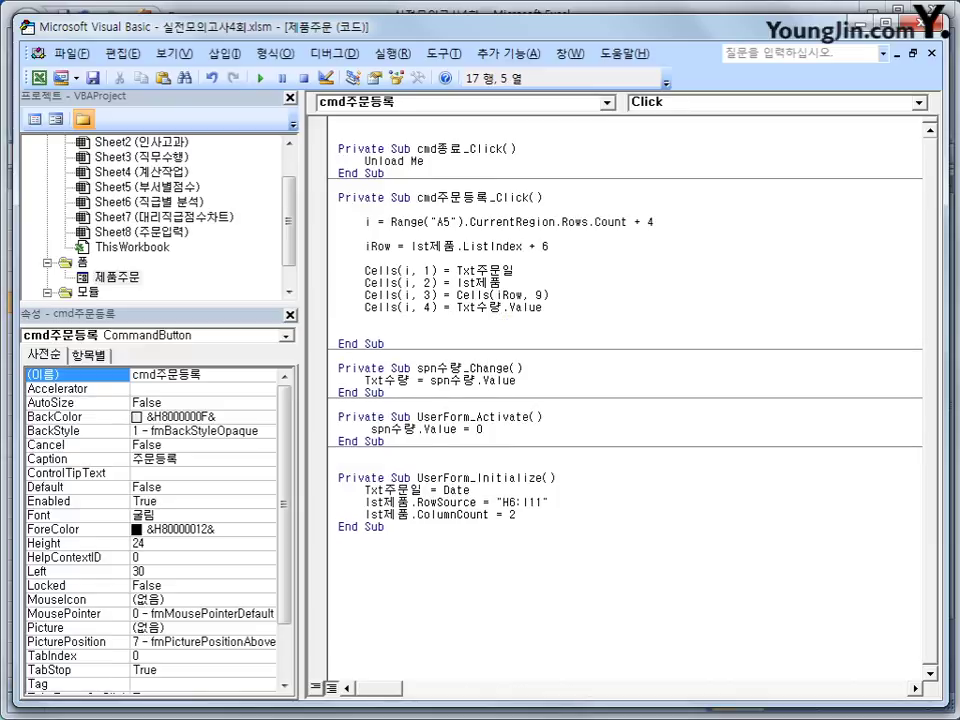
Step: Paste the line for the unit price and edit it to Cells(i, 5) = Cells(iRow, 10).Value
key("ctrl+v")
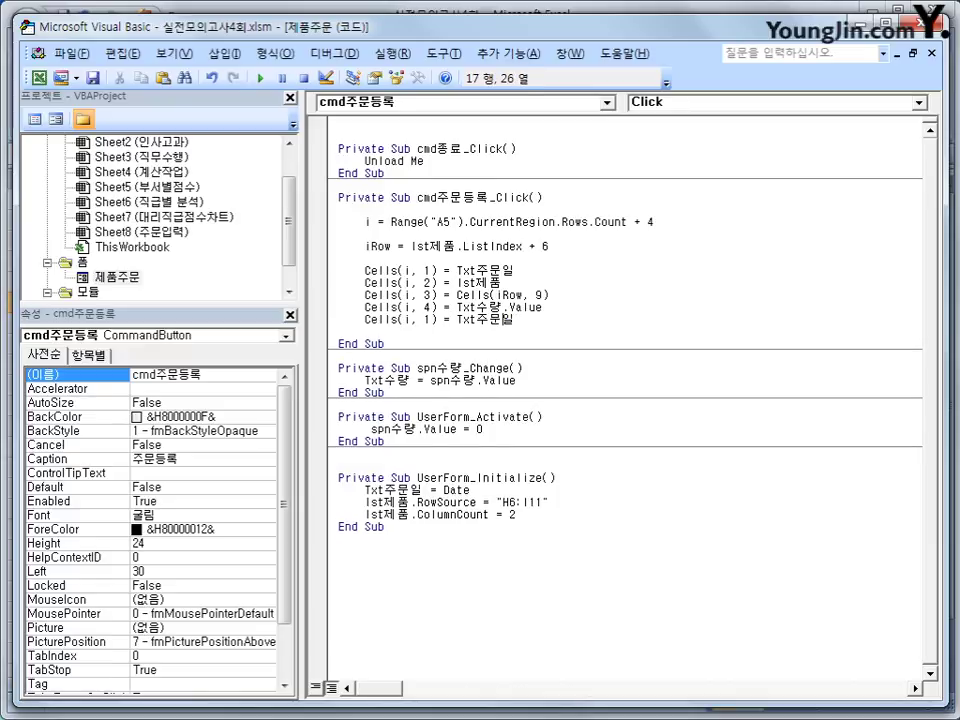
key("Left")
key("Left")
key("Left")
key("Left")
key("Left")
key("Left")
key("Left")
key("Left")
key("Left")
key("Left")
key("Left")
key("Left")
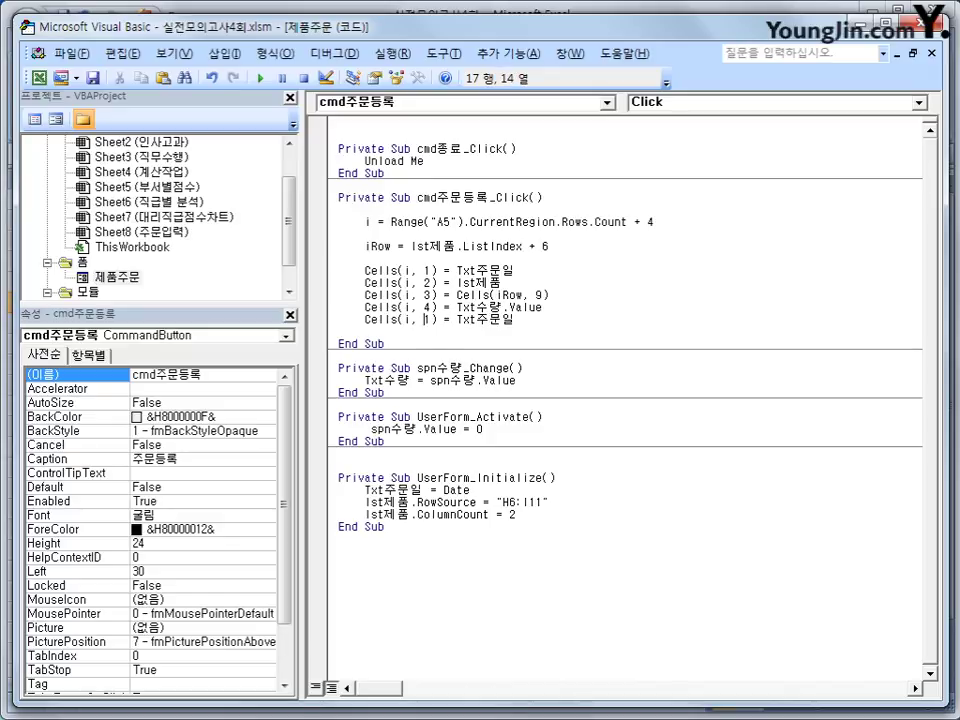
key("Delete")
type("5")
key("End")
key("shift+Left")
key("shift+Left")
key("shift+Left")
key("shift+Left")
key("shift+Left")
key("shift+Left")
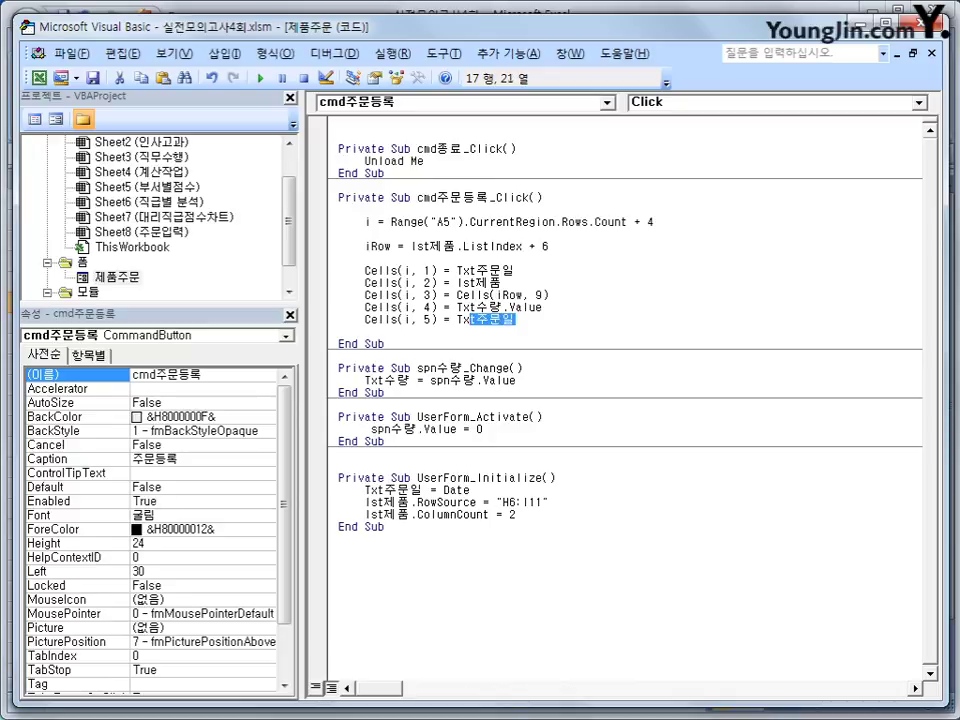
key("Delete")
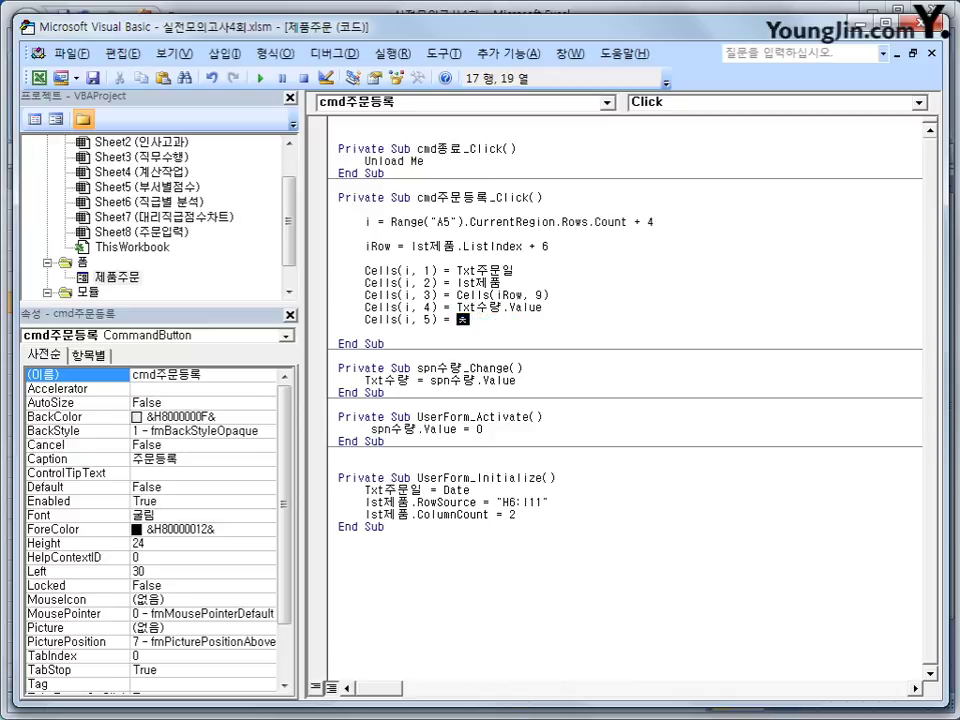
key("BackSpace")
type("cells(")
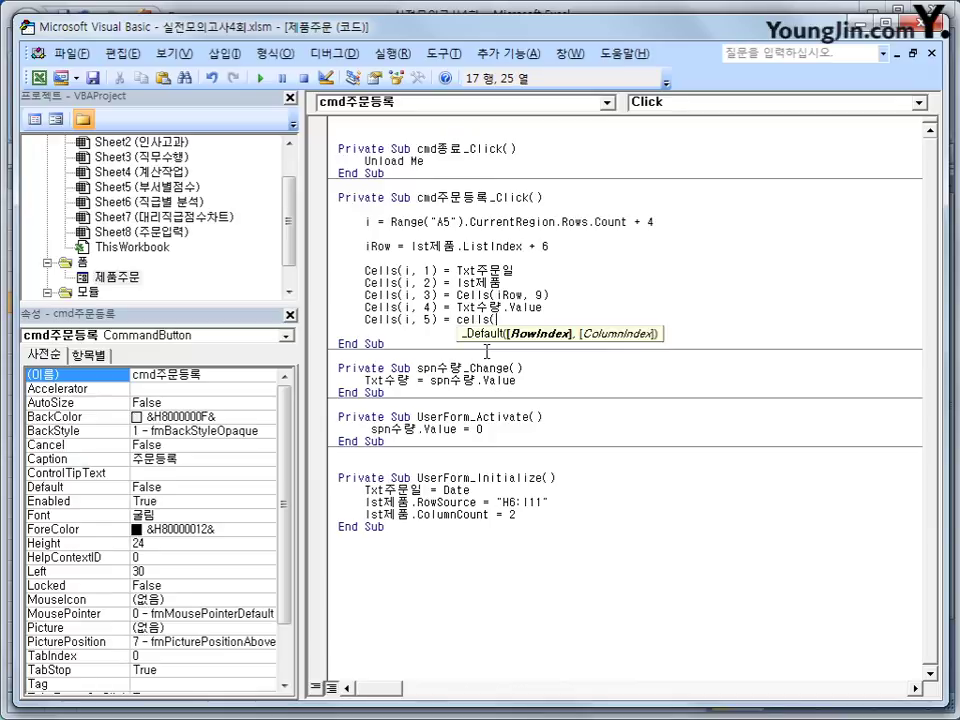
type("iRow,10")
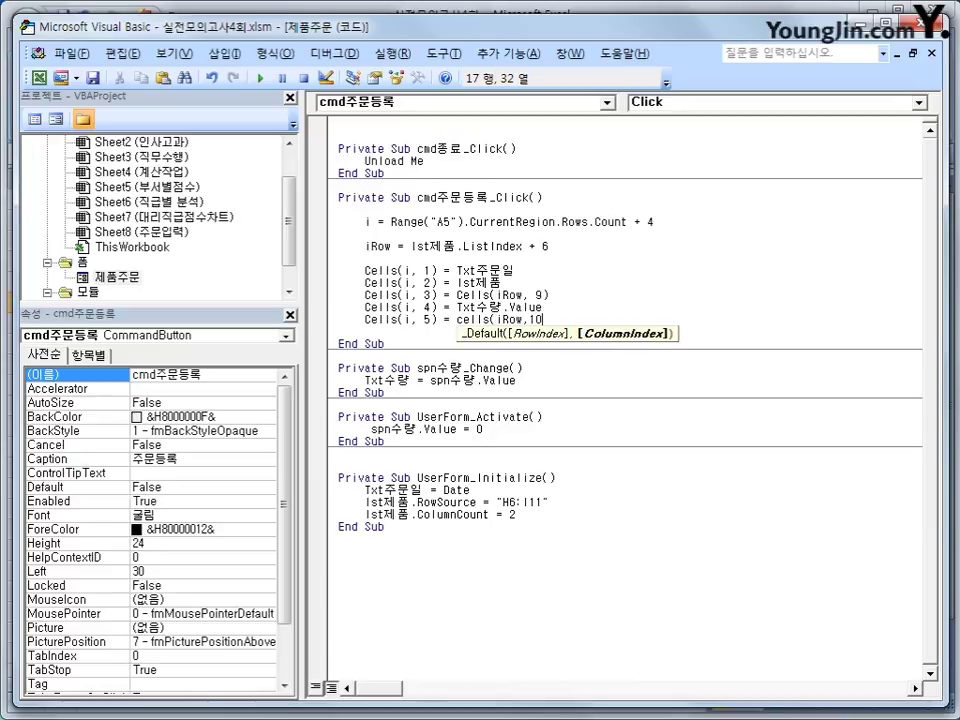
type(")")
type(".value")
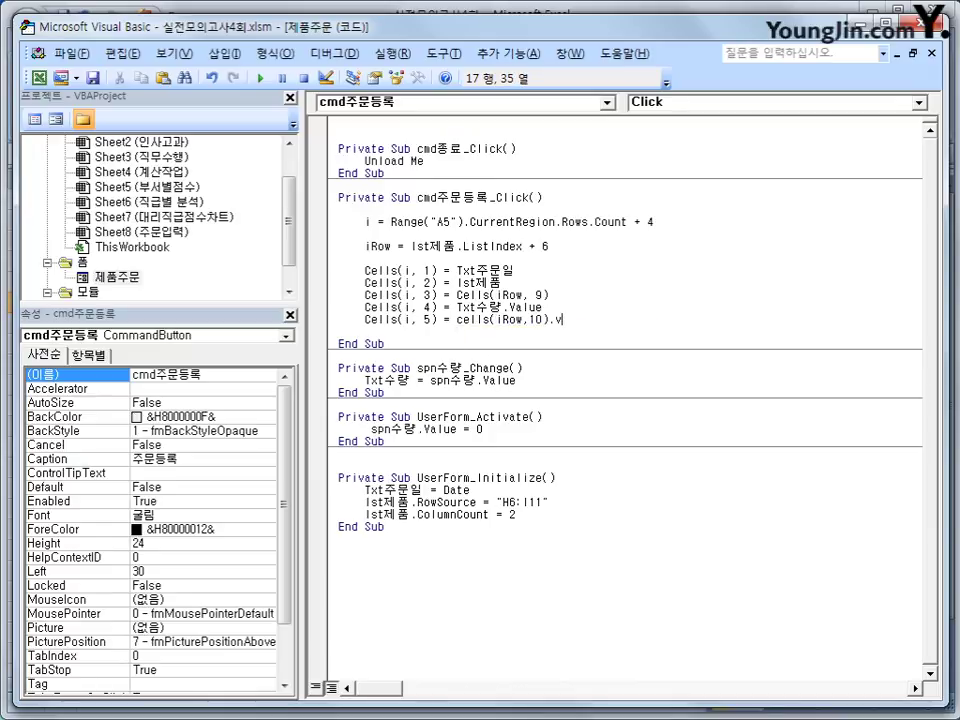
key("Return")
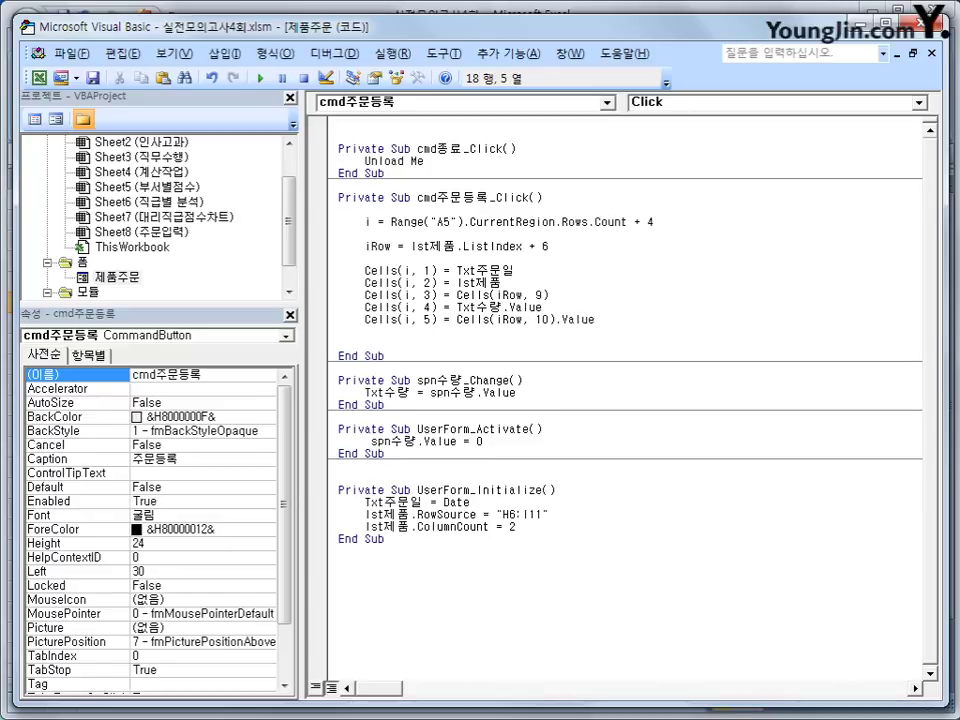
Step: Paste the order-date line again below the unit-price line and change its column index to 6
type("Cells(i, 1) = Txt주문일")
key("Left")
key("Left")
key("Left")
key("Left")
key("Left")
key("Left")
key("Left")
key("Left")
key("Left")
key("Left")
key("Left")
key("Left")
key("Left")
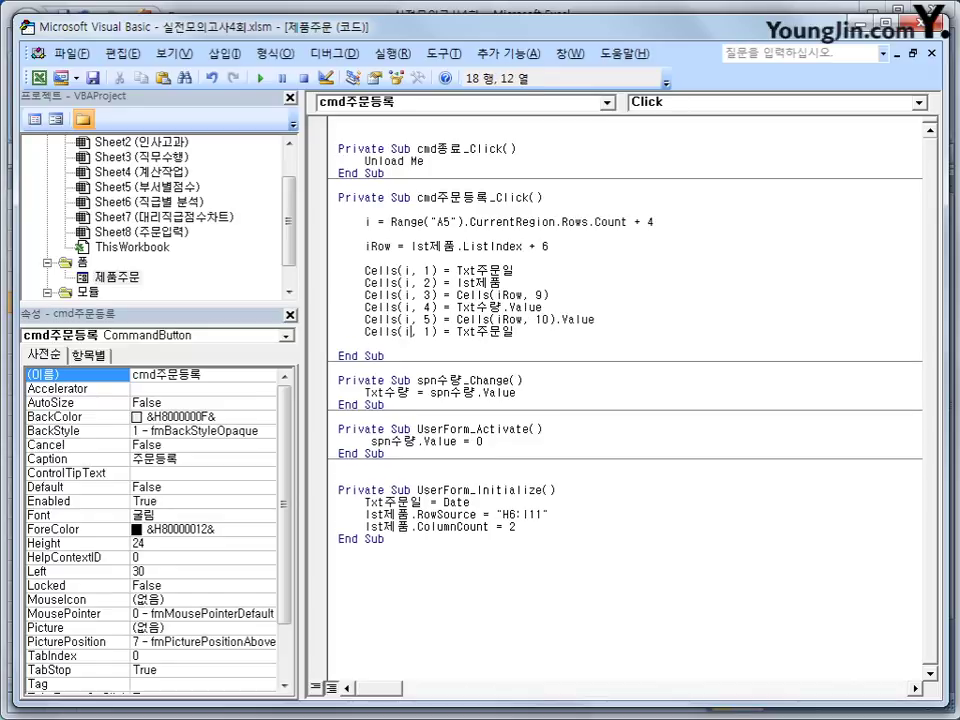
key("Right")
key("Right")
key("Delete")
type("6")
Step: Replace the sixth-column line's right-hand side so the amount is computed as Cells(i, 4) * Cells(i, 5)
key("End")
key("shift+Left")
key("shift+Left")
key("shift+Left")
key("shift+Left")
key("shift+Left")
key("shift+Left")
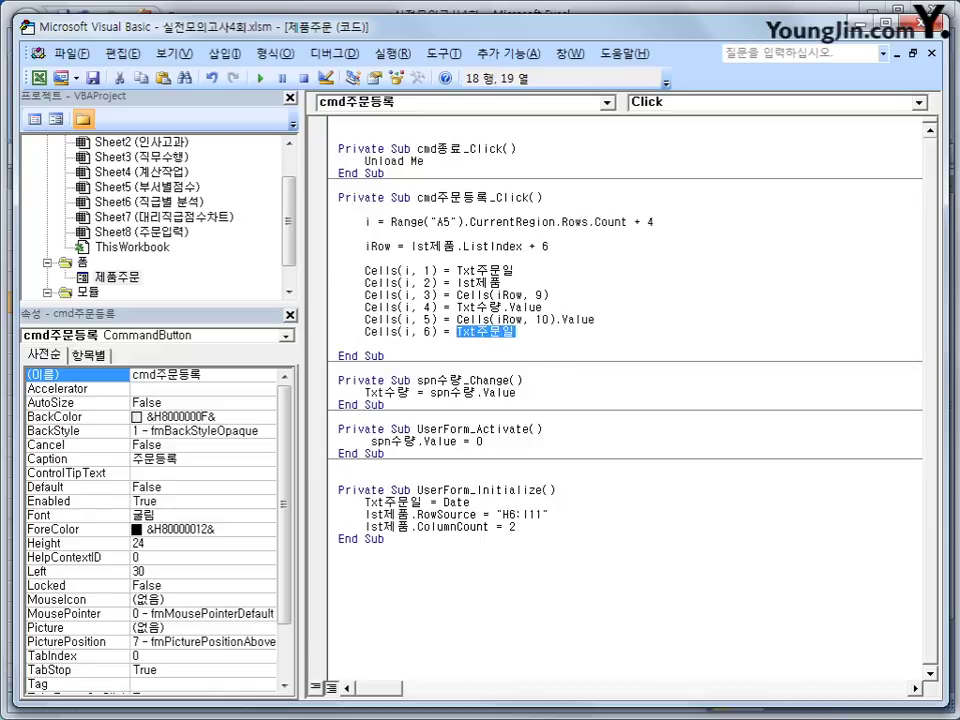
type("ㅊ디")
key("BackSpace")
key("BackSpace")
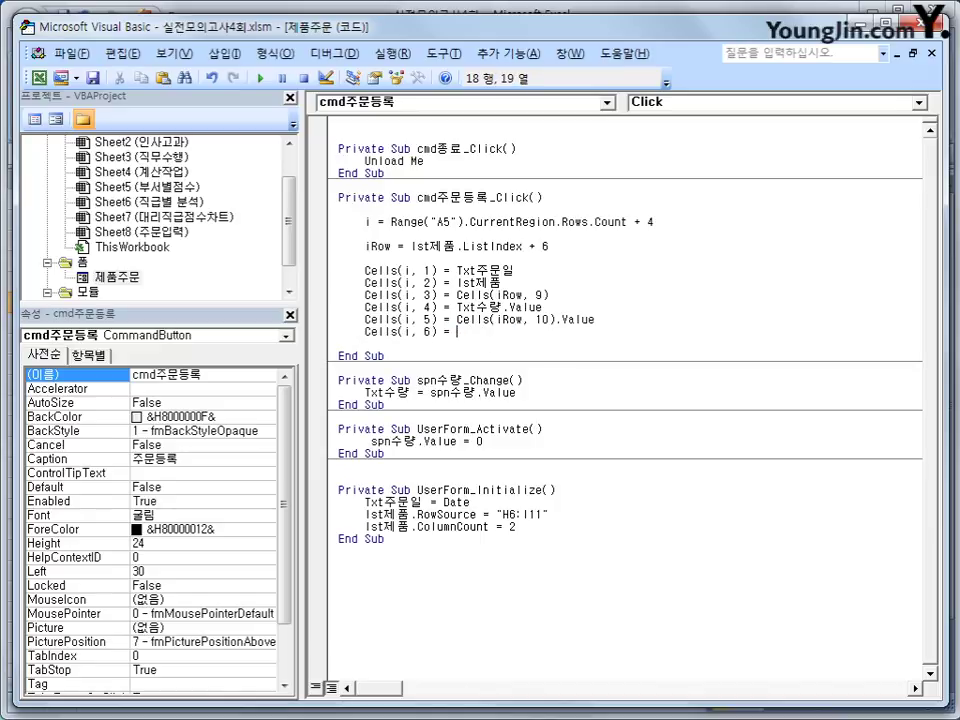
type("cells(i,4) + cells")
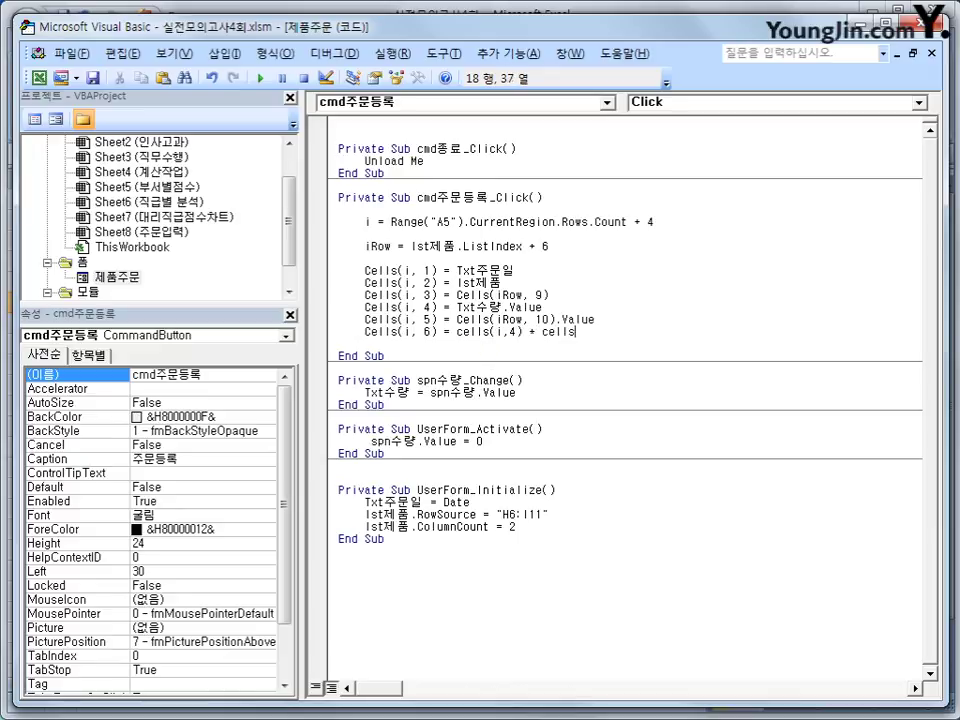
type("(i,5)")
key("Return")
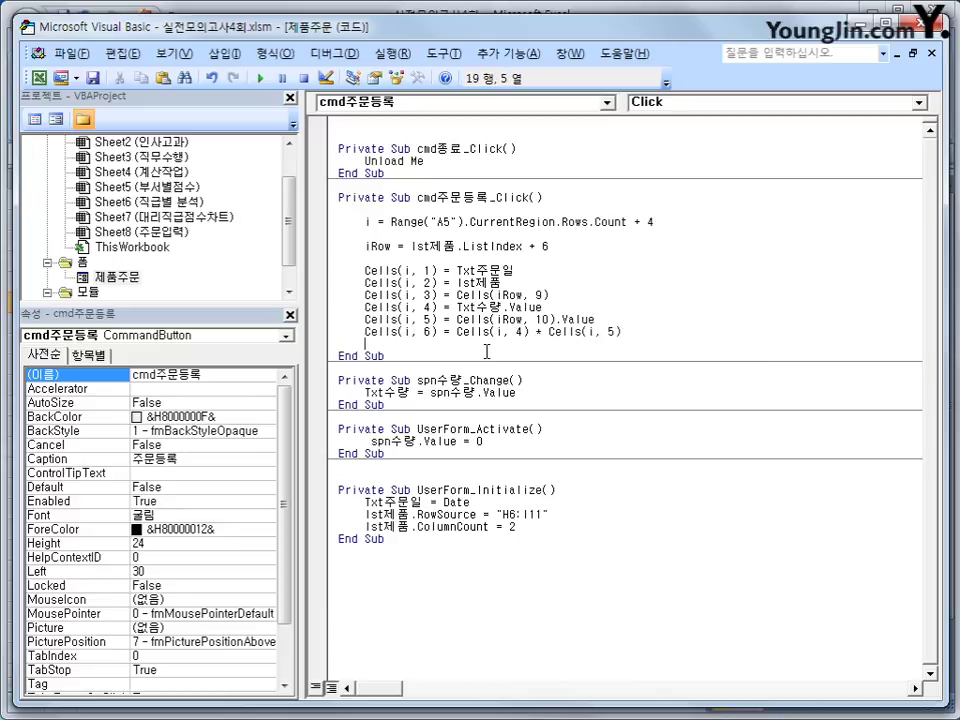
left_click(492, 403)
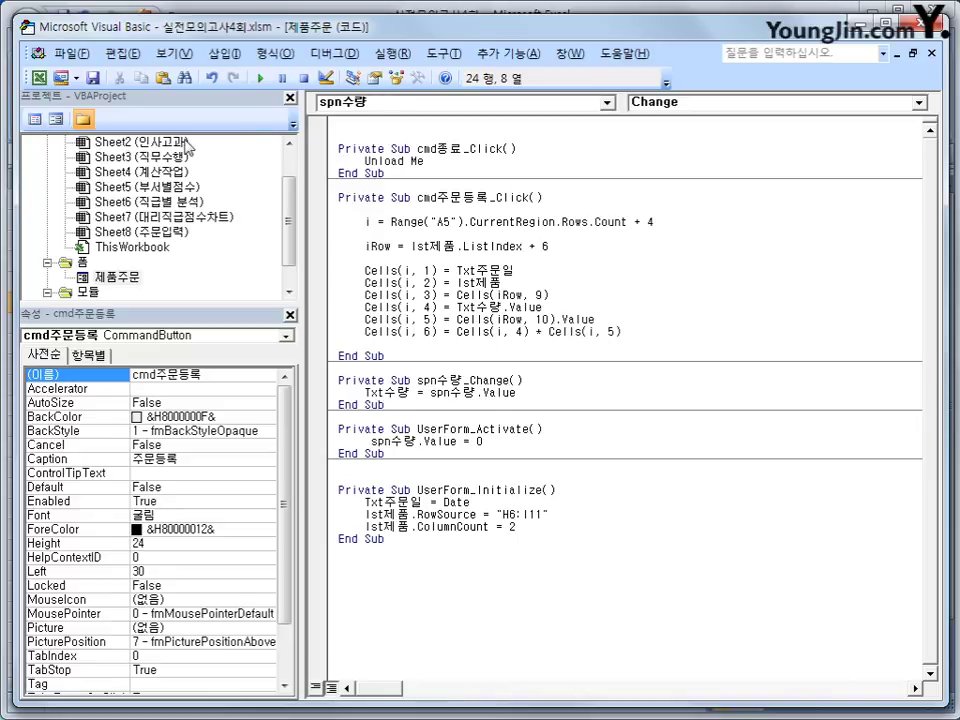
Step: Switch to Excel, open the 제품주문 form from the sheet and move it clear of 표1
left_click(39, 77)
left_click(328, 233)
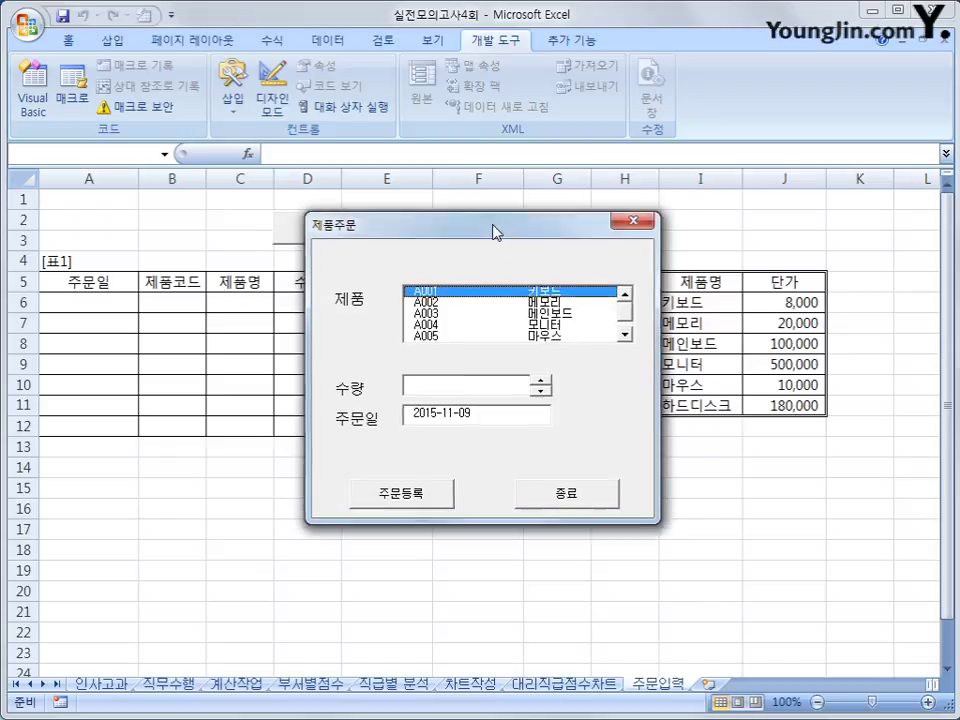
left_click_drag(491, 222, 540, 368)
Step: Set 수량 to 2 for product A001 키보드 and register the order
left_click(589, 521)
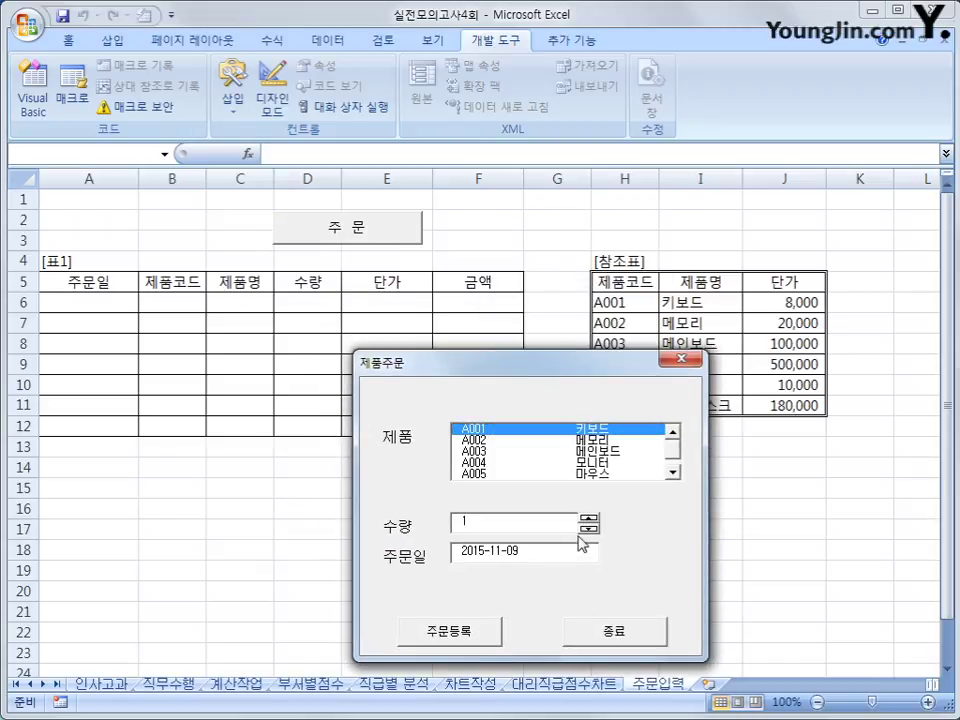
left_click(589, 521)
left_click(445, 630)
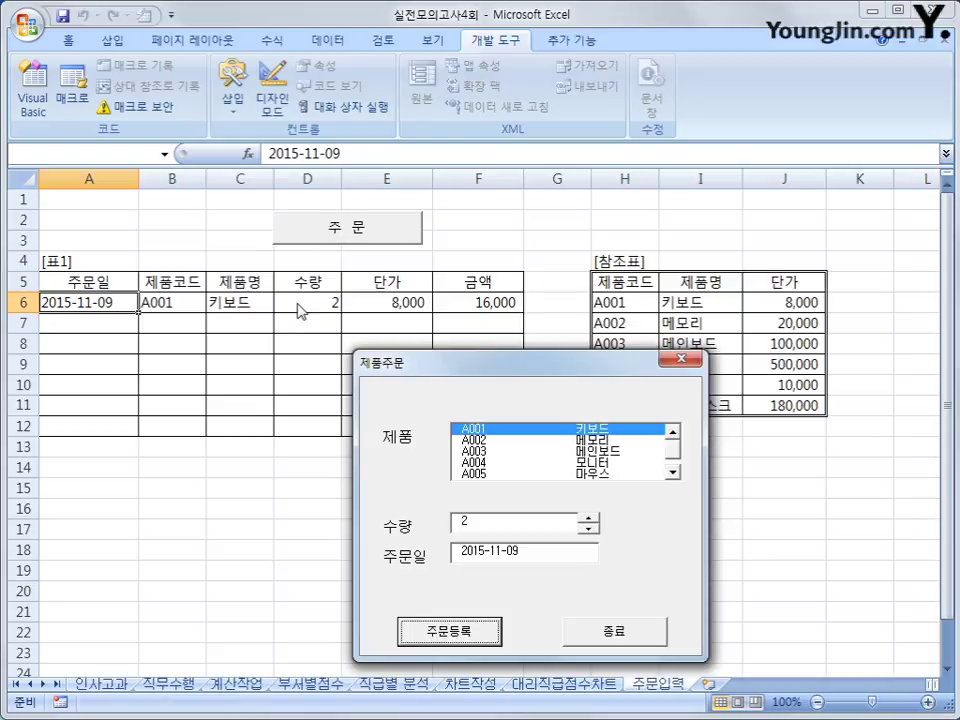
Step: Register a second order for product A003 메인보드 with 수량 3, and close the form
left_click(612, 451)
left_click(589, 517)
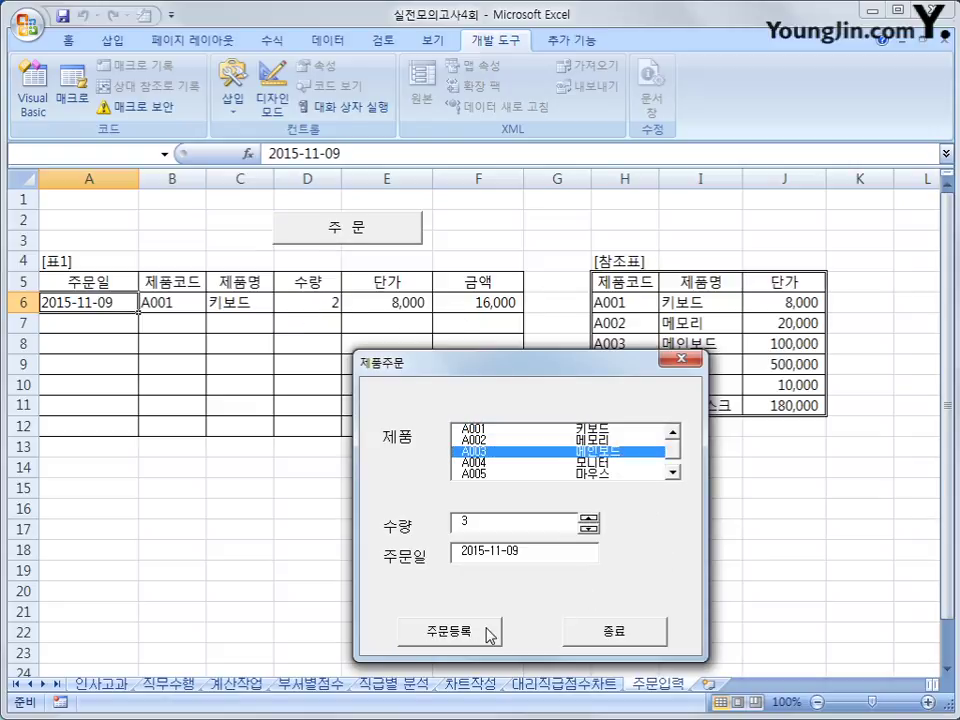
left_click(489, 636)
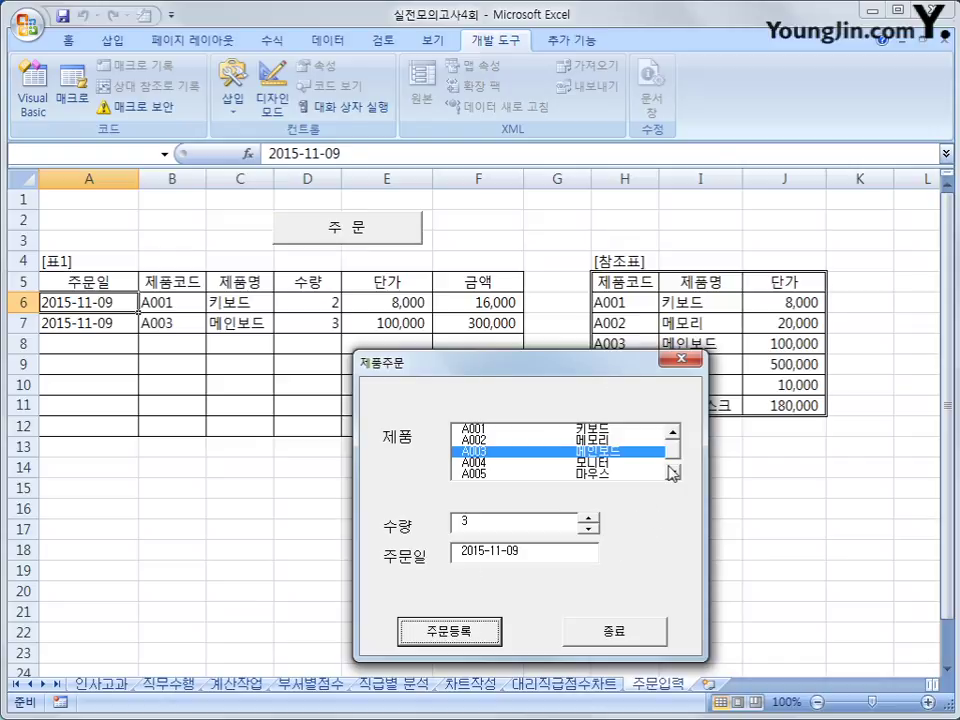
left_click(683, 359)
left_click(793, 469)
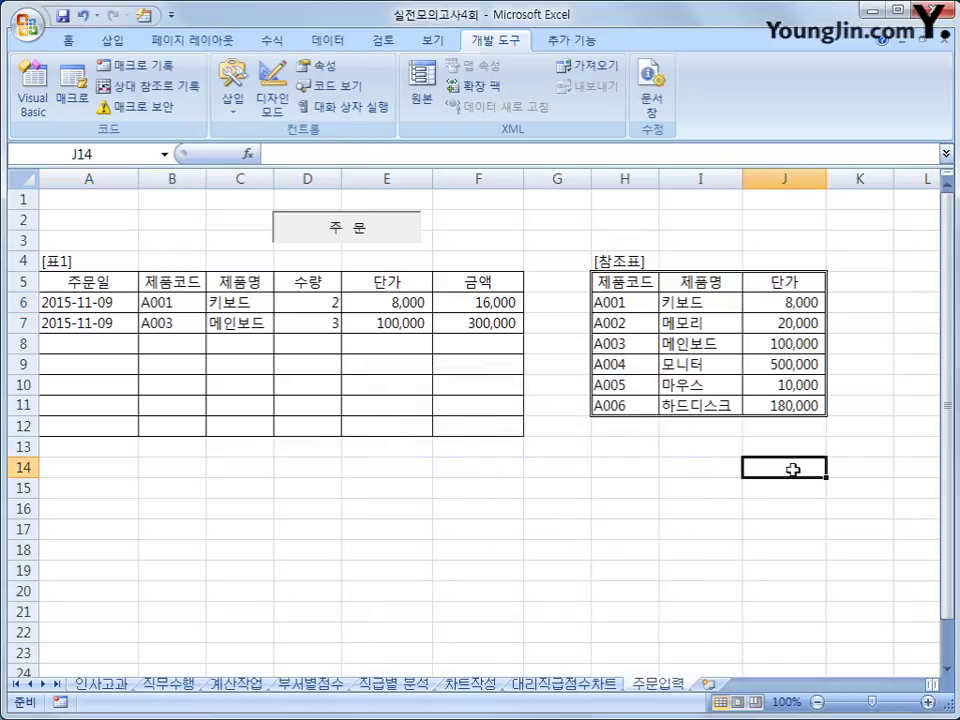